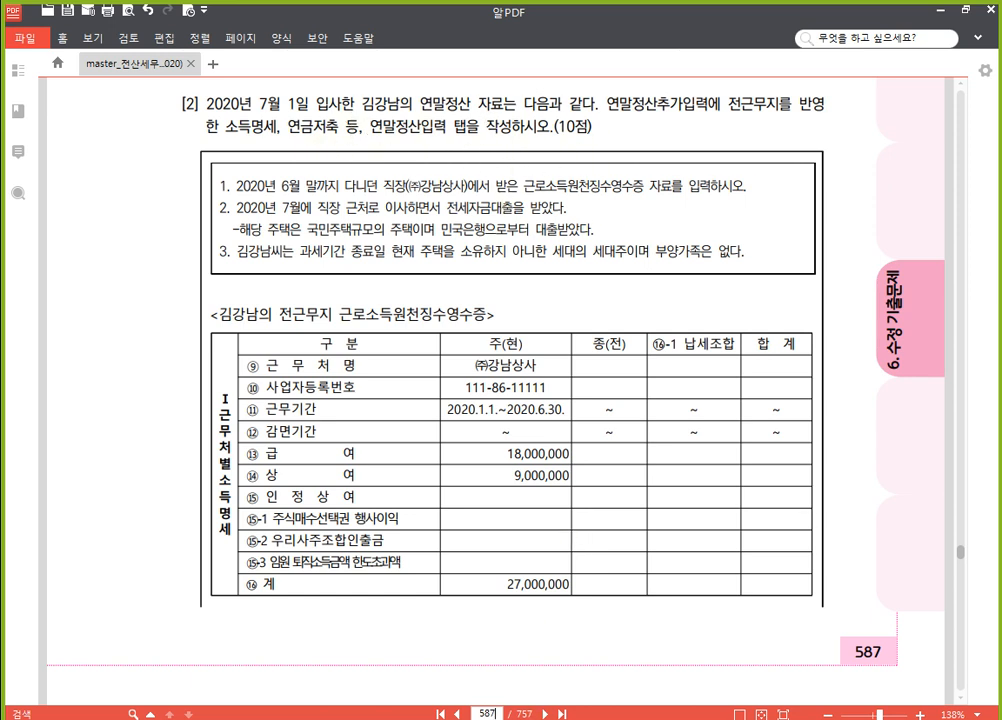
Switch to KcLep and change the working company to 0281 (주)도봉산업, closing the menus that are open
key("alt+Tab")
left_click(927, 172)
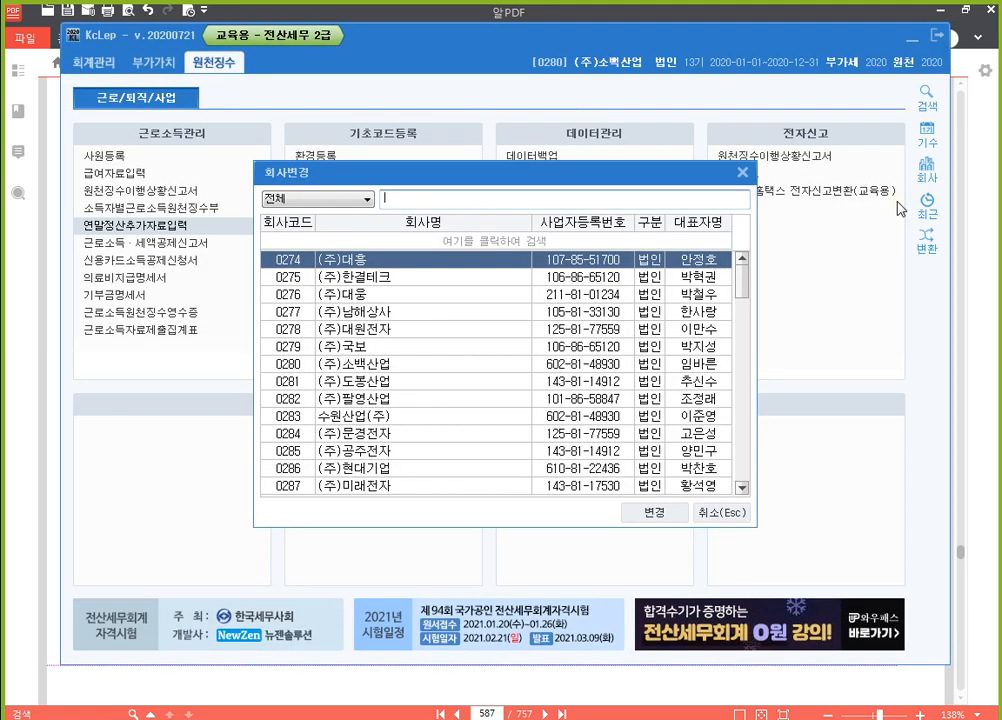
type("281")
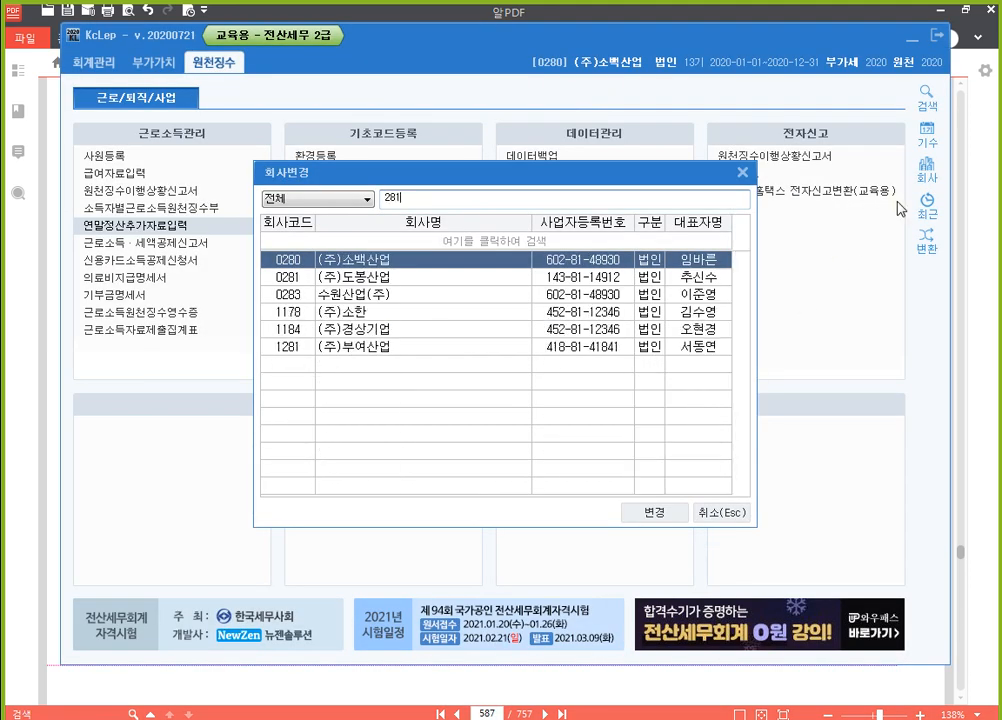
key("Down")
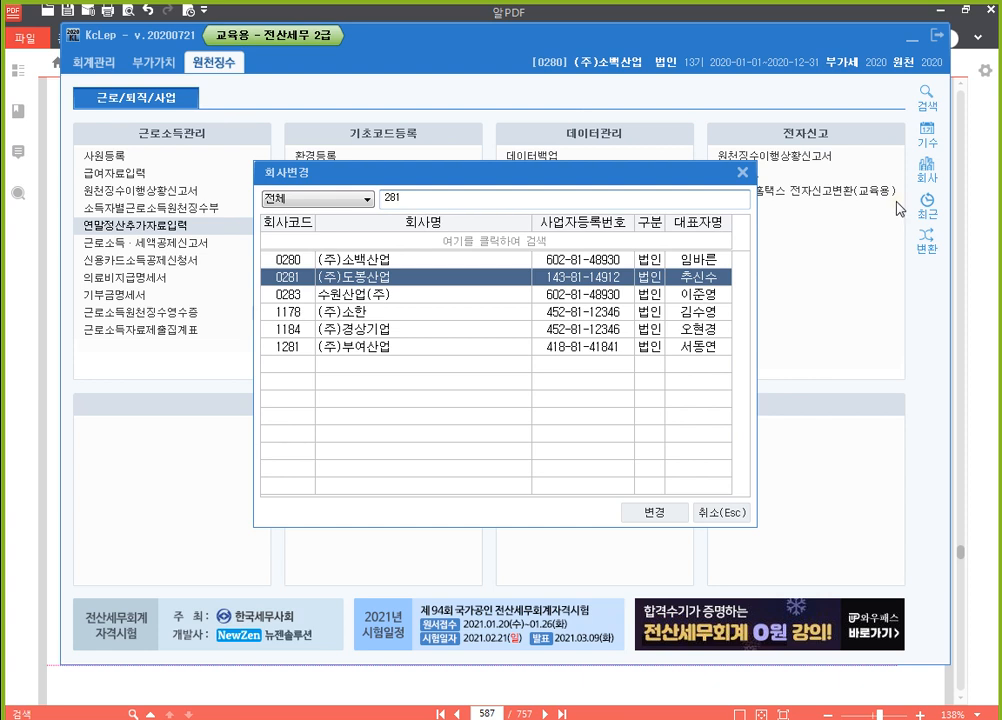
key("Return")
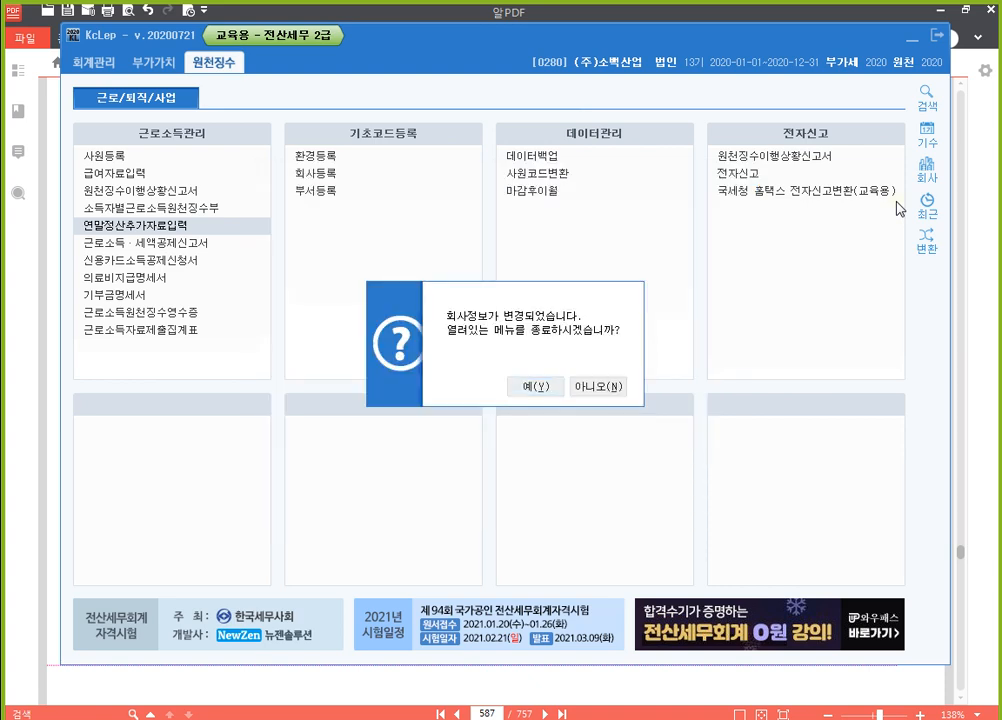
key("Return")
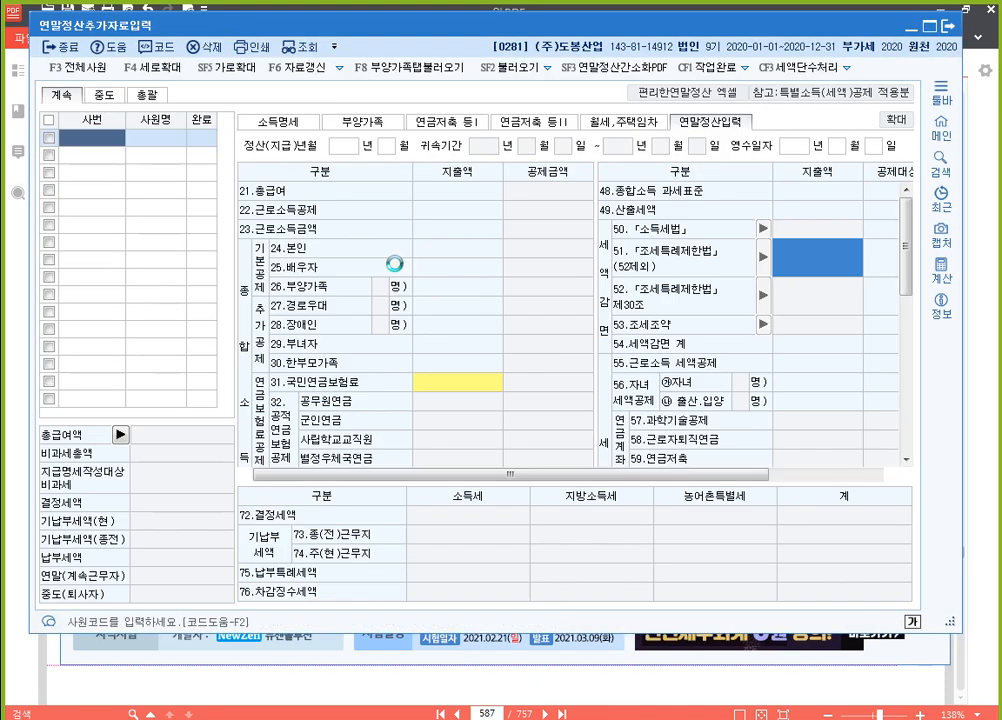
Load the employee with code 101 into the 연말정산추가자료입력 form
key("F2")
key("Down")
key("Up")
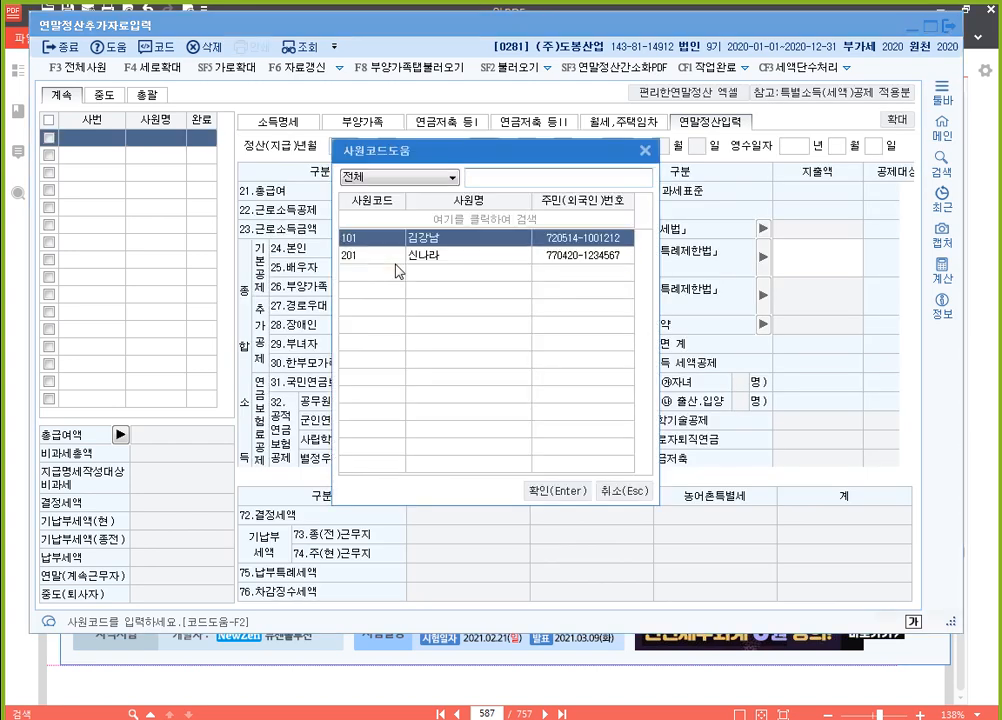
key("Return")
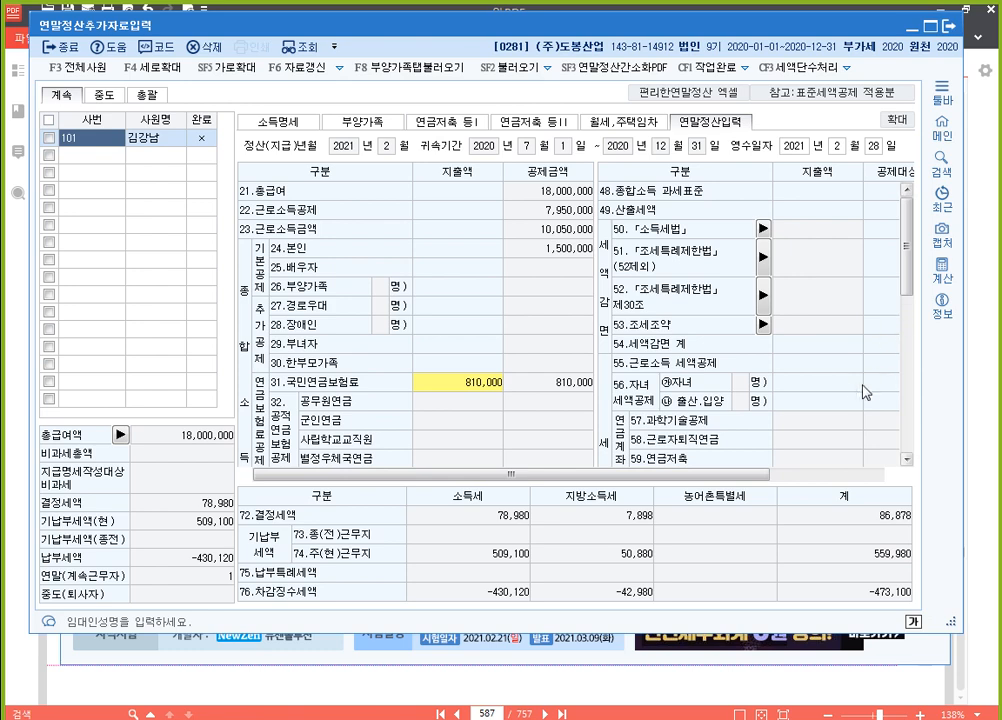
Review the employee's 연말정산입력 items and examine the previous employer's withholding receipt and year-end data in the 알PDF exam document
left_click(480, 384)
scroll(482, 392, "down", 5)
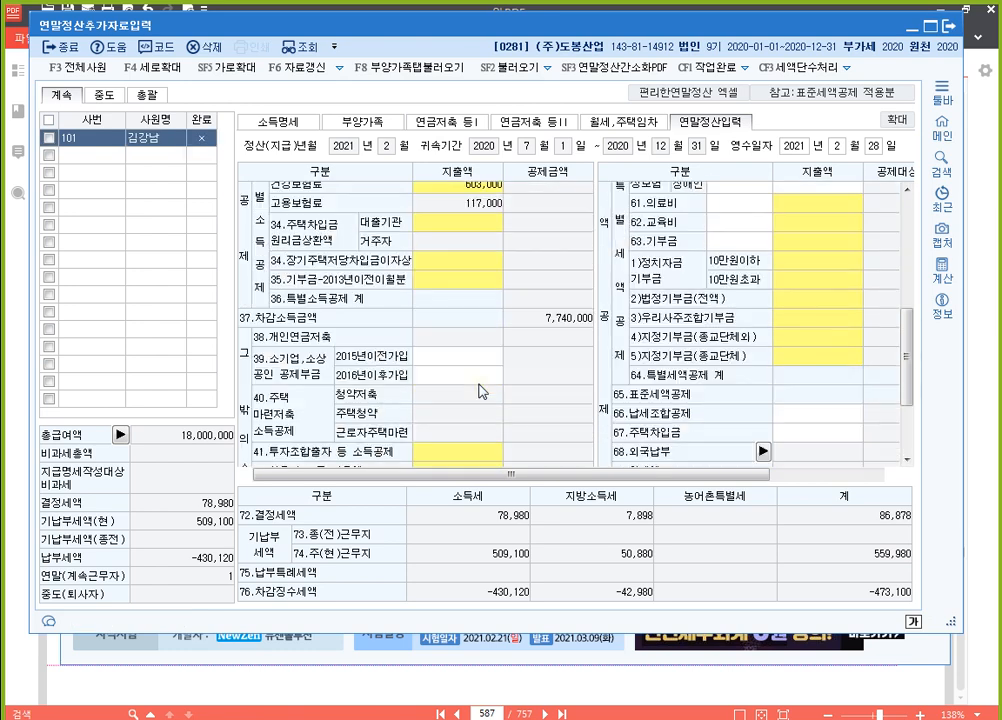
scroll(482, 392, "up", 5)
left_click(990, 412)
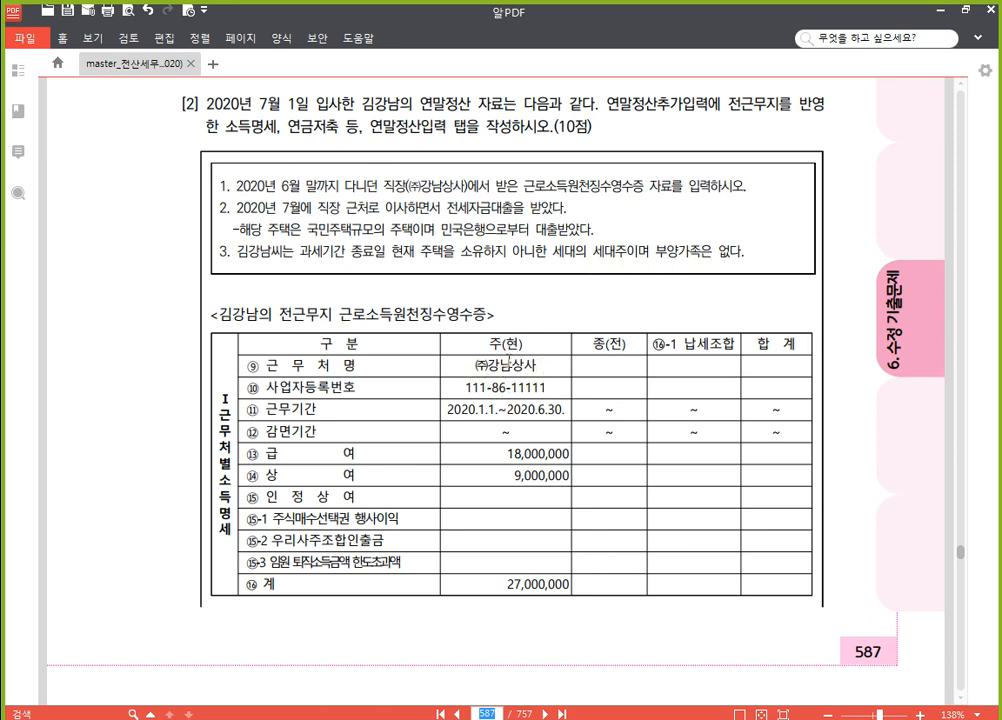
right_click(508, 426)
left_click(406, 399)
scroll(577, 543, "down", 8)
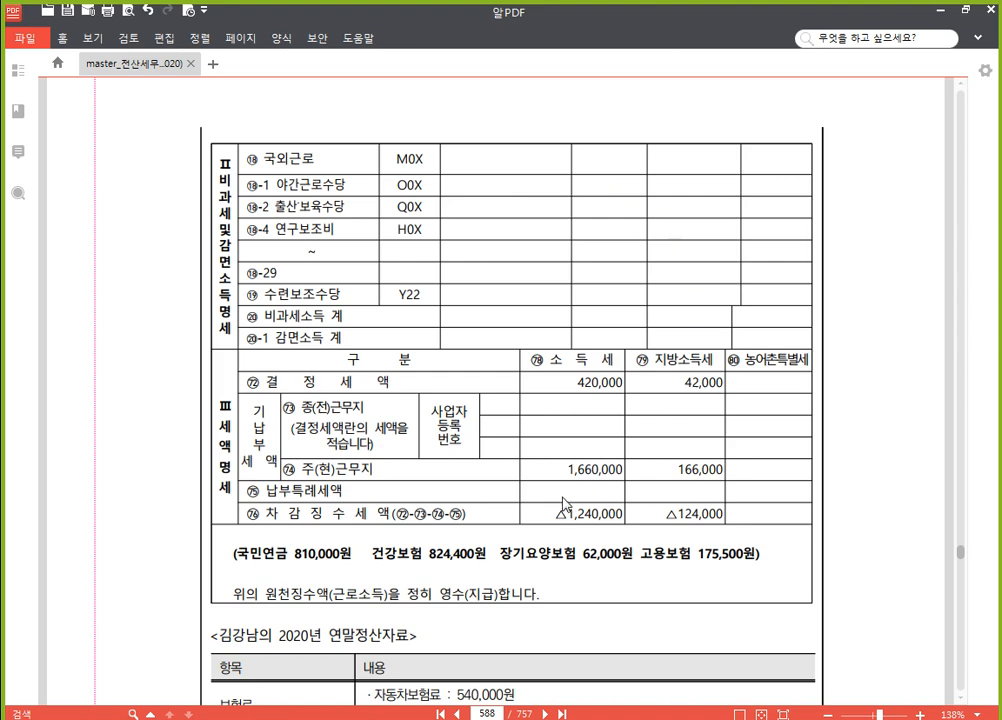
scroll(611, 306, "down", 3)
scroll(597, 315, "up", 3)
scroll(595, 313, "up", 8)
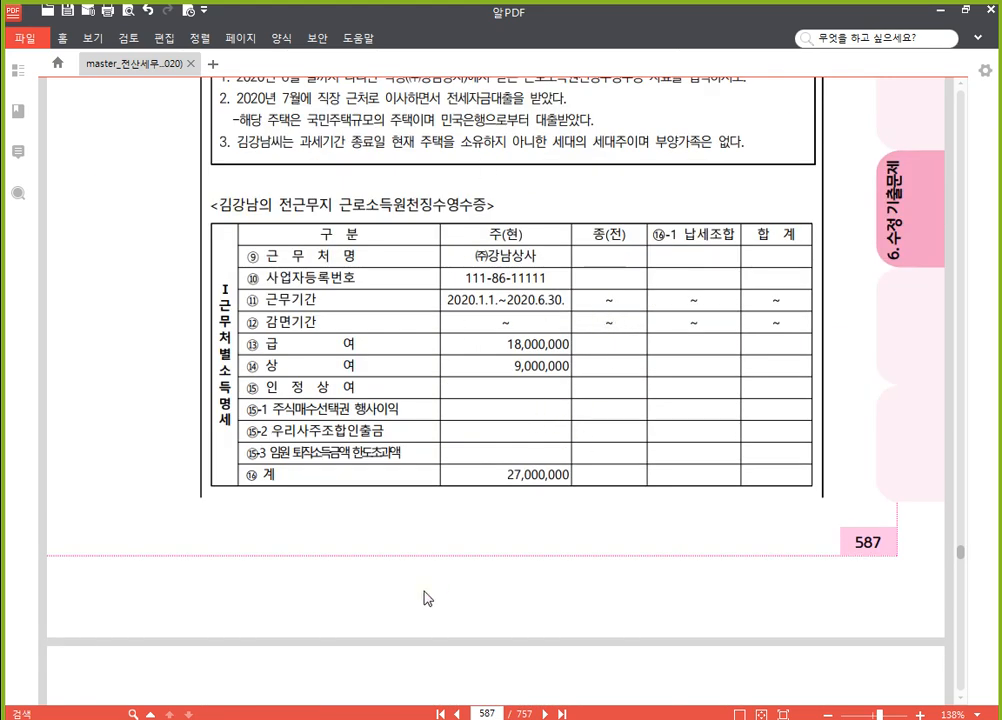
Return to KcLep and enter (주)강남상사 and its business registration number as the previous workplace in 종(전) of 소득명세
key("alt+Tab")
left_click(287, 124)
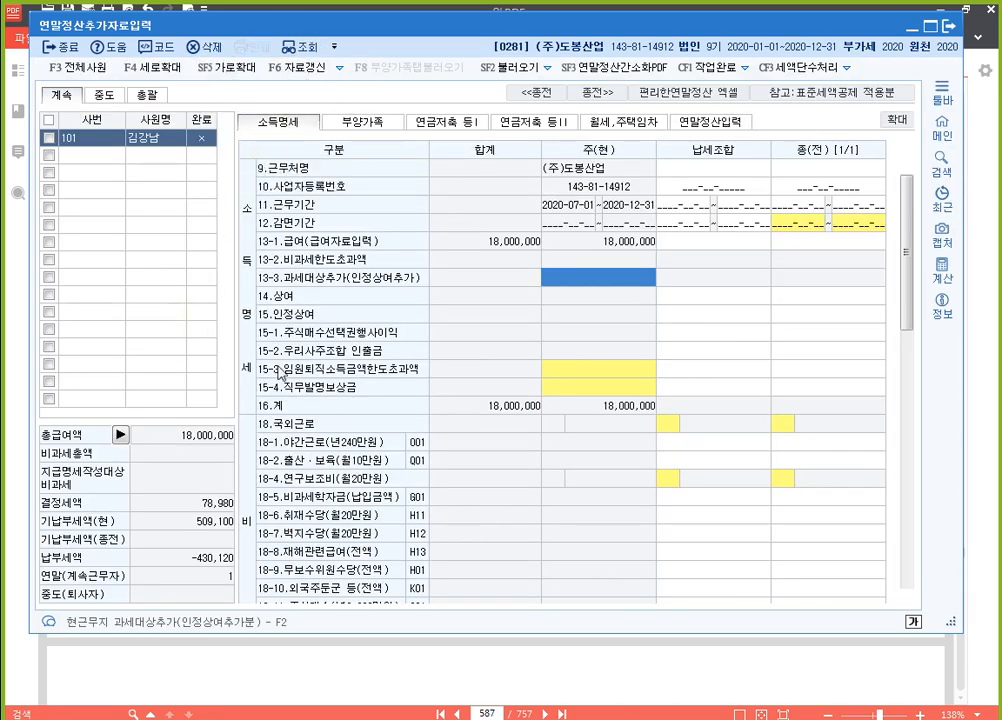
left_click(859, 170)
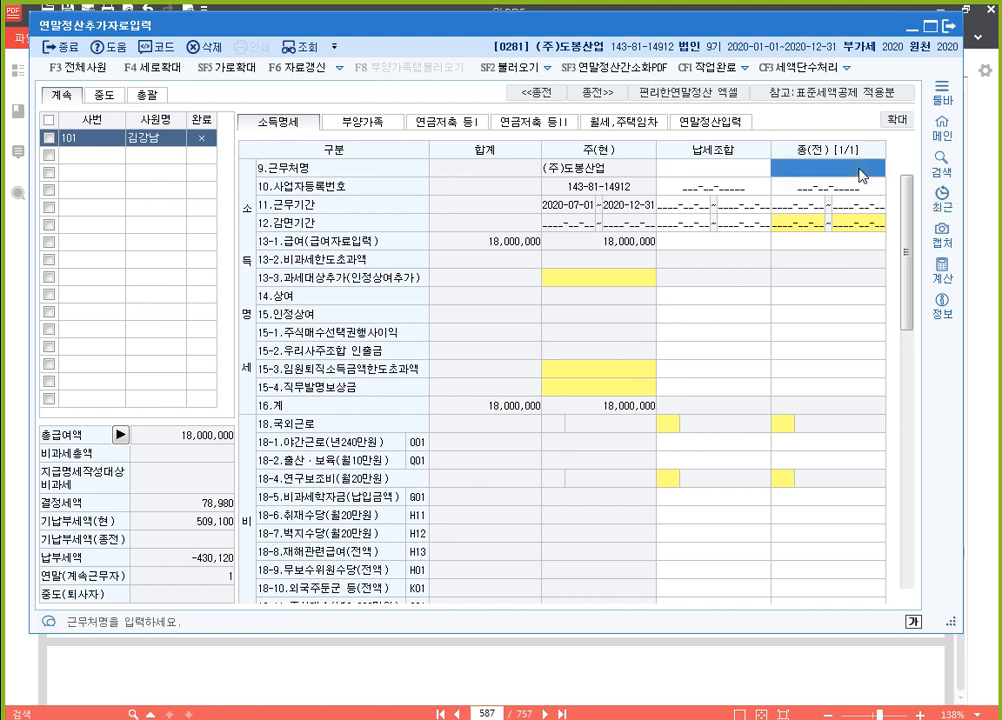
type("(주)강남사")
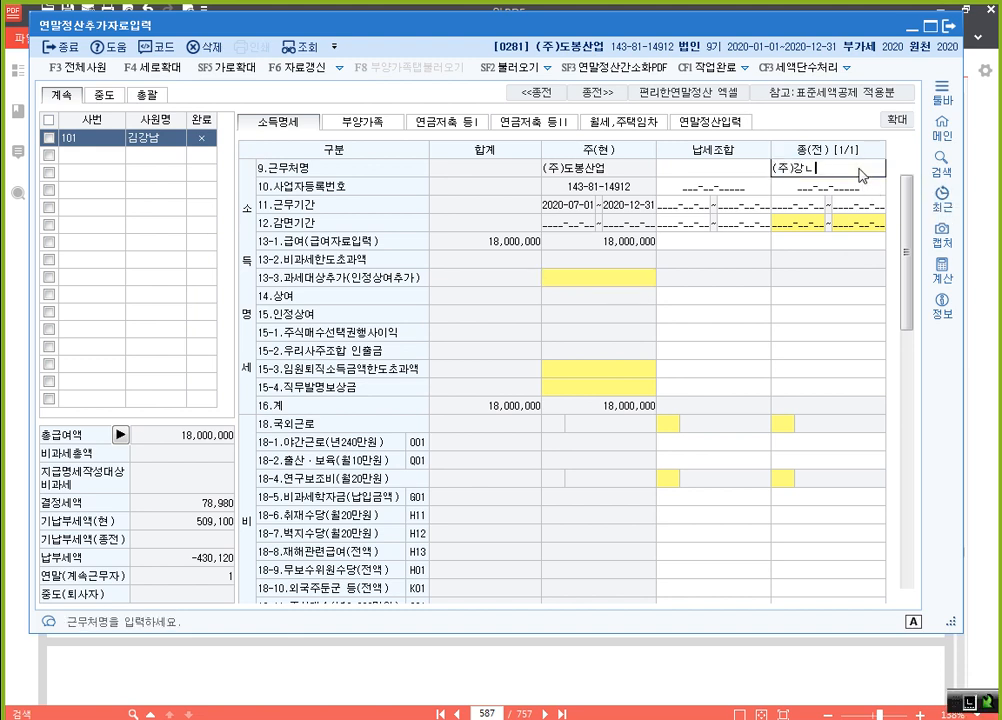
type("상사")
key("Return")
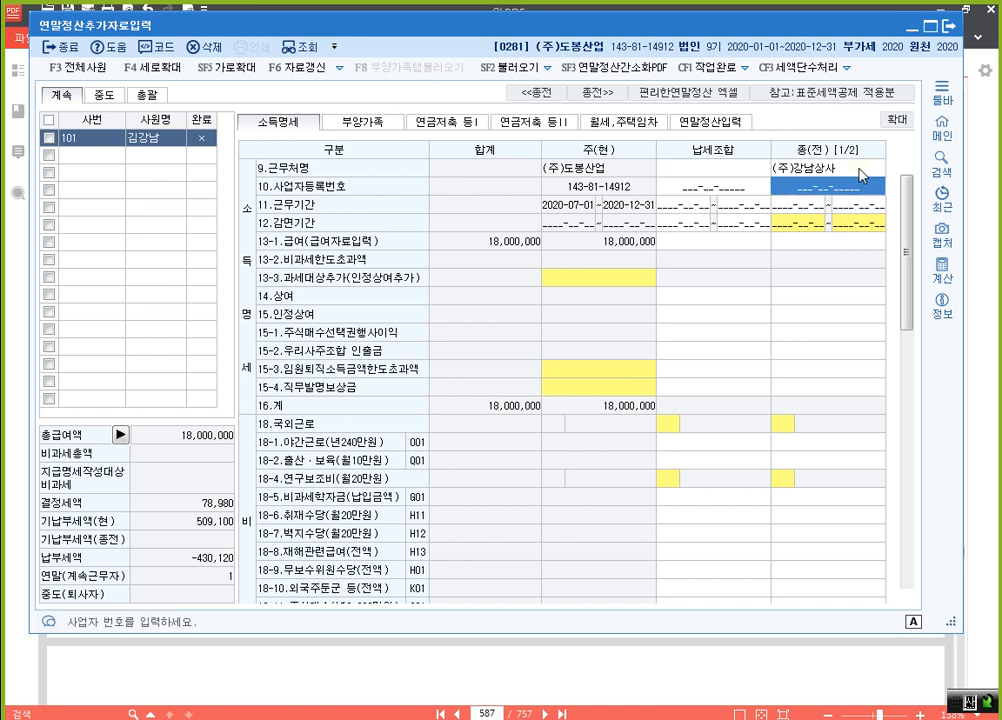
type("11186")
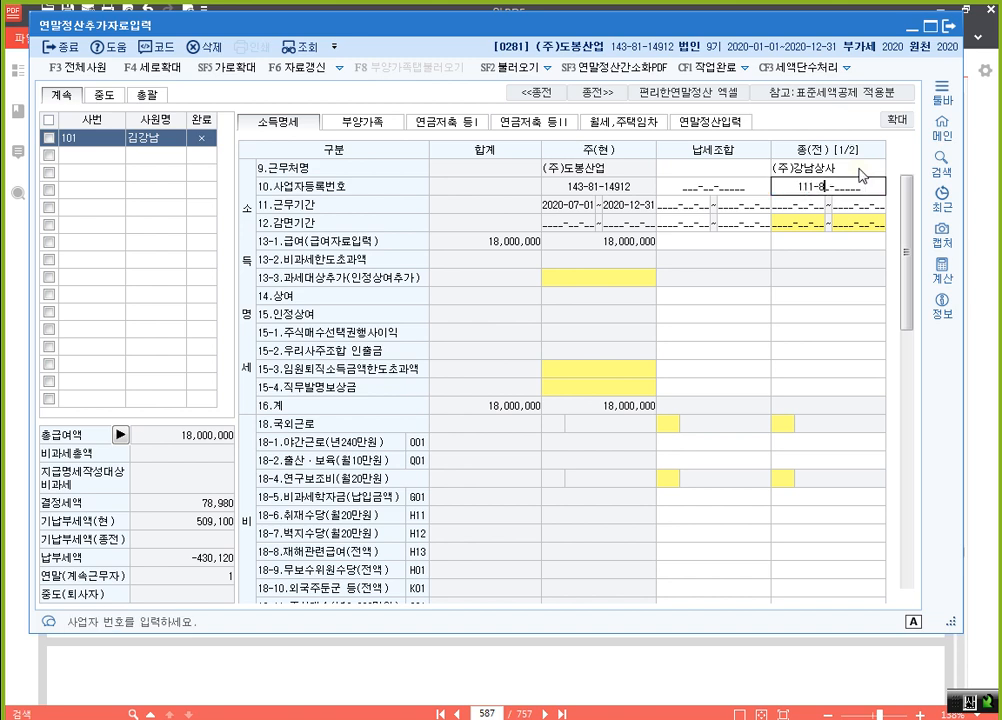
type("11111")
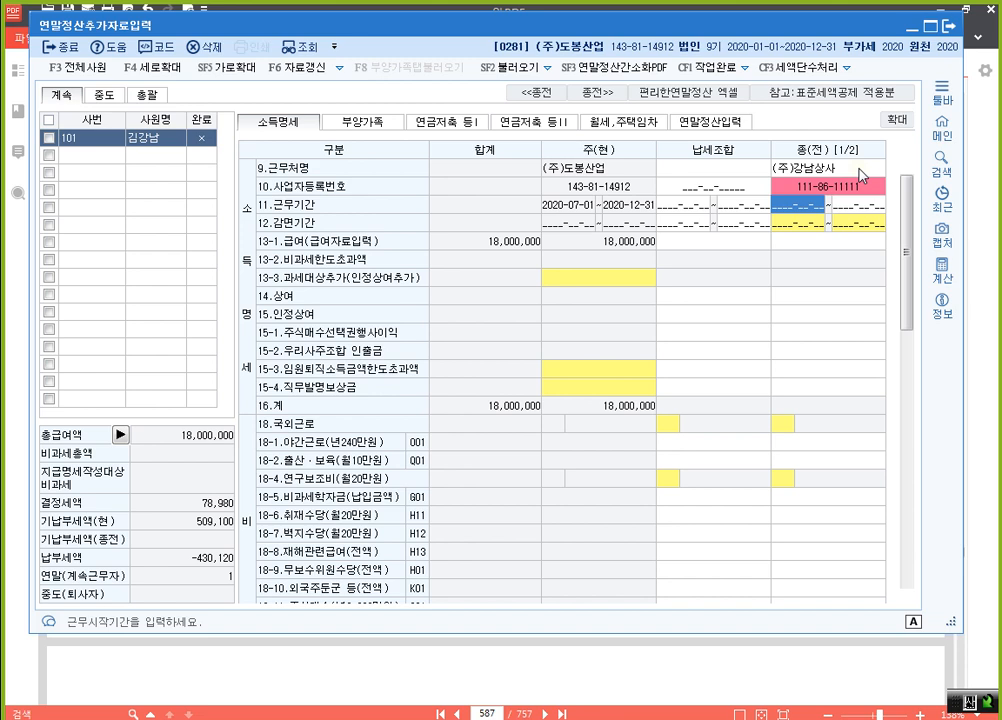
Set the previous workplace's employment period (근무기간) to 2020-01-01 through 2020-06-30
type("2020-01-")
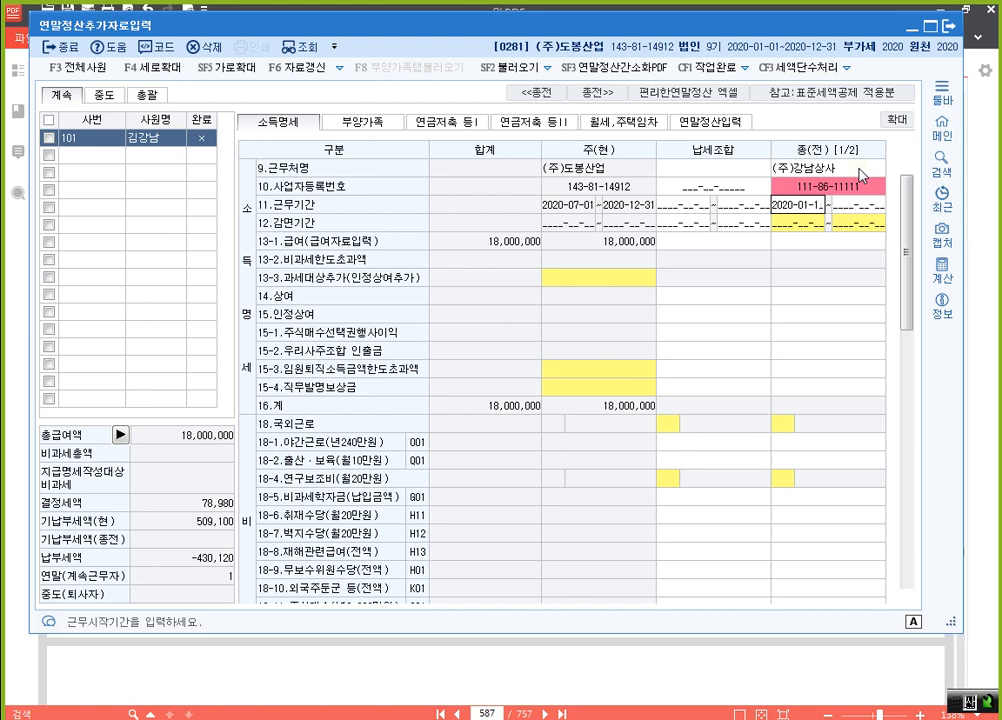
type("1202006")
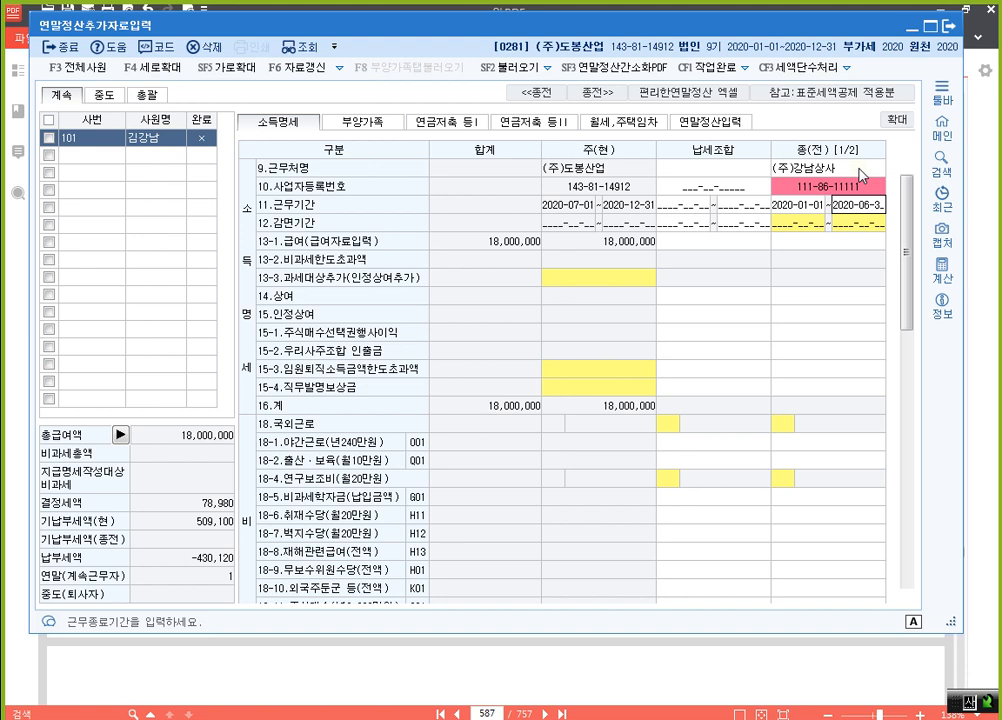
type("0")
key("Return")
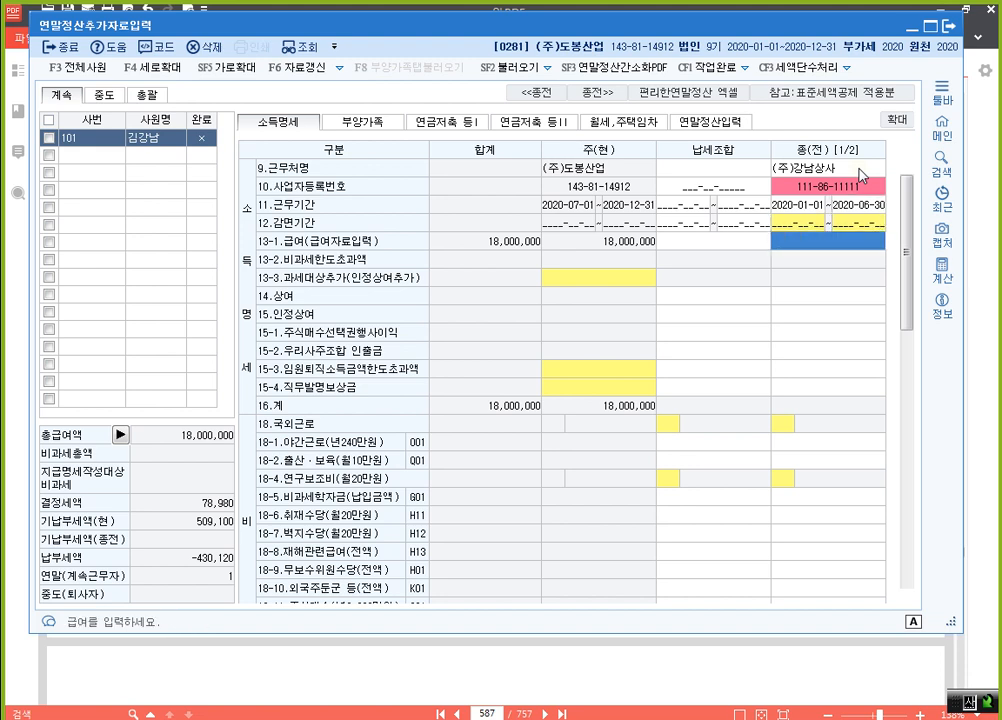
Enter the previous workplace's salary (급여) of 18,000,000 and bonus (상여) of 9,000,000
type("18000000")
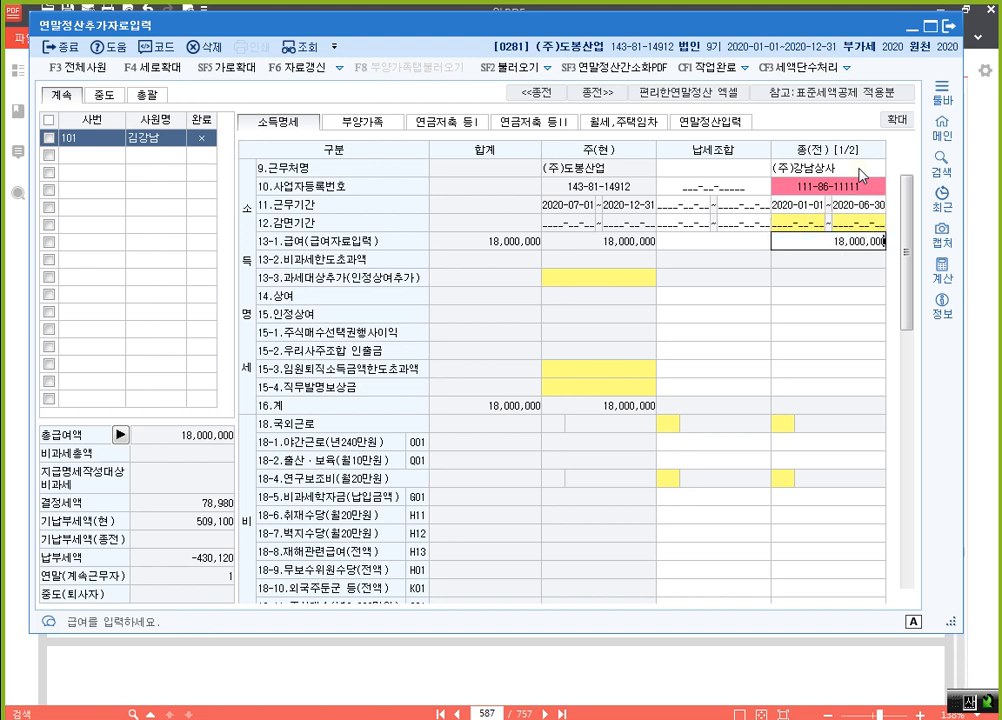
key("Return")
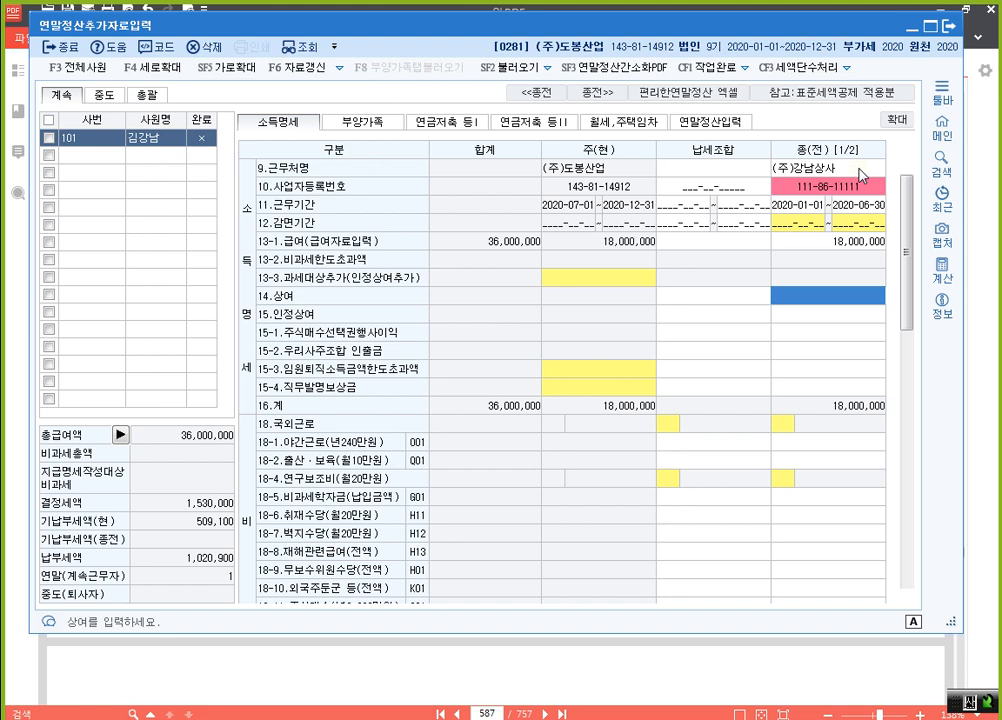
type("9000000")
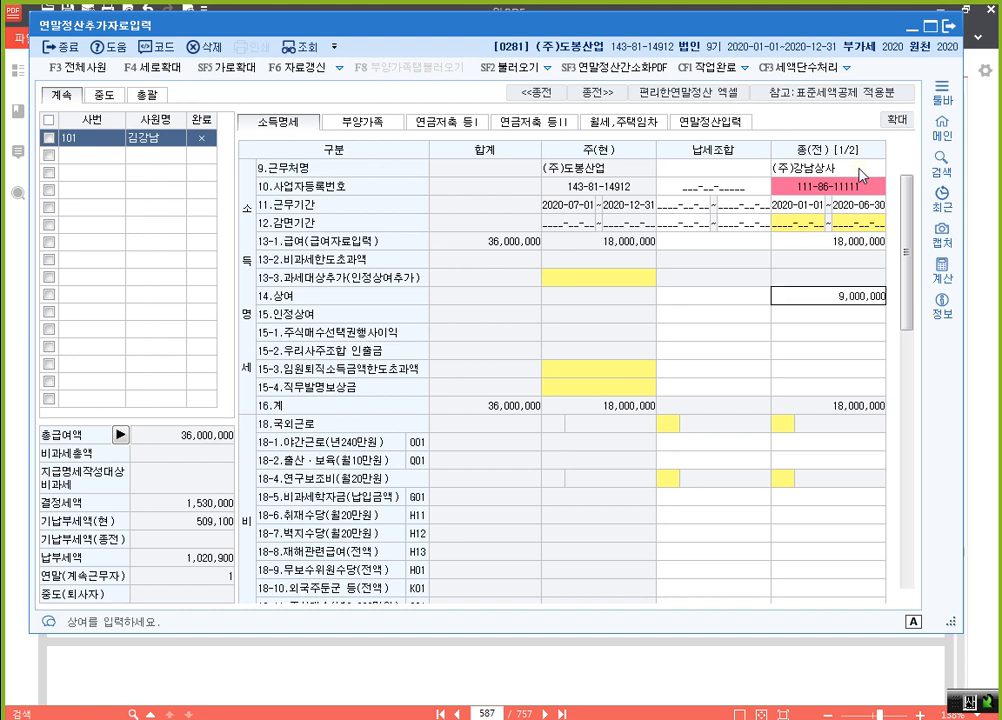
key("Return")
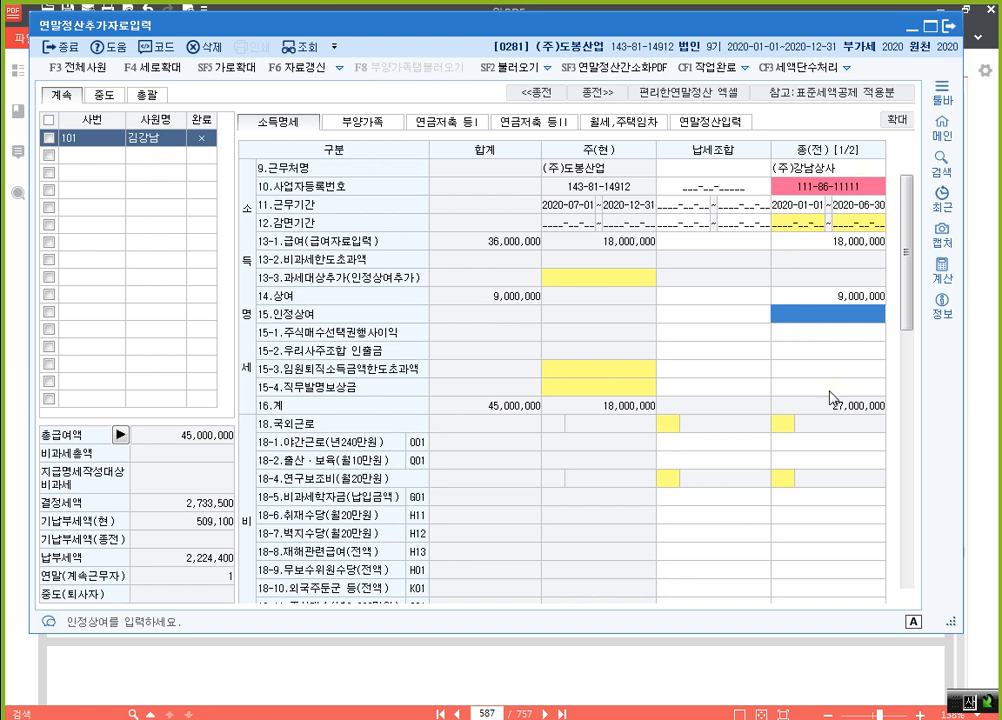
Examine the tax details and social insurance premiums on the previous employer's receipt on page 588 of the 알PDF document
left_click(481, 662)
scroll(528, 497, "down", 10)
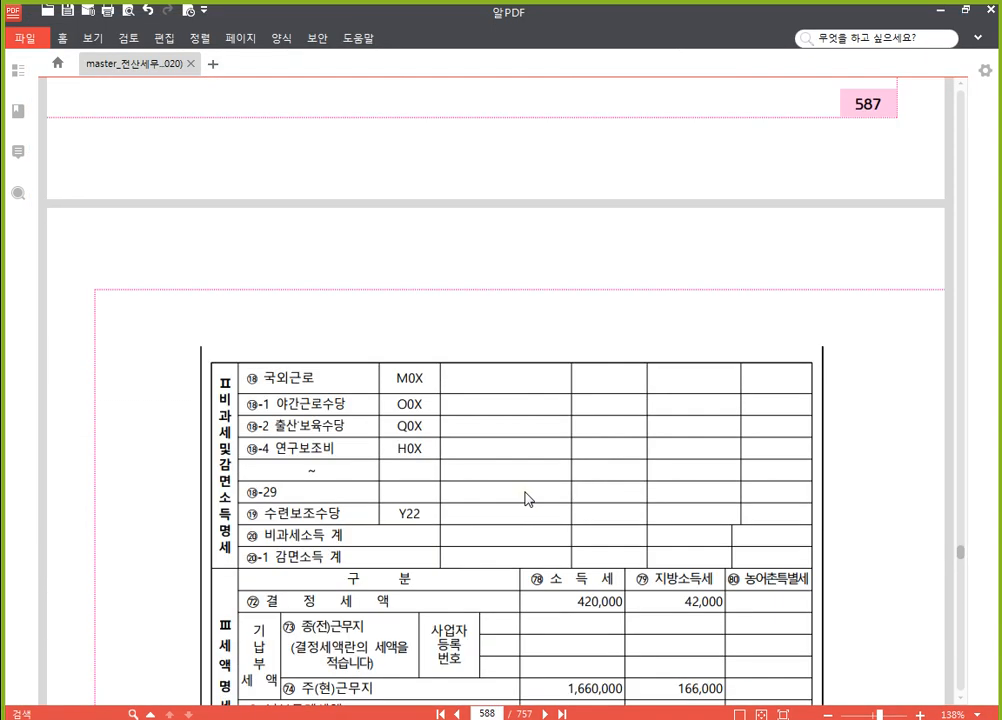
scroll(480, 405, "up", 2)
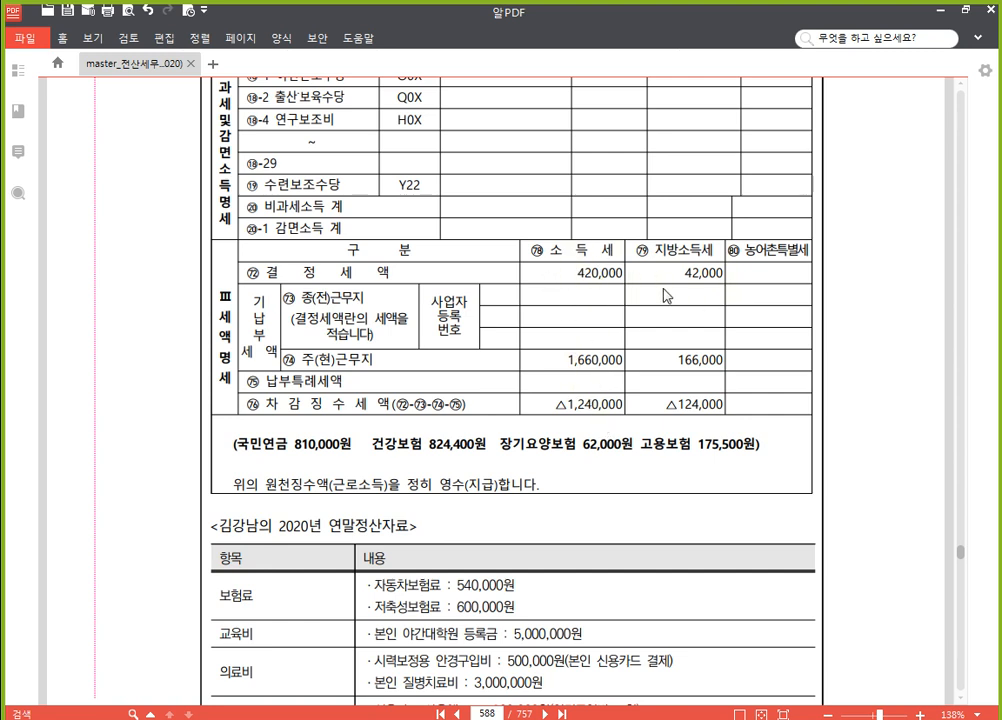
left_click_drag(240, 440, 783, 447)
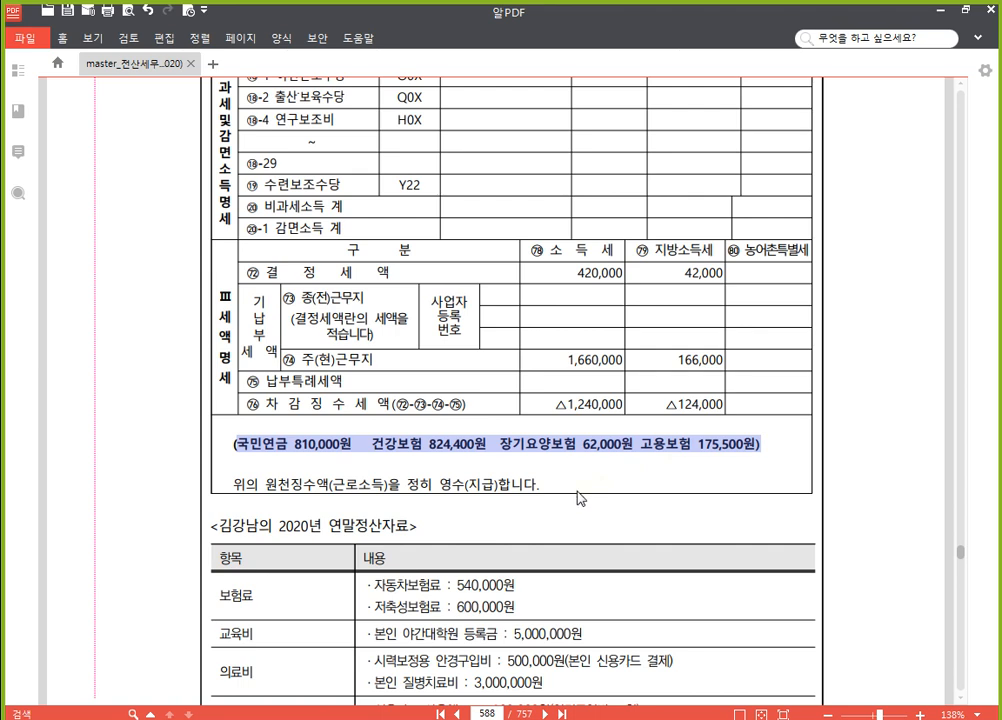
left_click(523, 497)
scroll(405, 375, "down", 2)
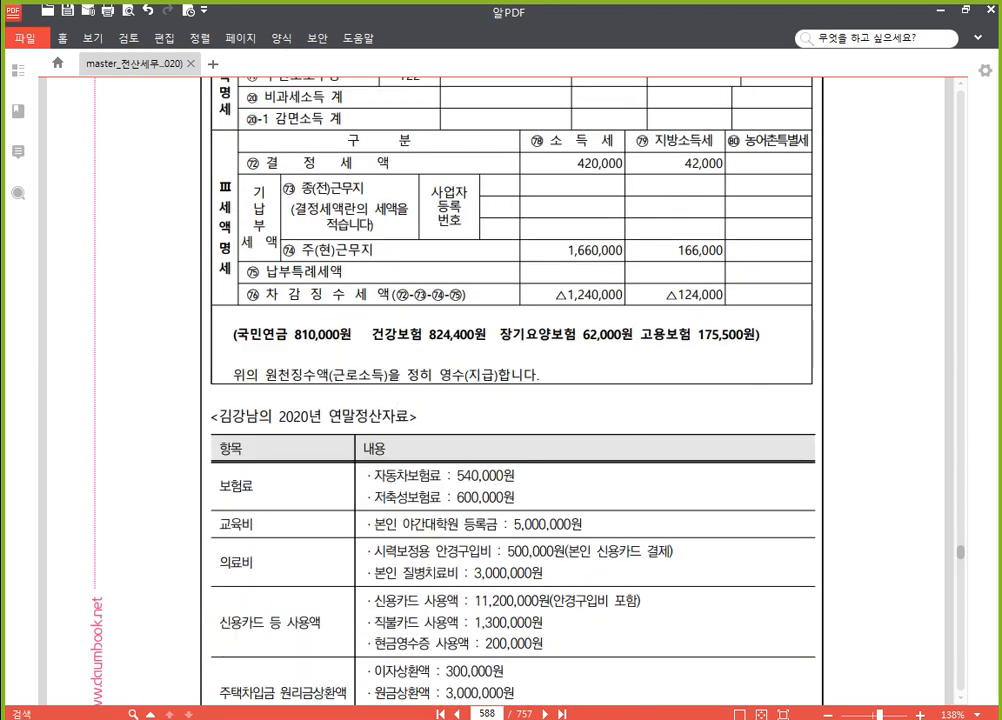
Return to KcLep and enter the previous workplace's 건강보험료 of 824,400 and 장기요양보험료 of 62,000
key("alt+Tab")
scroll(819, 439, "down", 8)
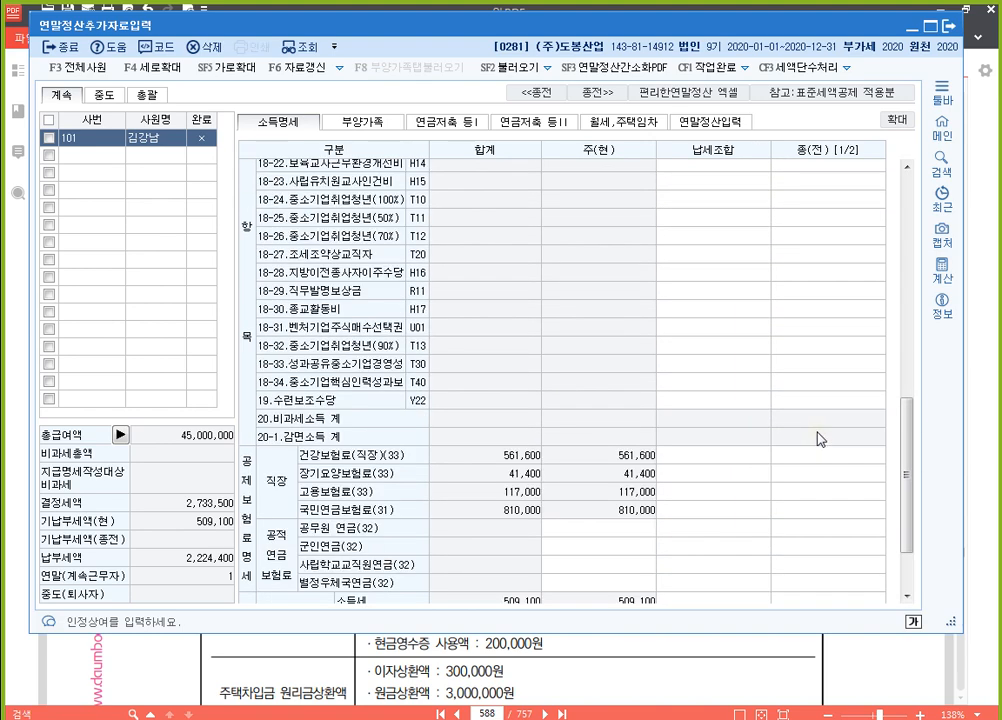
scroll(817, 439, "down", 3)
left_click(846, 357)
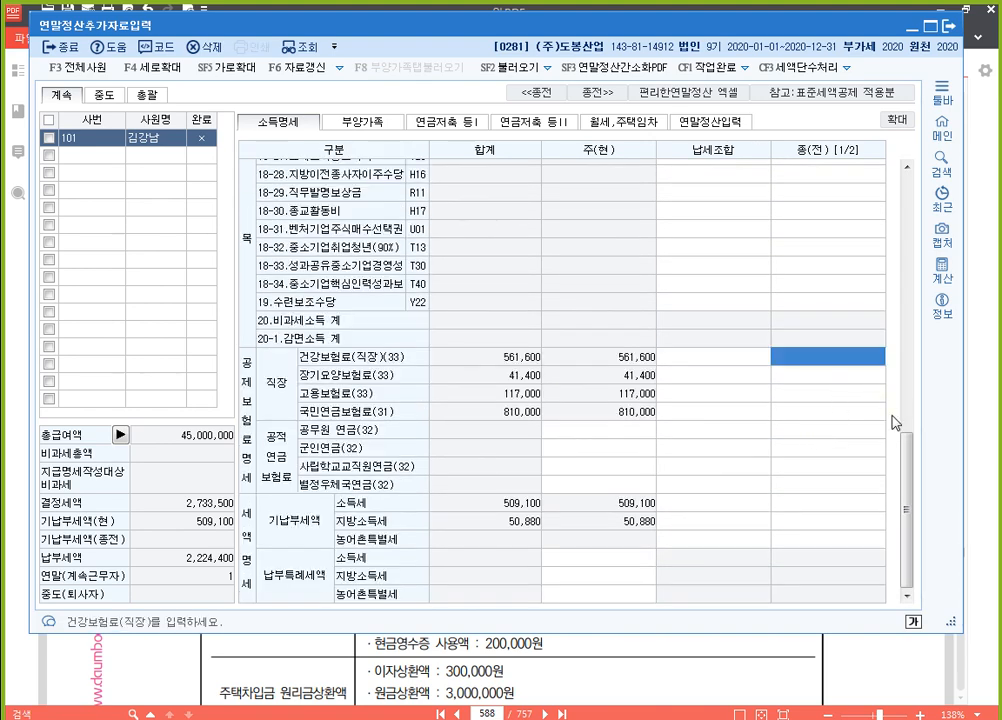
type("824400")
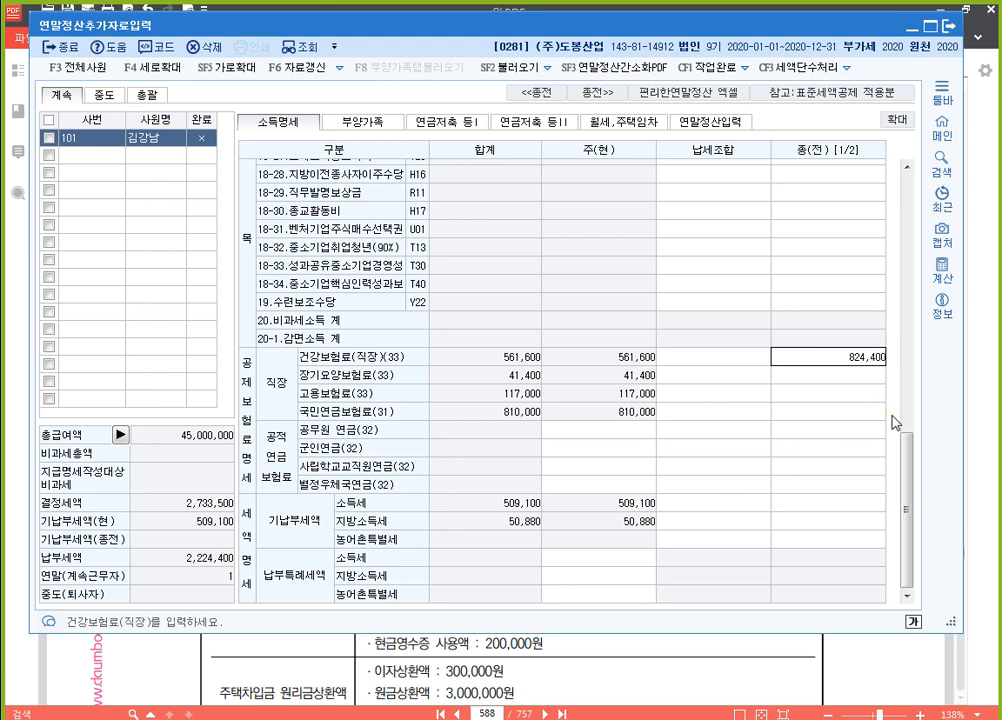
key("Return")
type("62")
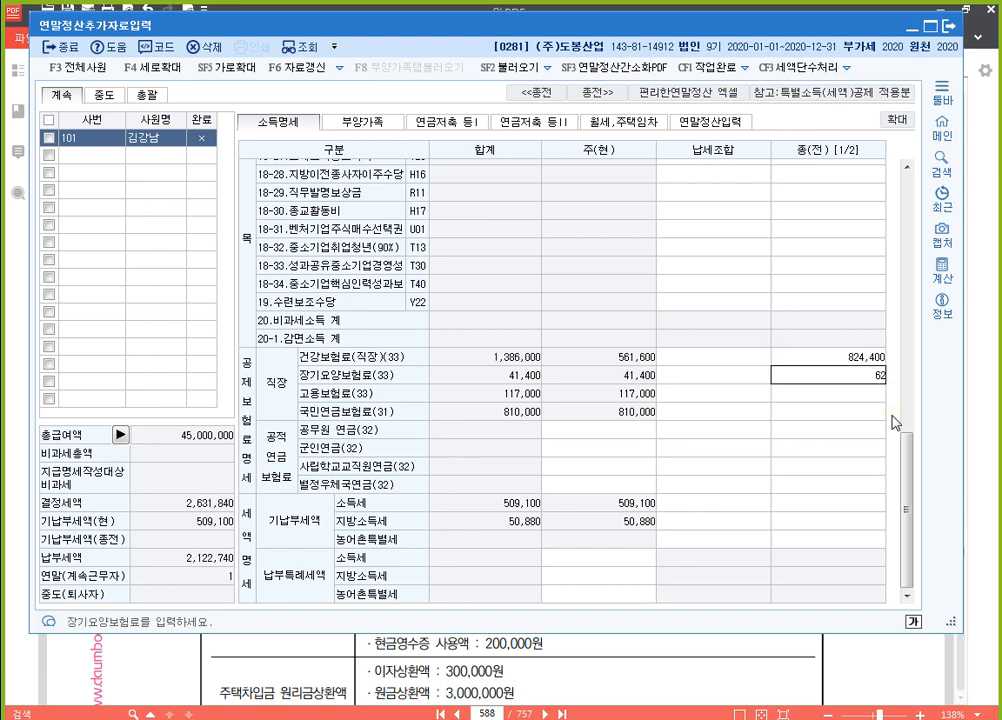
type(",000")
key("Return")
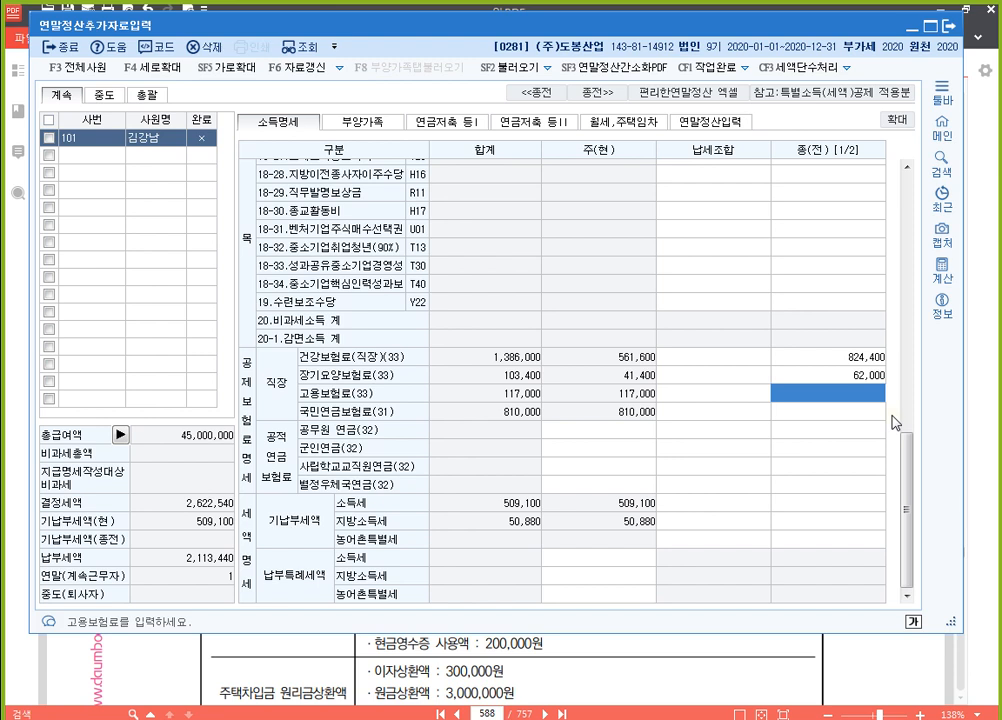
Enter the previous workplace's 고용보험료 of 175,500 and 국민연금보험료 of 810,000
type("175,500")
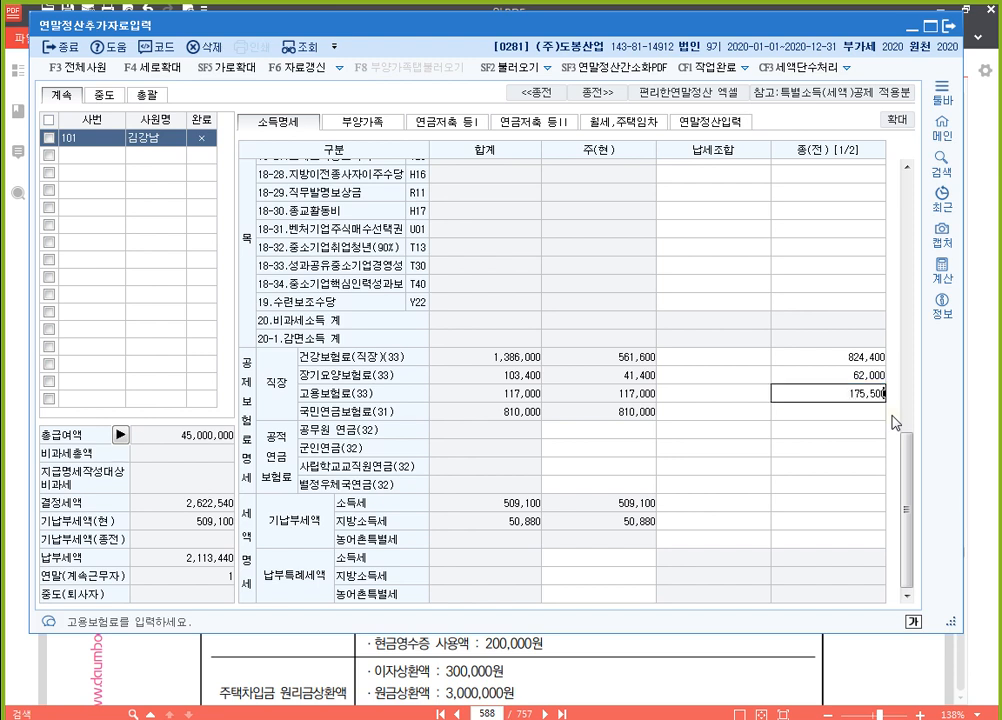
key("Return")
type("8100000")
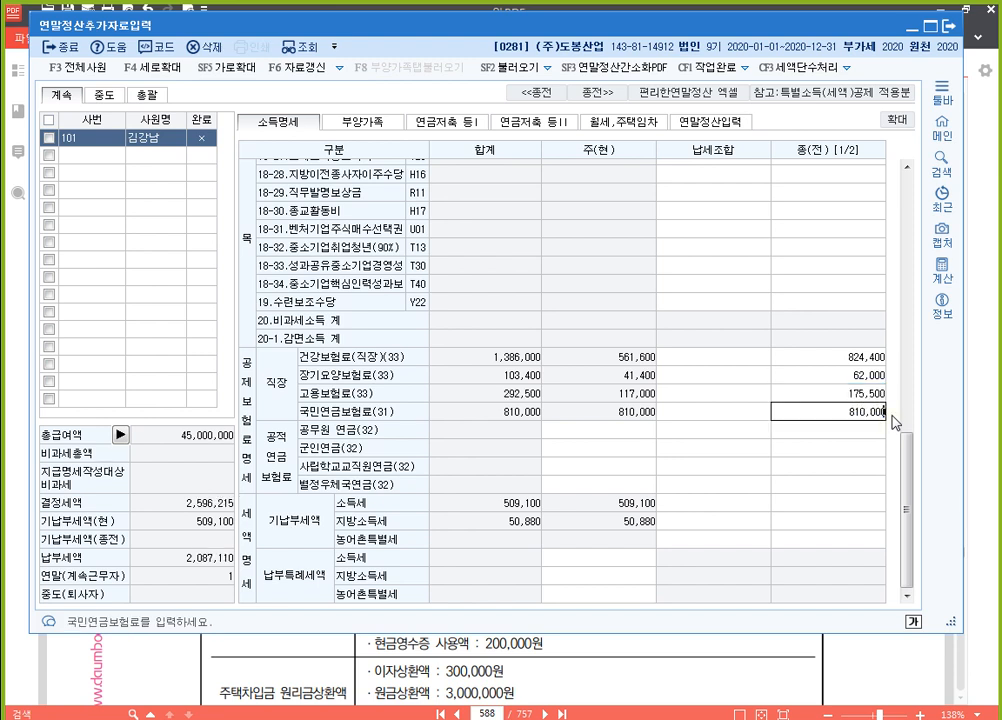
Enter the previous workplace's prepaid taxes (기납부세액): 소득세 of 420,000 and 지방소득세 of 42,000
key("Return")
key("Return")
key("Return")
key("Return")
key("Return")
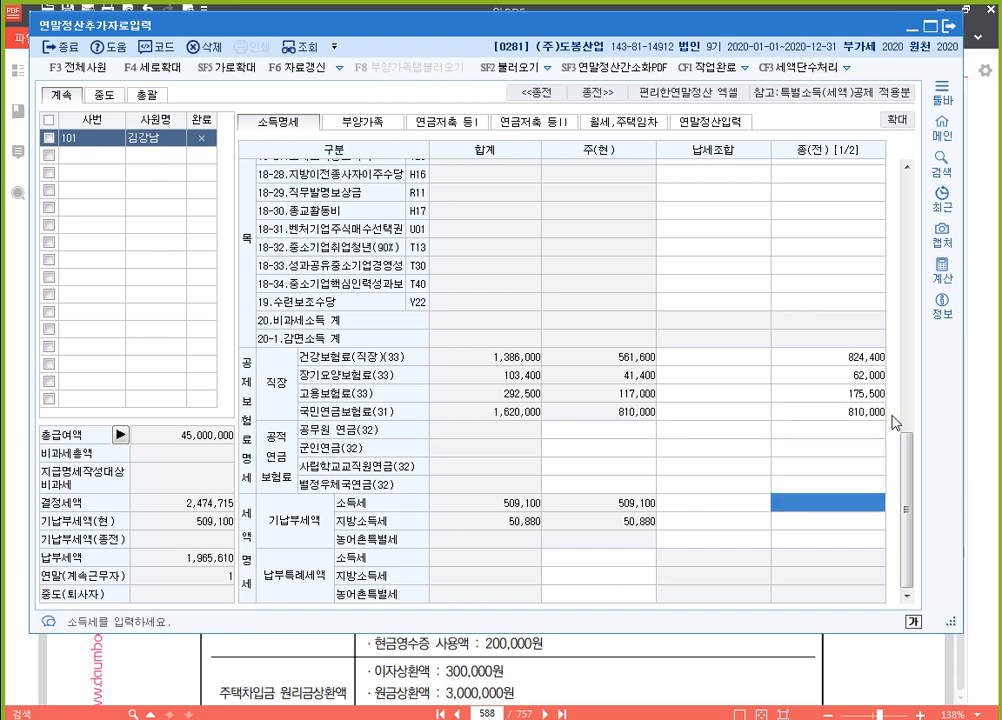
type("4200000")
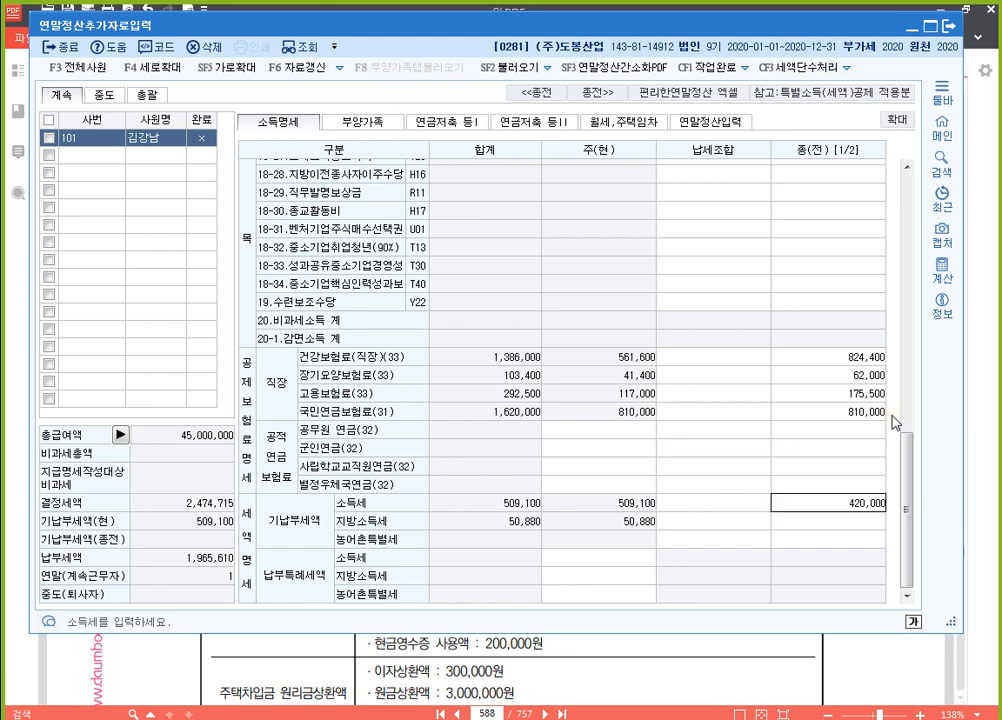
key("Return")
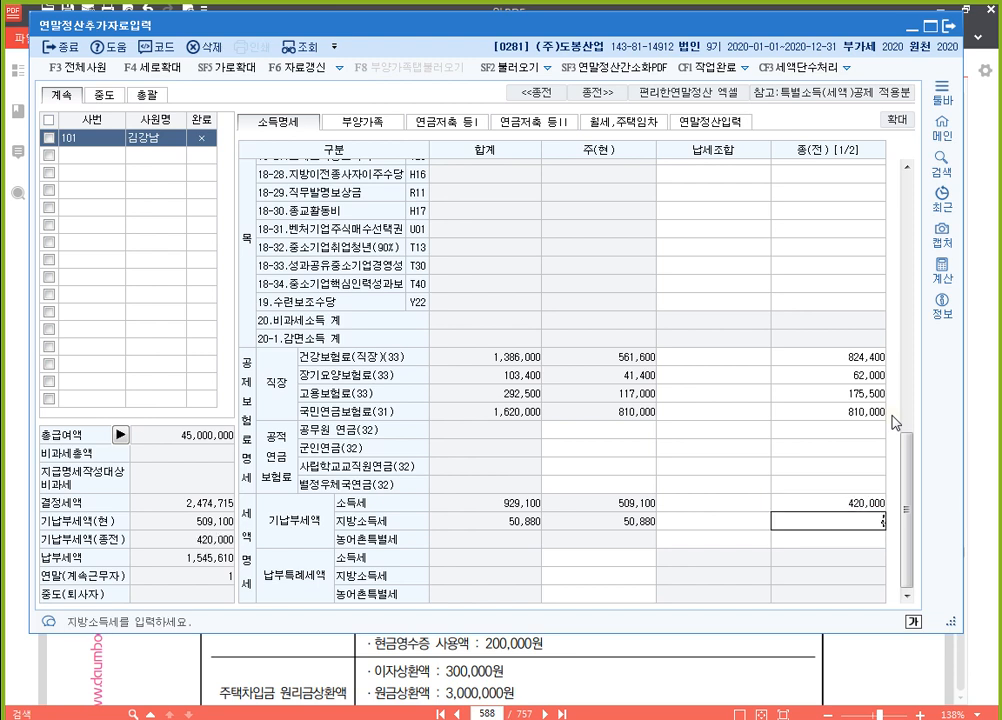
type("42,000")
key("Return")
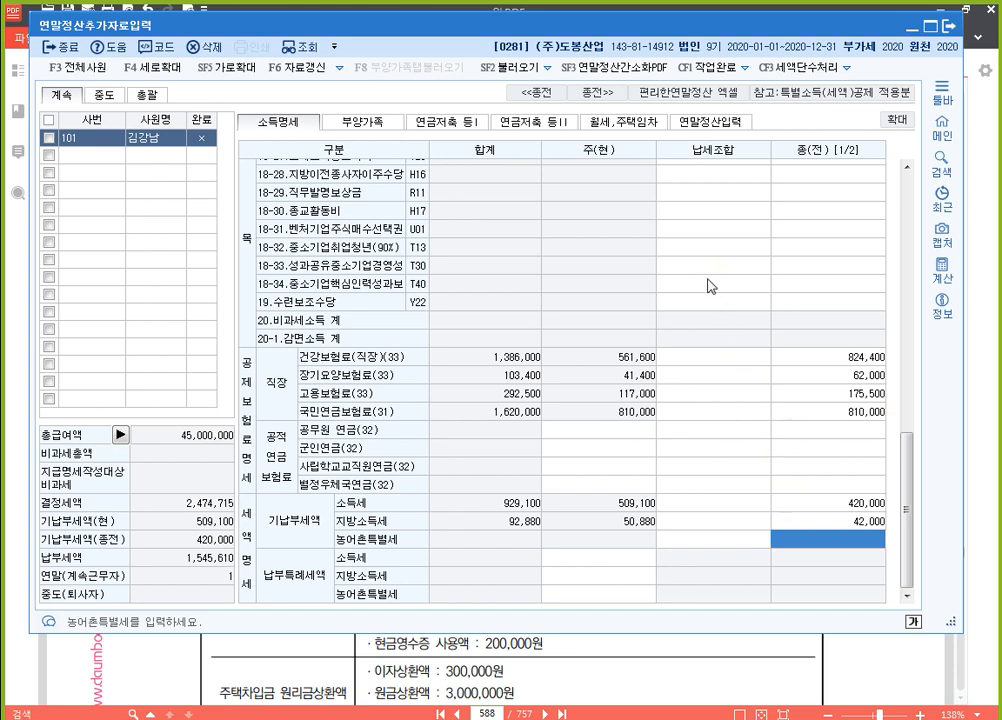
Bring up 연말정산입력 for the employee, and strike through the 저축성보험료 600,000원 line on page 588 of the 알PDF document
left_click(716, 123)
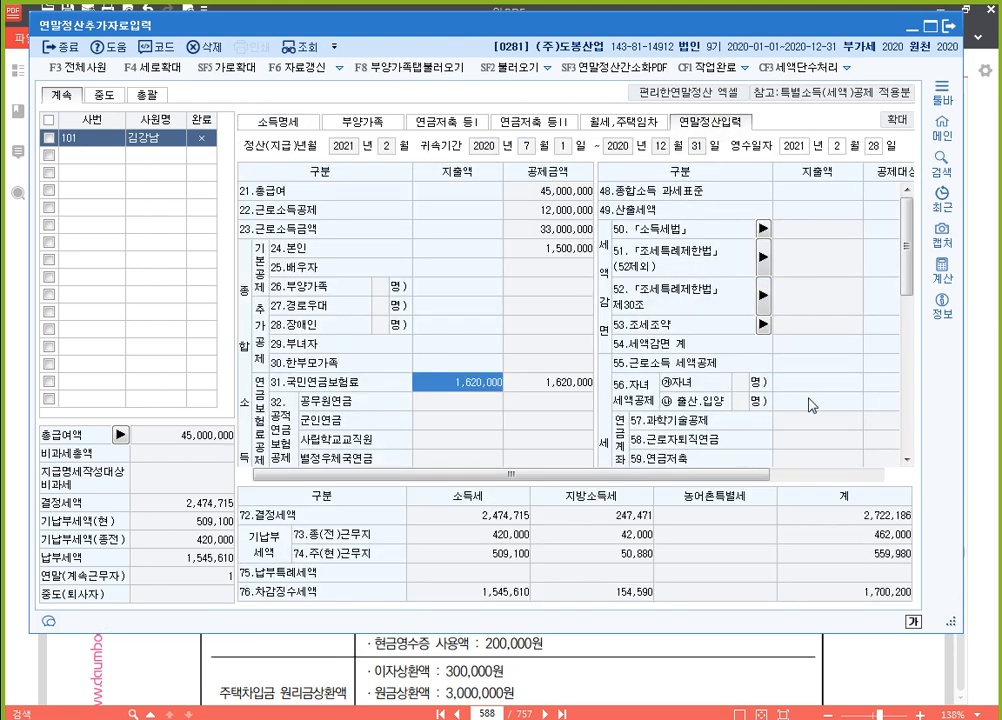
left_click(988, 445)
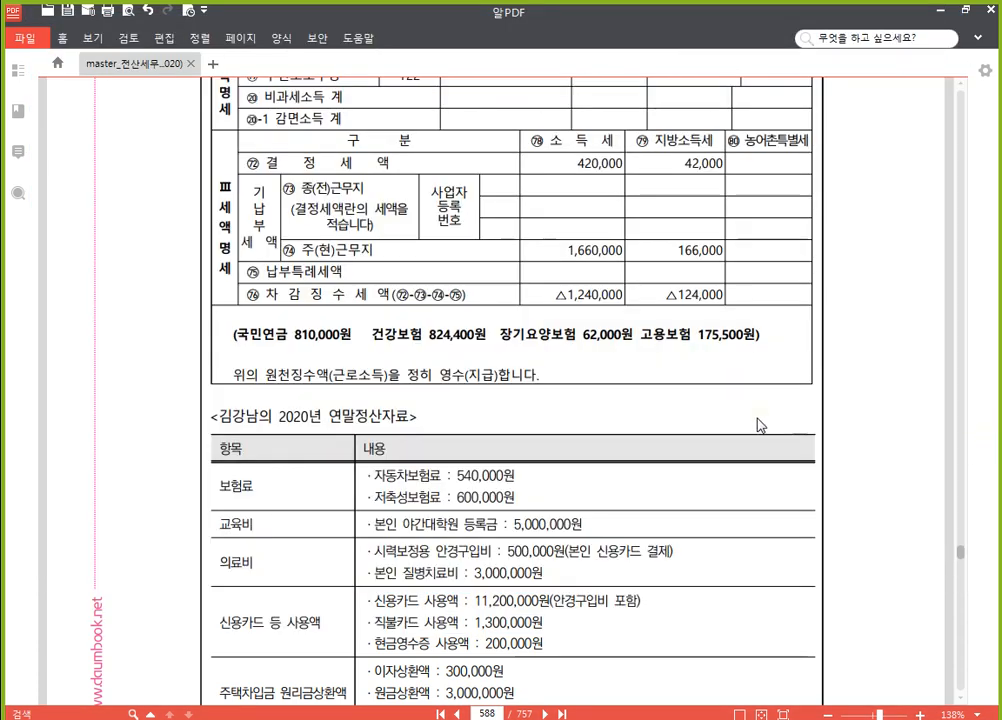
scroll(756, 425, "down", 5)
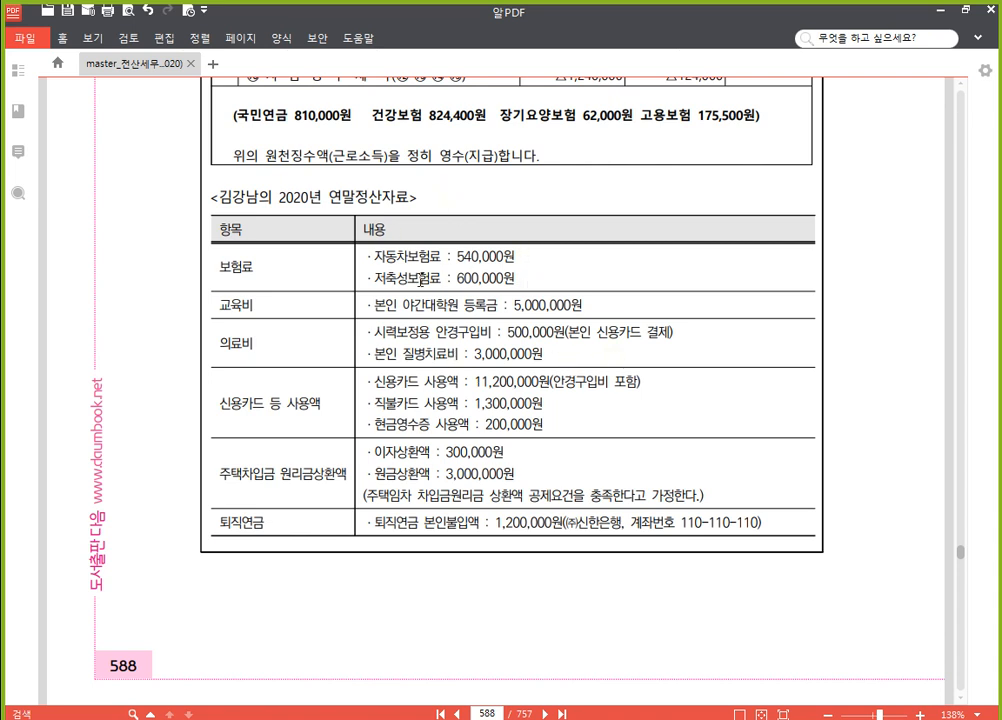
left_click_drag(364, 279, 527, 290)
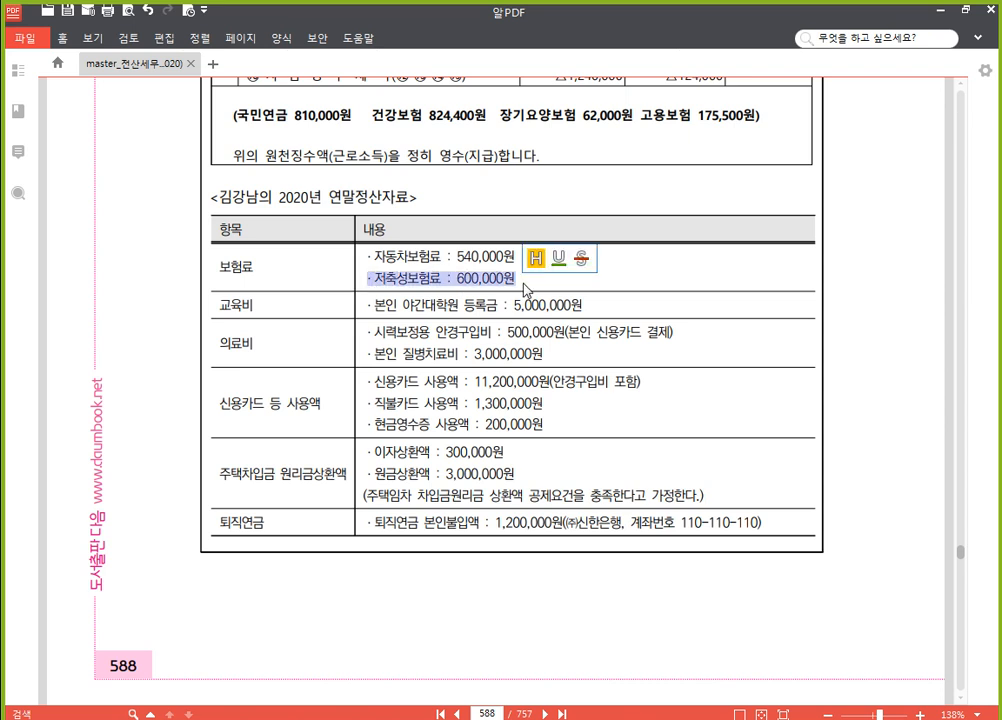
left_click(581, 258)
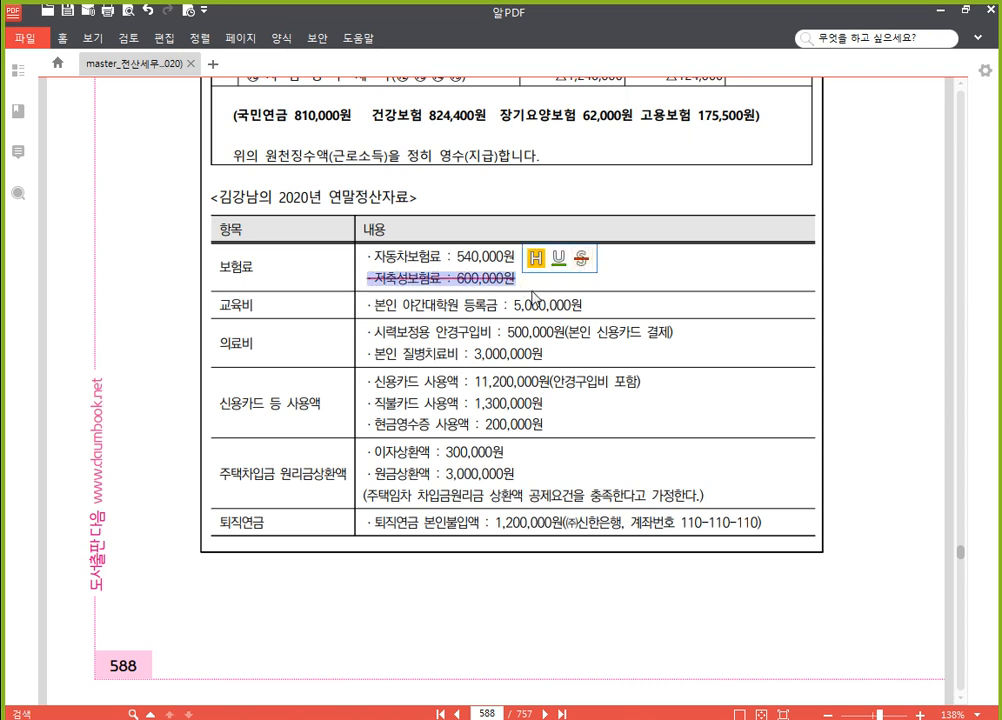
left_click(448, 301)
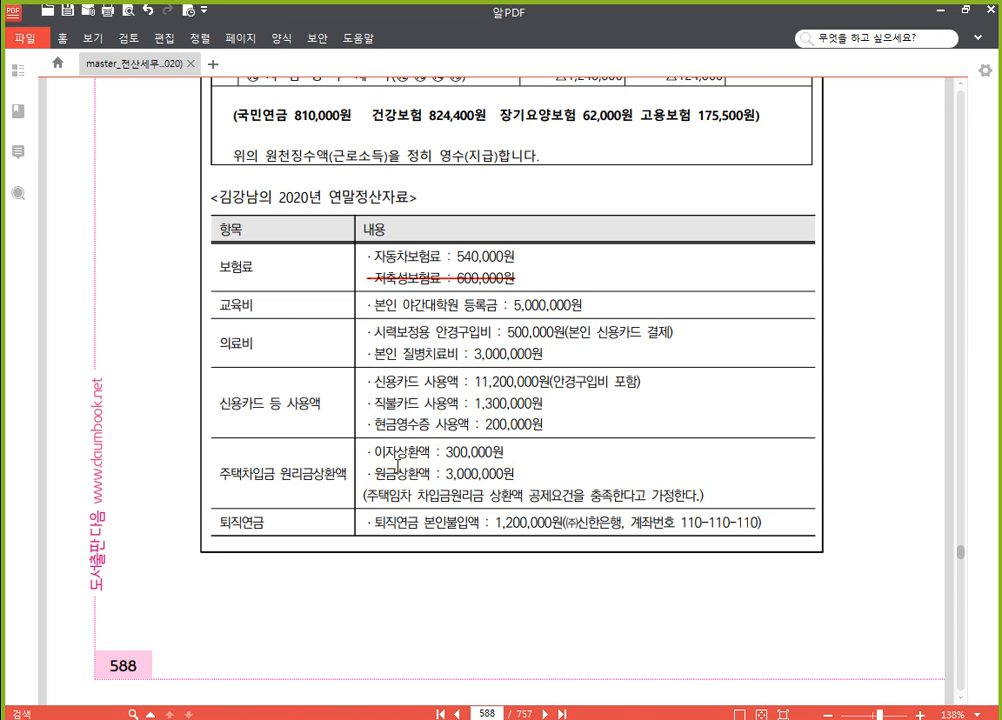
Review the housing loan conditions on page 587 and the remaining 2020 settlement data on page 588
scroll(436, 463, "up", 15)
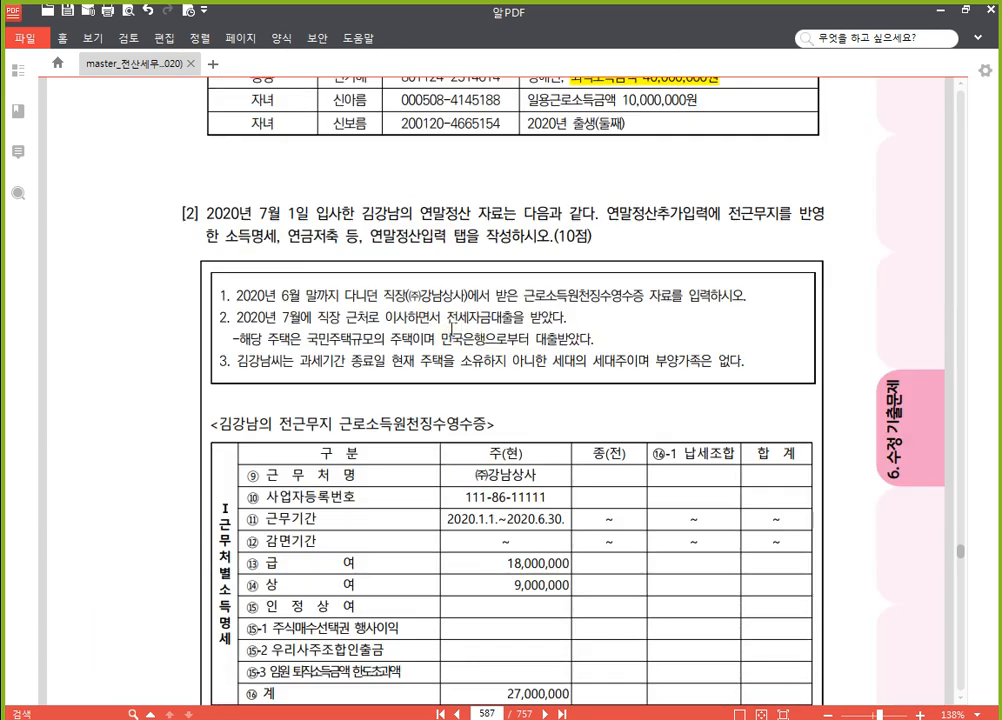
scroll(570, 441, "down", 10)
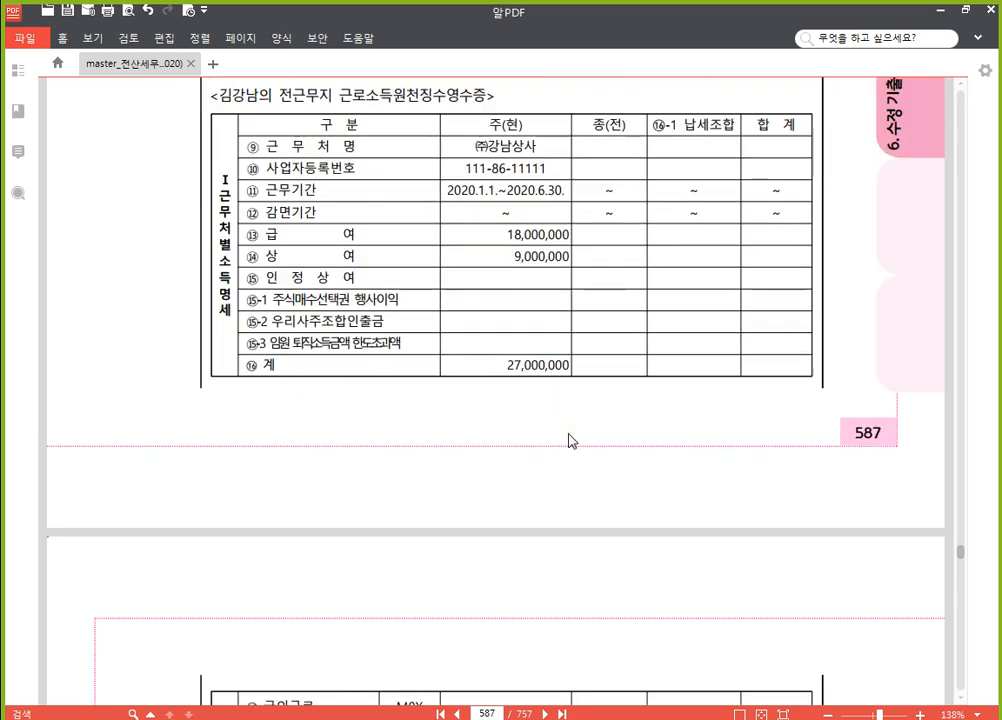
scroll(500, 400, "down", 6)
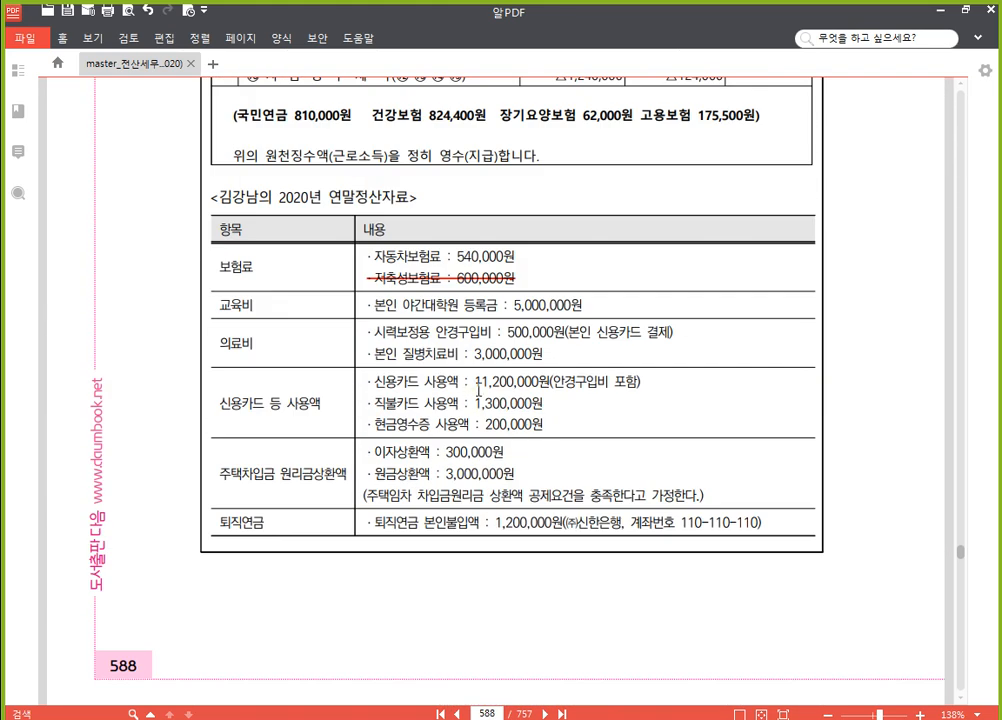
scroll(490, 340, "down", 2)
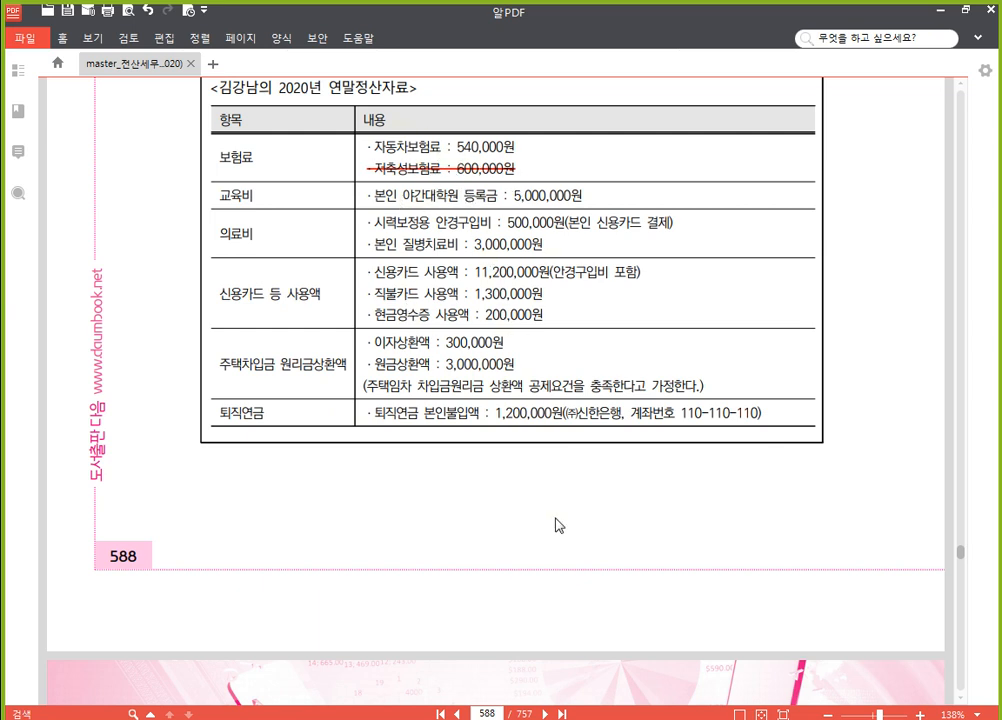
Return to KcLep and enter 540,000 as the spending for general 보장성보험 (item 60)
key("alt+Tab")
scroll(712, 322, "down", 3)
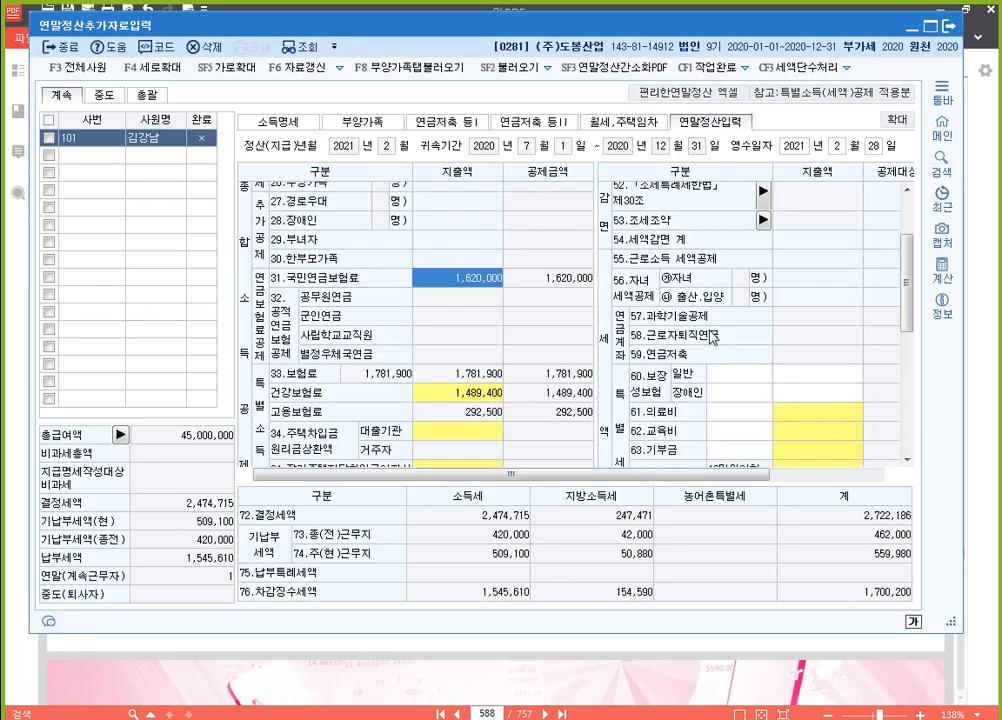
left_click(801, 269)
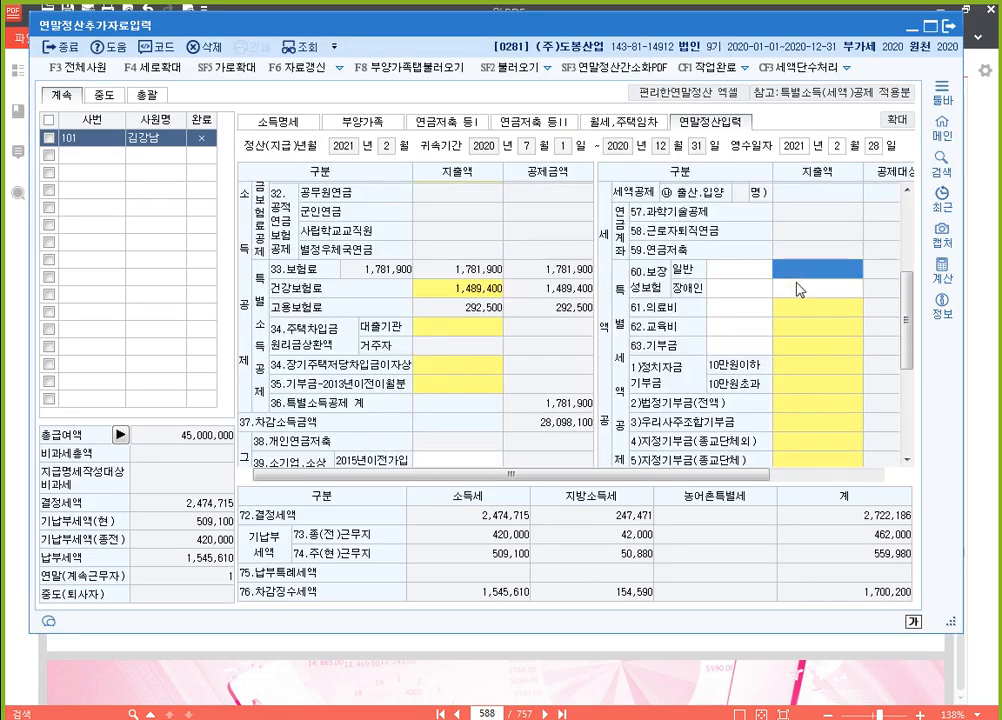
type("5400000")
key("Return")
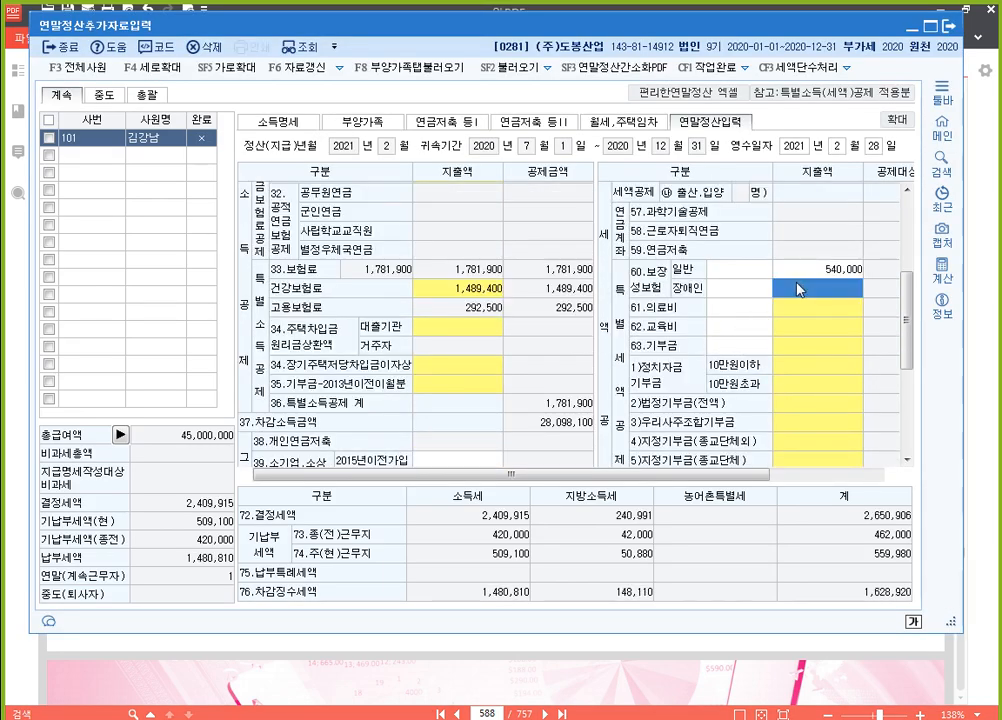
key("Up")
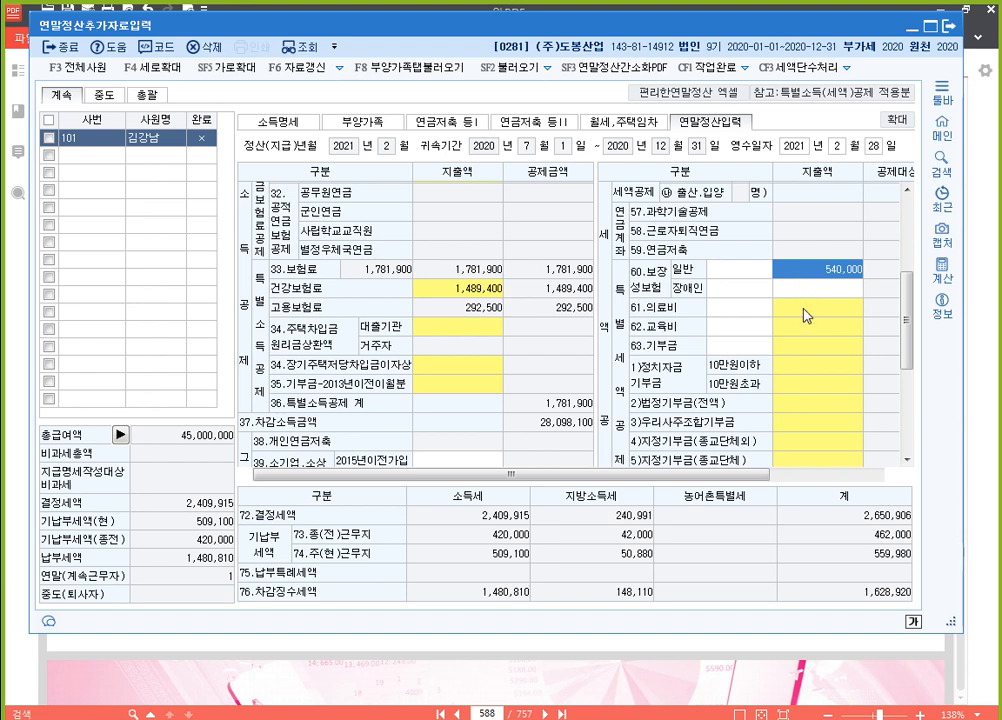
Enter education expenses (교육비) of 5,000,000 for the employee's own schooling, 본인(전액), and confirm the breakdown
left_click(829, 332)
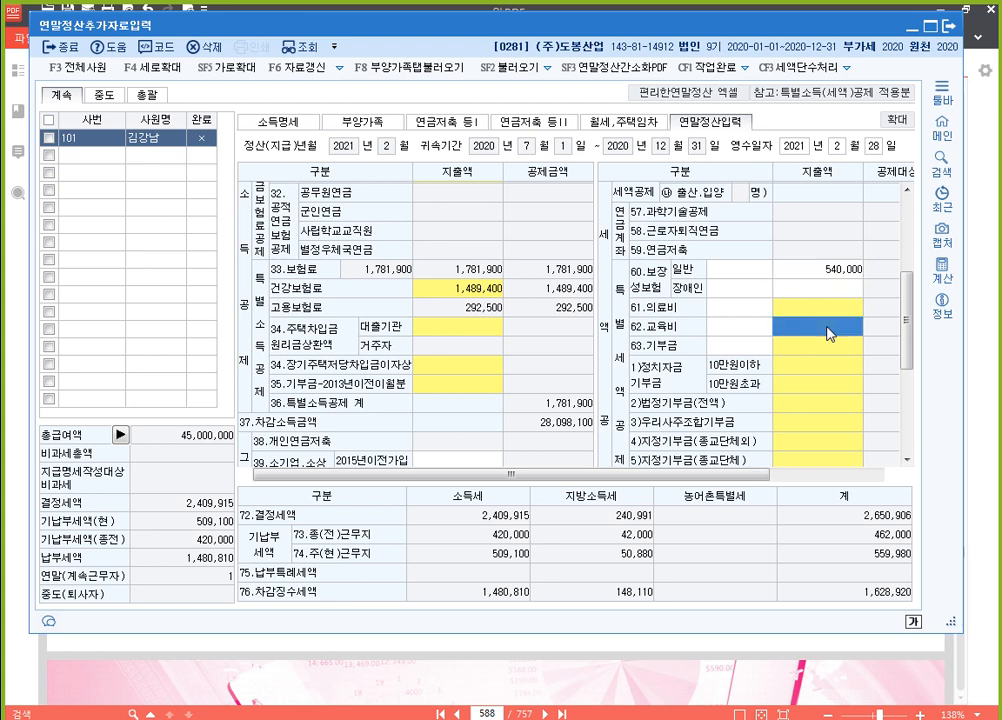
double_click(829, 332)
left_click(501, 331)
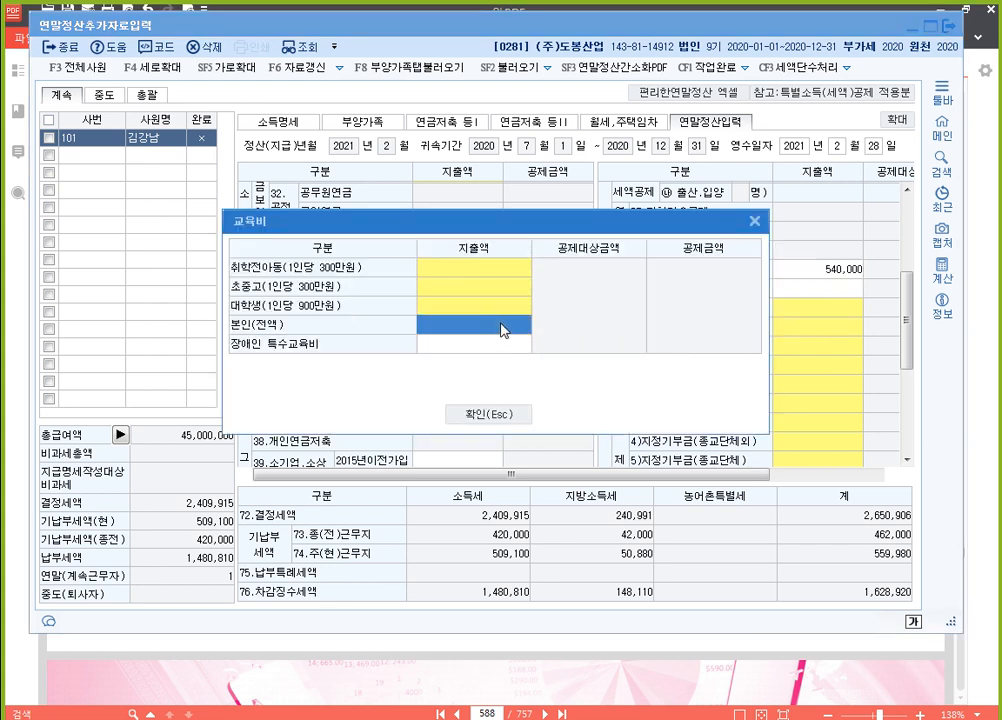
type("5000000")
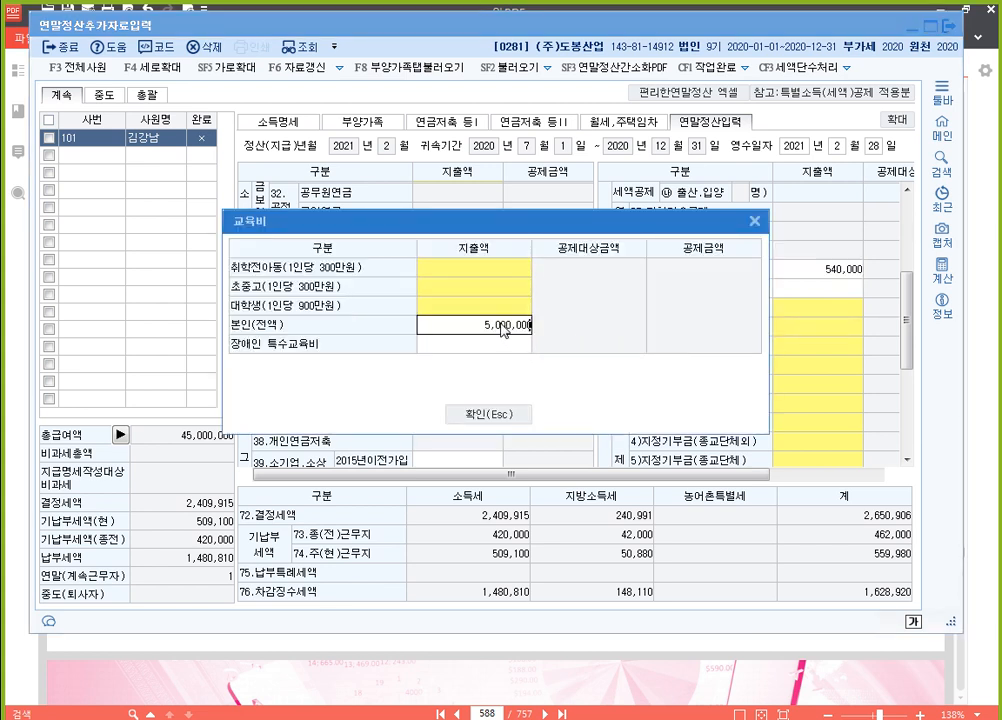
key("Return")
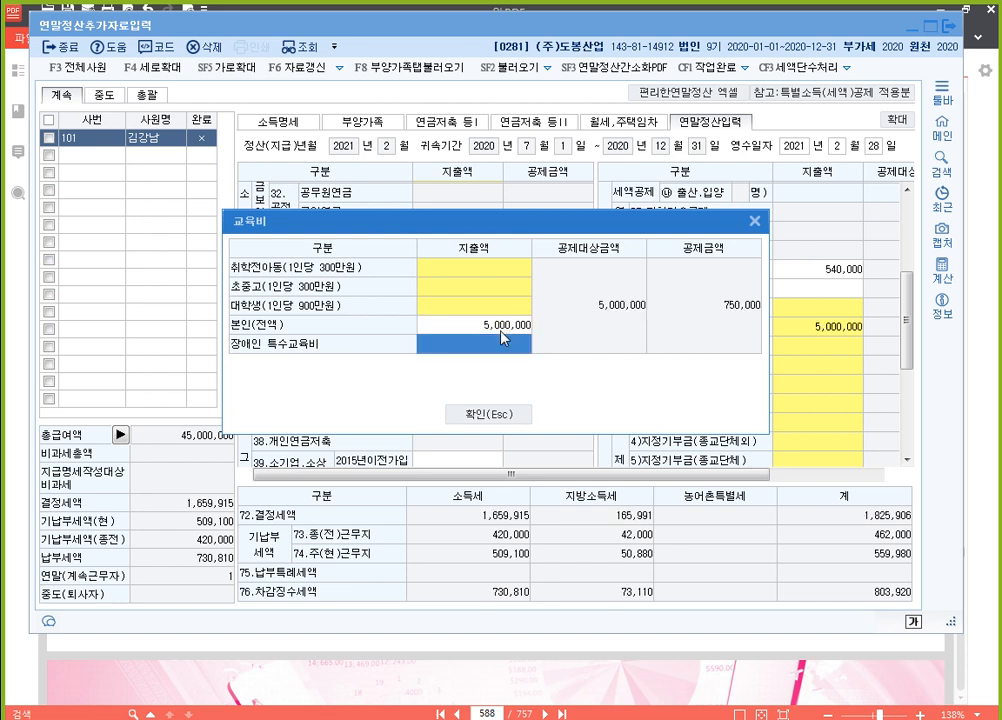
left_click(491, 416)
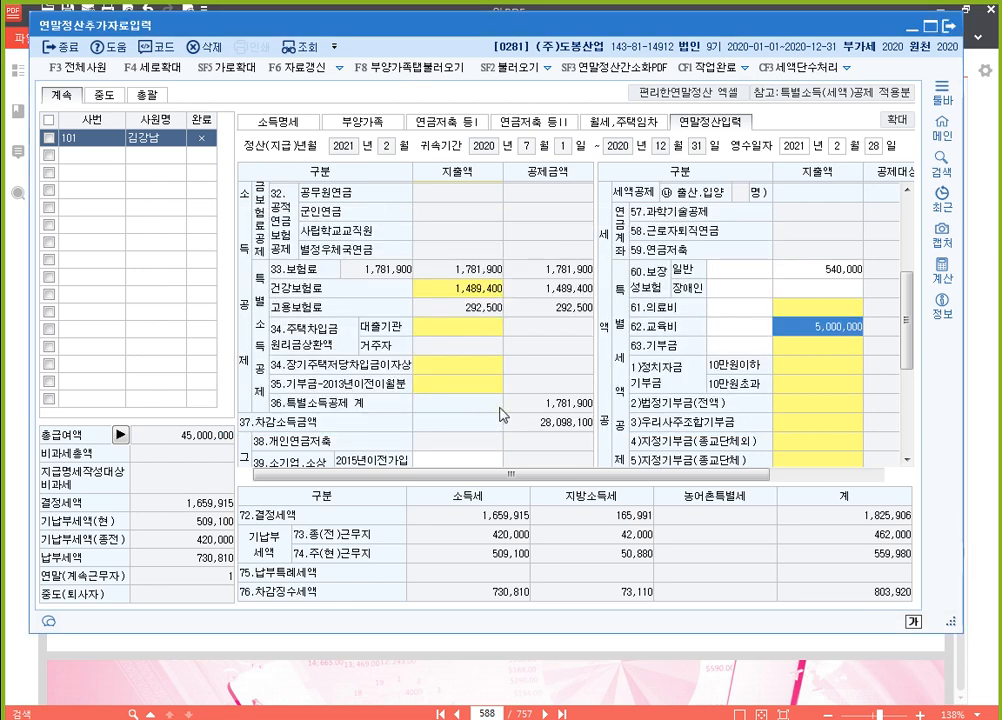
Enter medical expenses (의료비) of 3,500,000 for 본인,65세 이상자 and confirm the breakdown
left_click(820, 305)
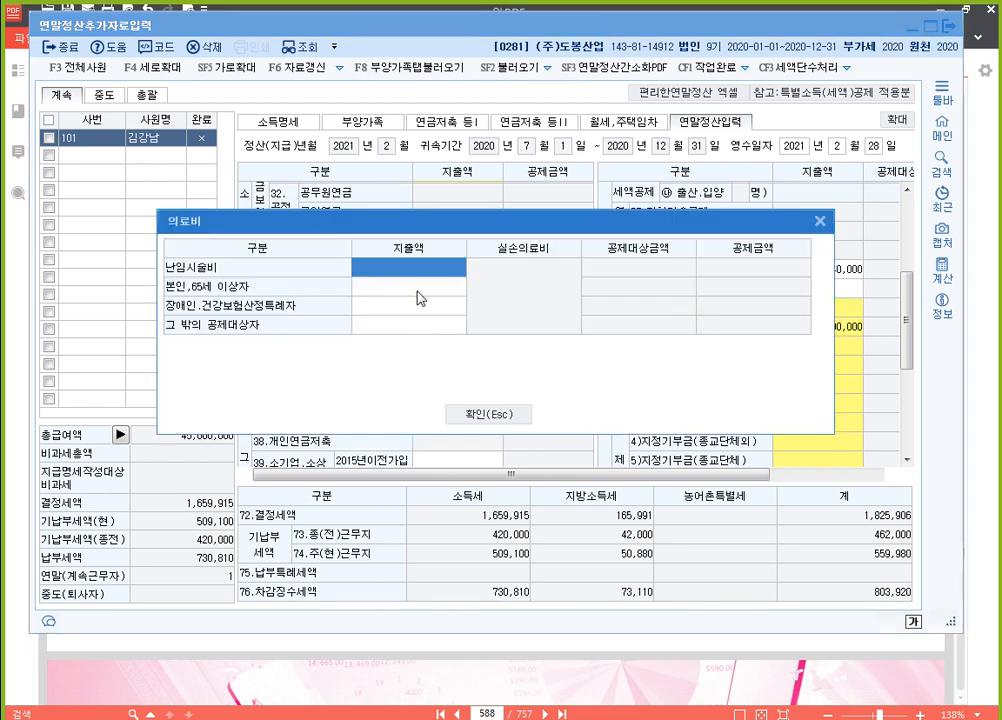
left_click(426, 290)
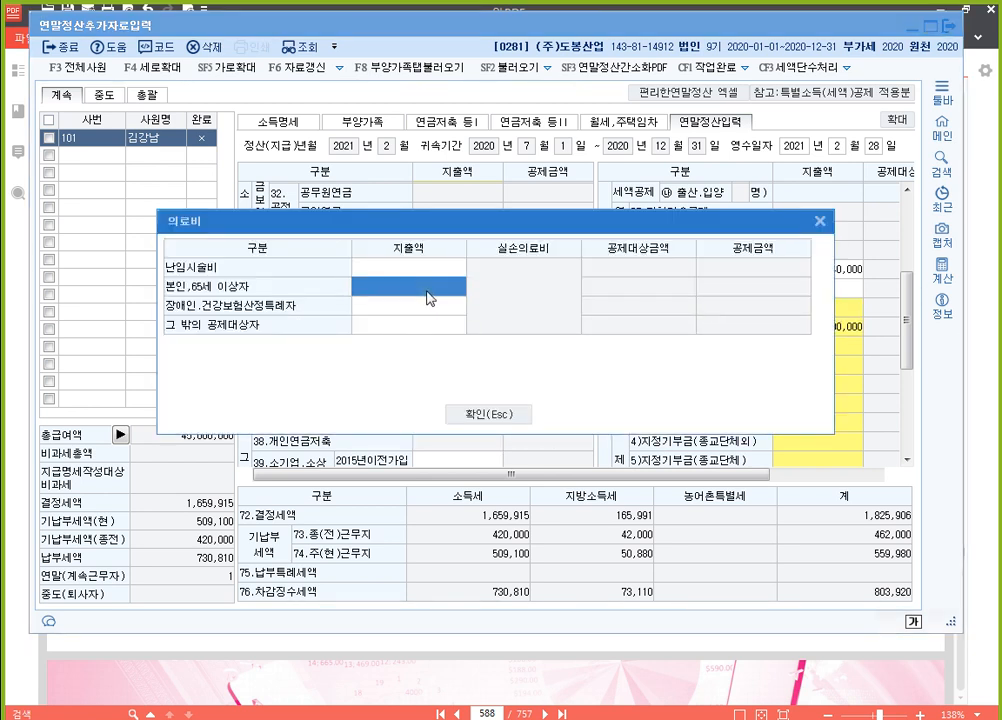
type("3500000")
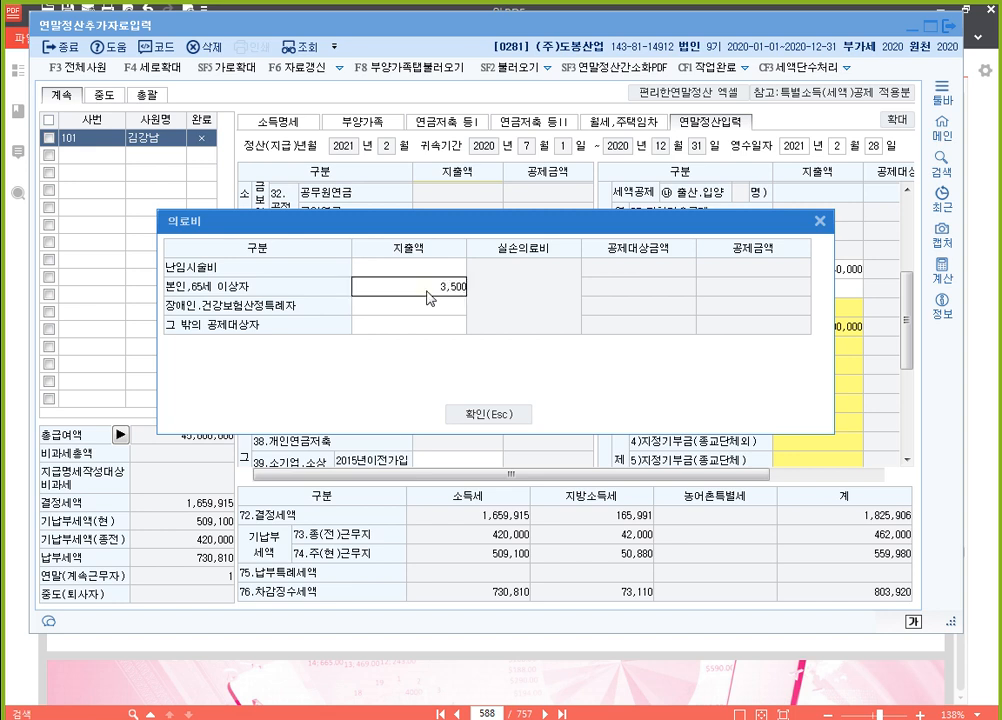
key("Return")
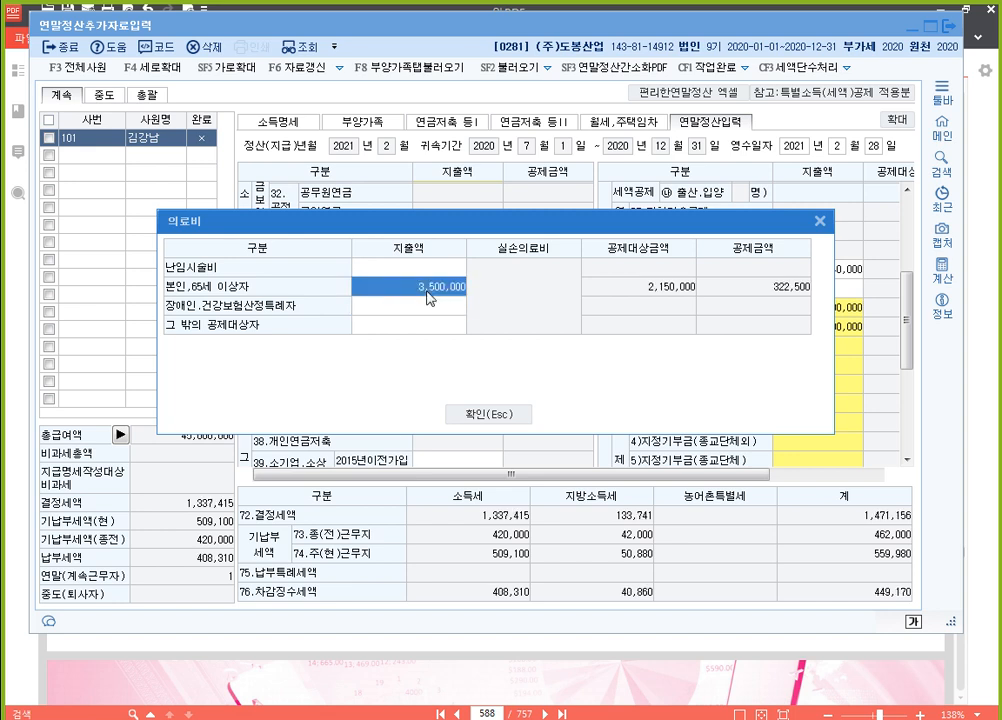
left_click(497, 421)
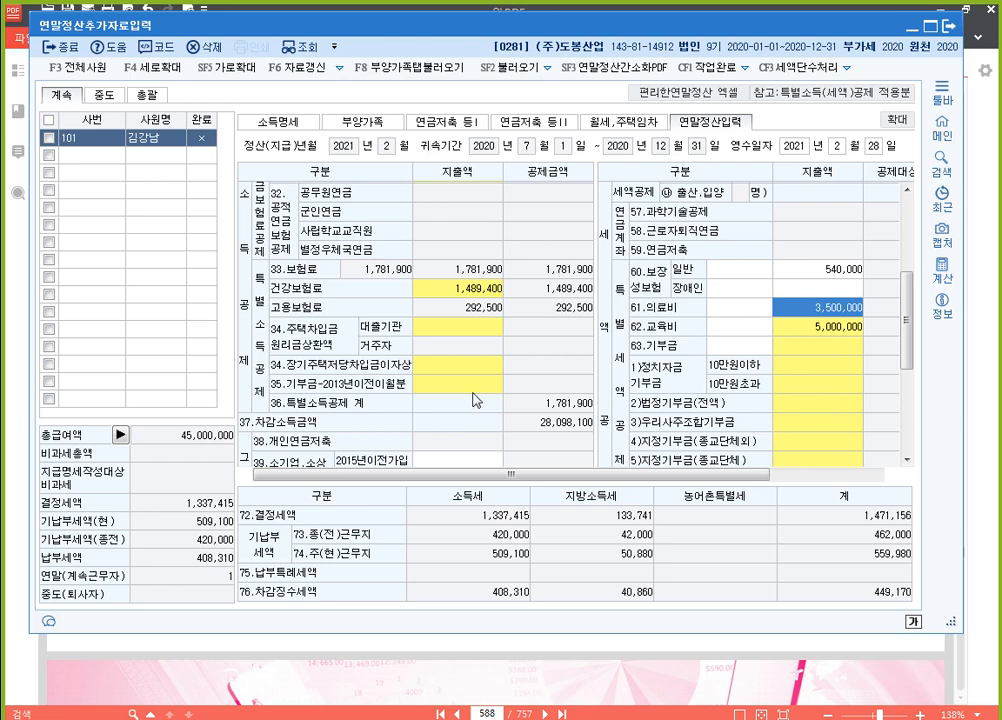
Enter item 42 card spending of 11,200,000 for 신용카드, 1,300,000 for 직불/선불카드 and 200,000 for 현금영수증, and confirm it
scroll(472, 387, "down", 4)
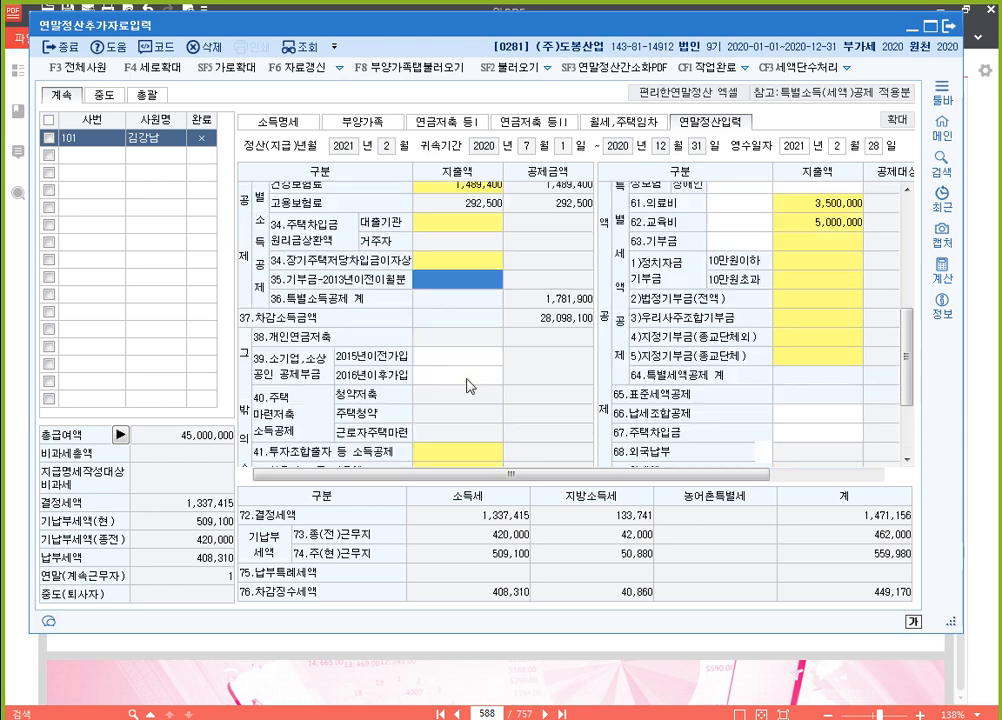
left_click(457, 348)
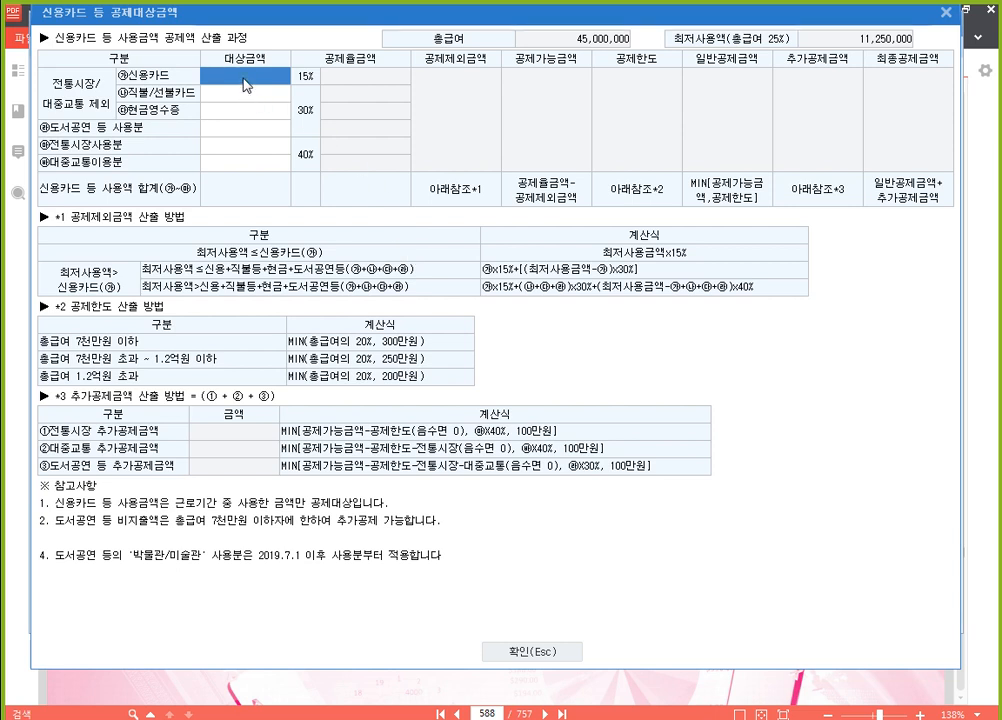
type("11200000")
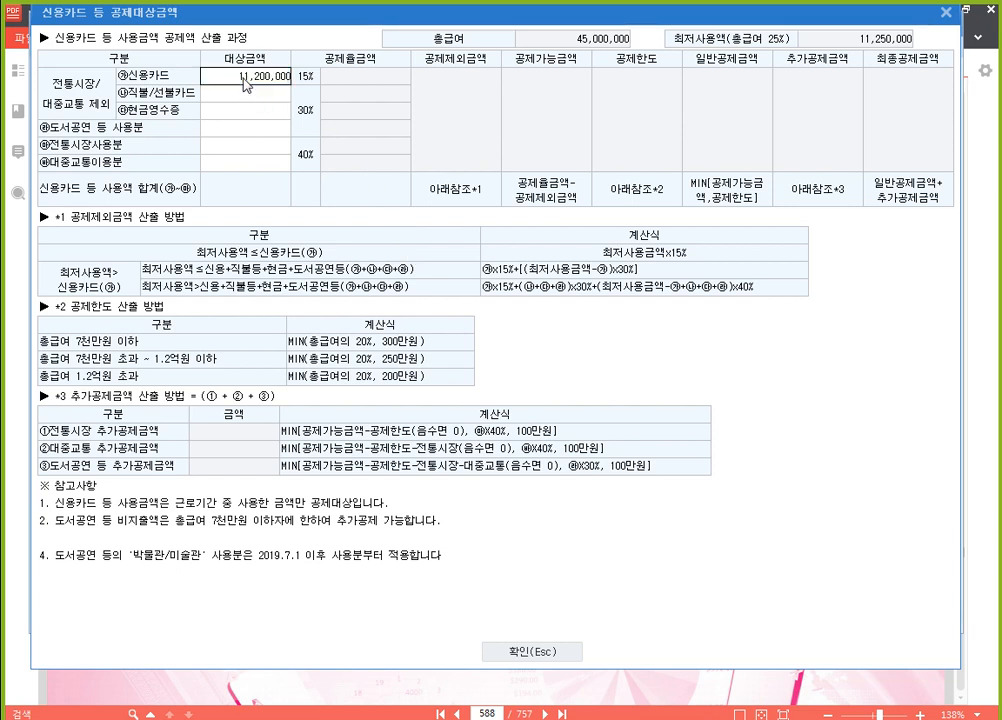
key("Return")
type("1,300,000")
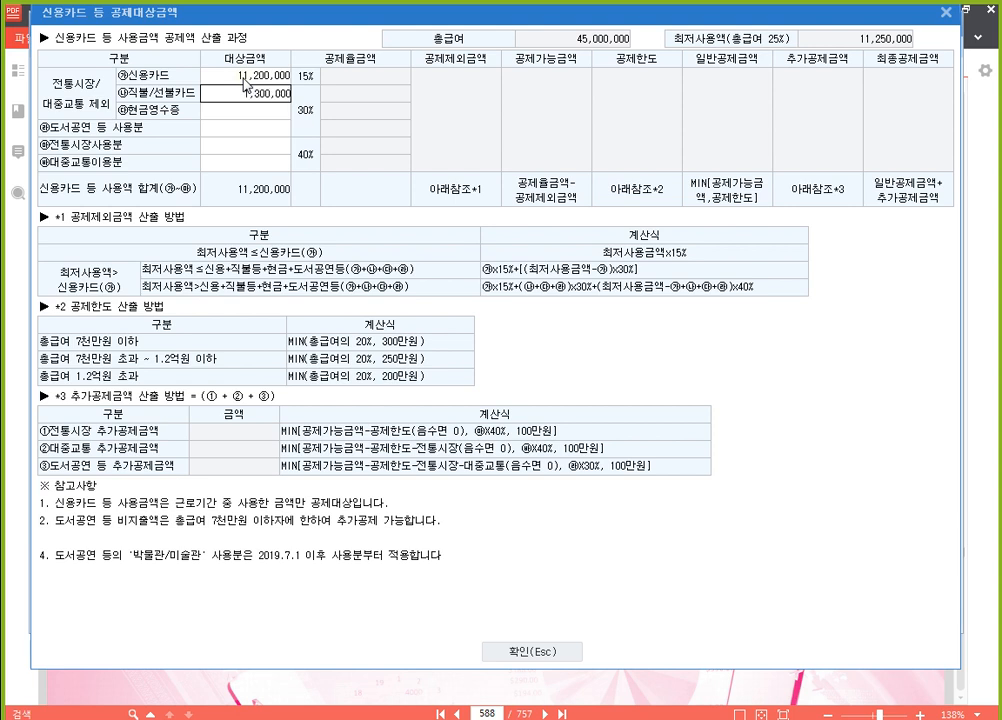
key("Return")
type("2000000")
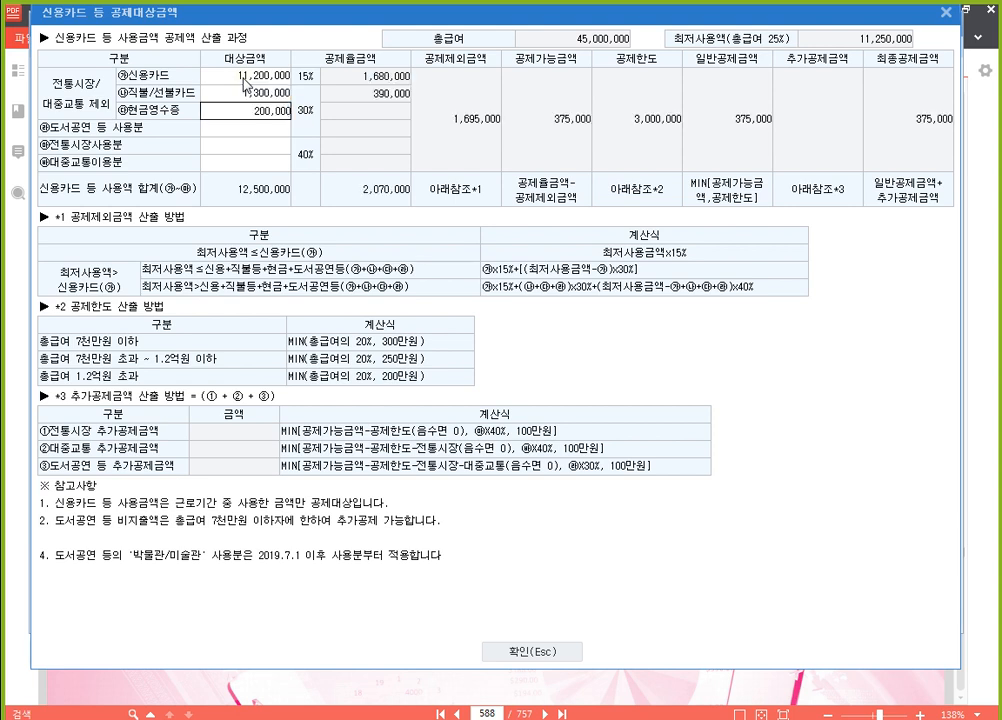
key("Return")
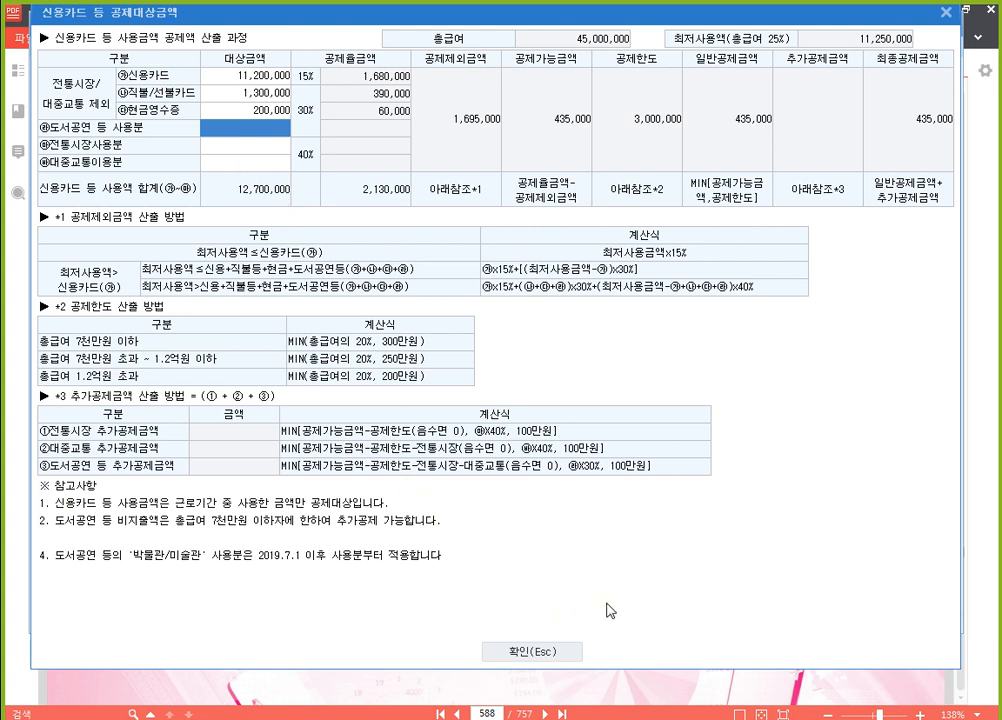
left_click(529, 656)
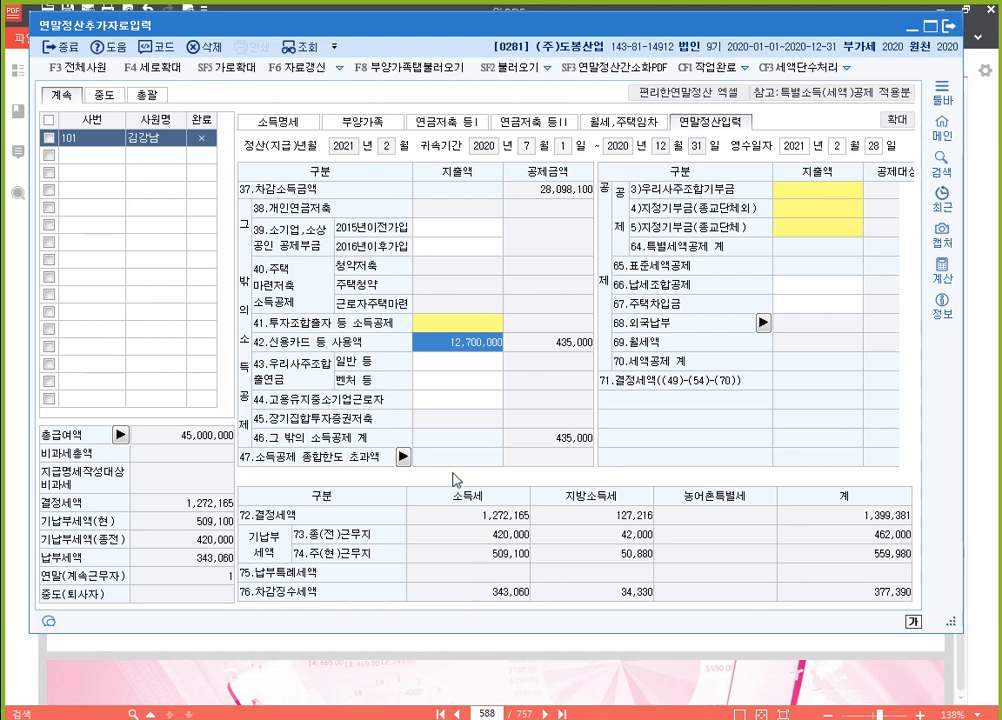
Open the 주택자금 breakdown for item 34, 주택차입금 원리금상환액 대출기관
scroll(437, 318, "up", 3)
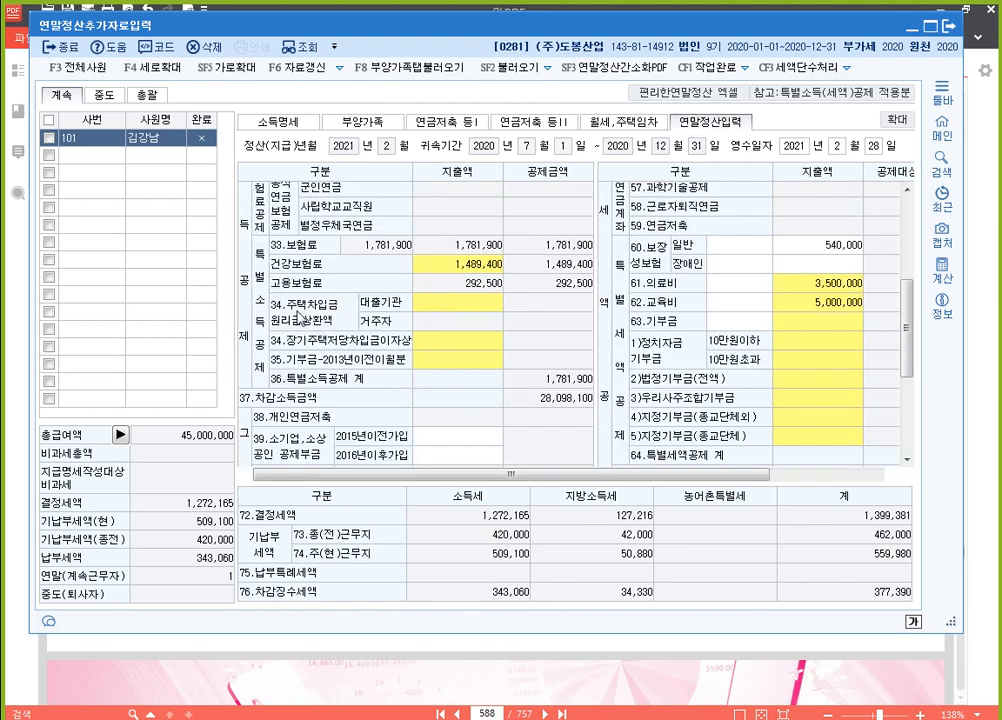
left_click(449, 305)
double_click(449, 308)
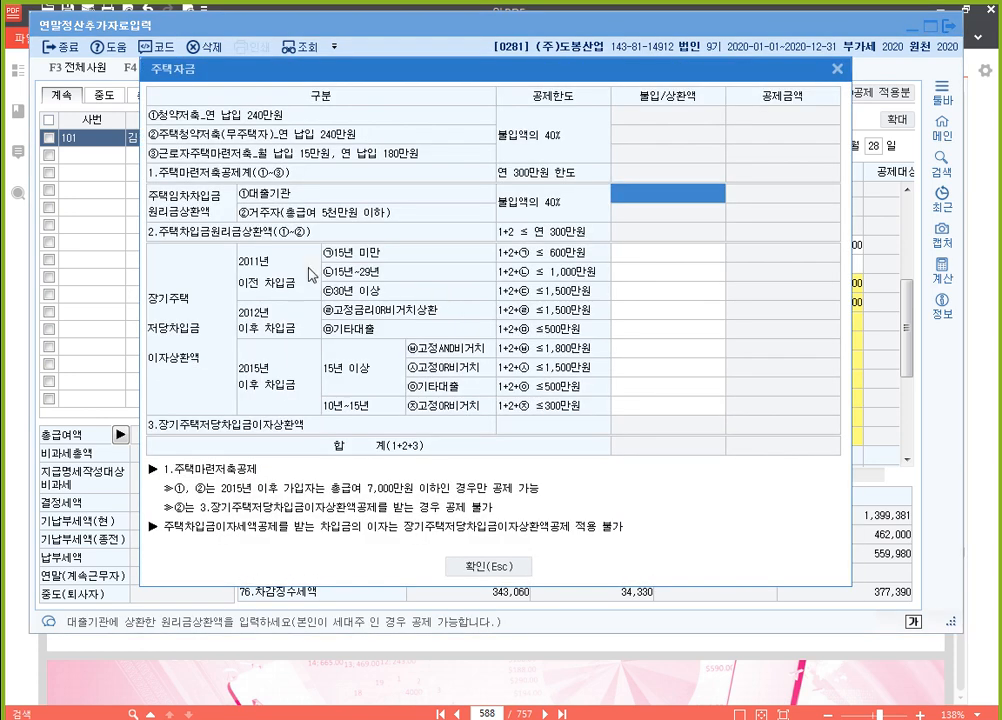
key("F12")
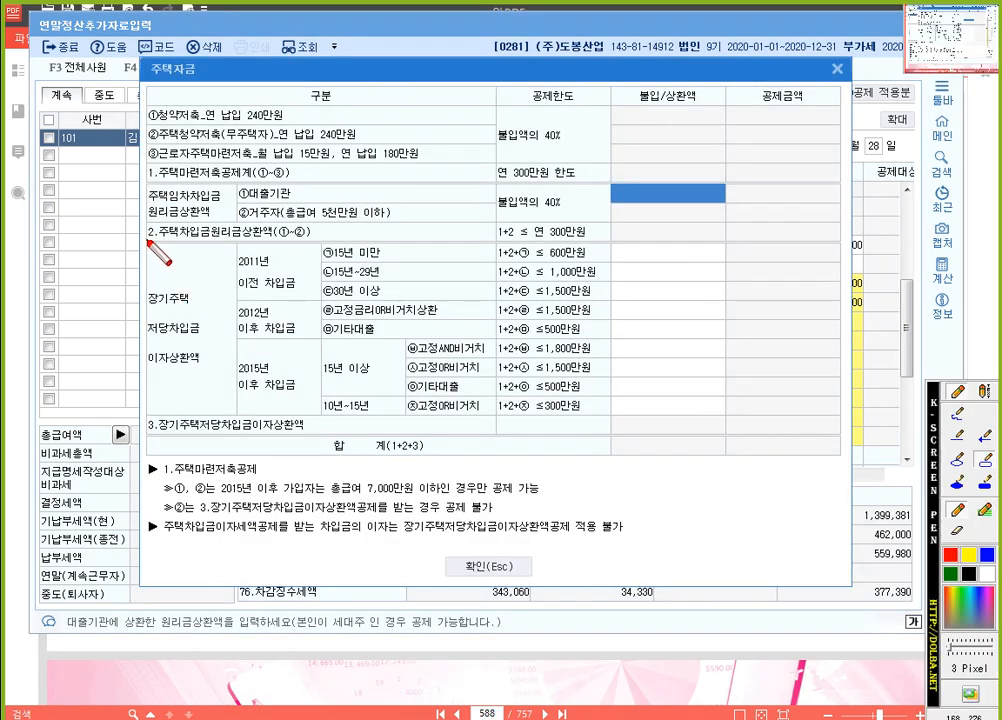
mouse_move(147, 242)
left_mouse_down()
mouse_move(313, 327)
mouse_move(598, 437)
mouse_move(614, 432)
left_mouse_up()
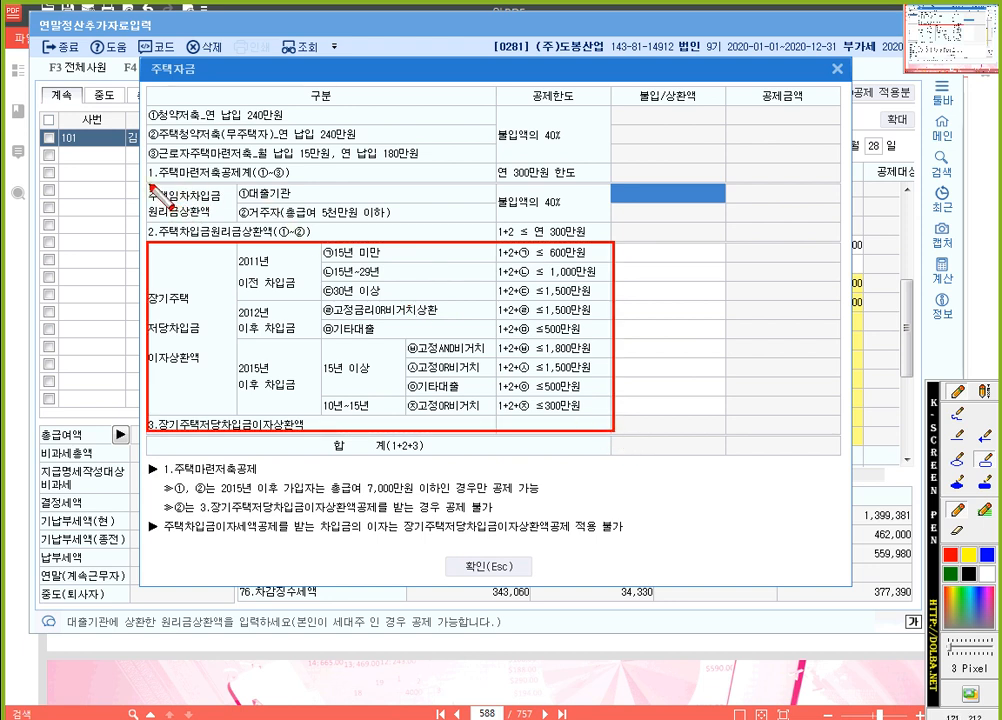
mouse_move(147, 183)
left_mouse_down()
mouse_move(430, 186)
mouse_move(730, 243)
left_mouse_up()
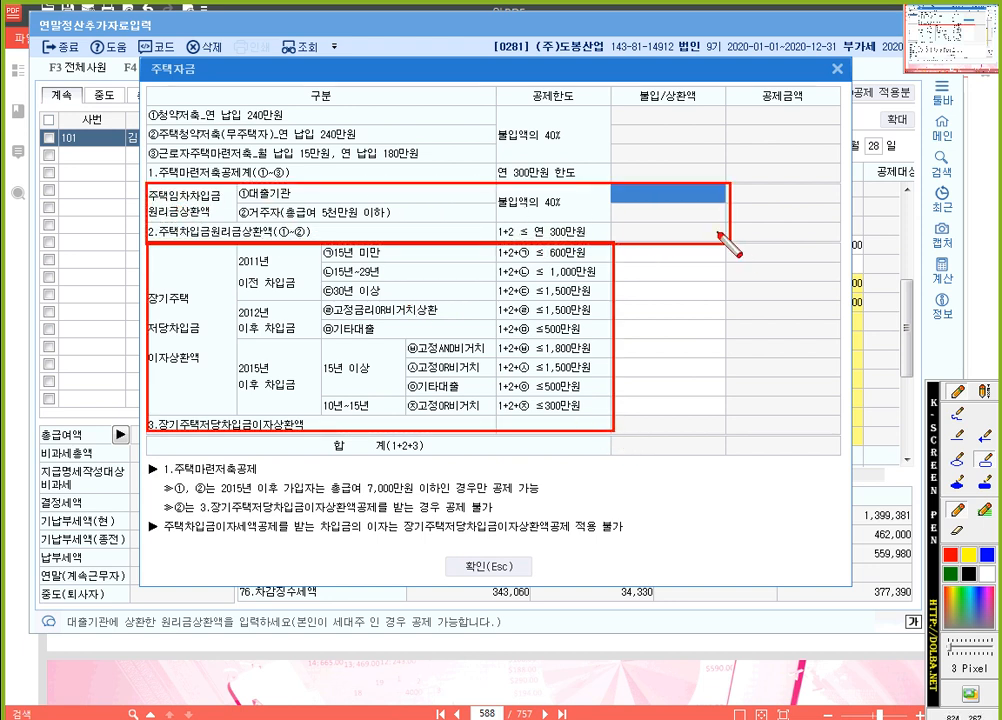
key("Escape")
Enter 3,300,000 as the 대출기관 repayment for 주택임차차입금 원리금상환액 and confirm the housing funds breakdown
left_click(658, 193)
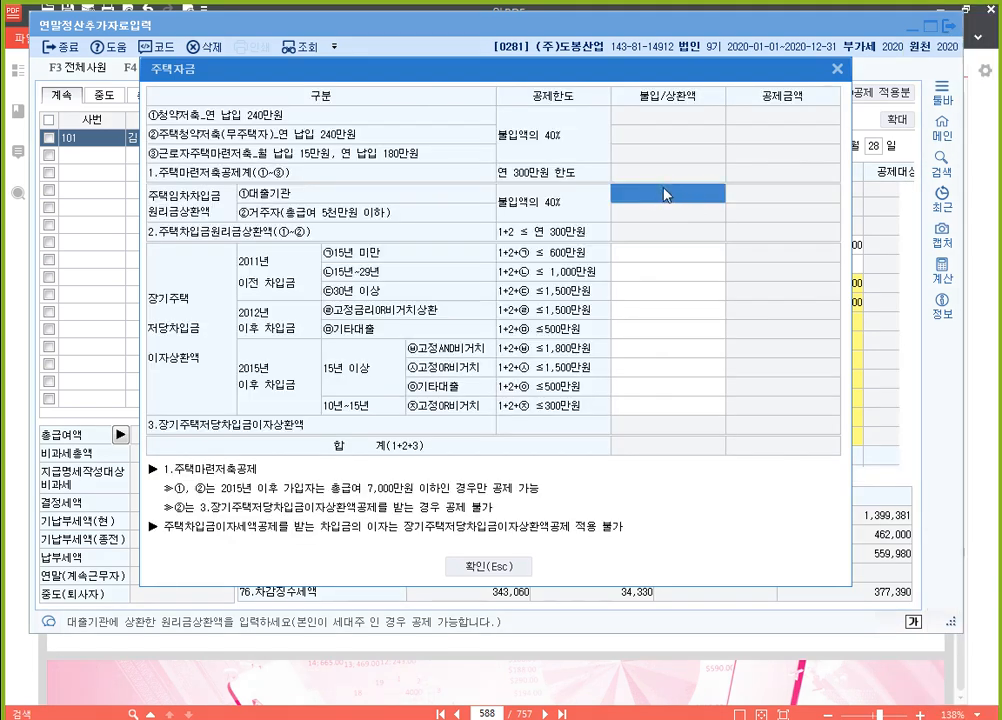
type("3300000")
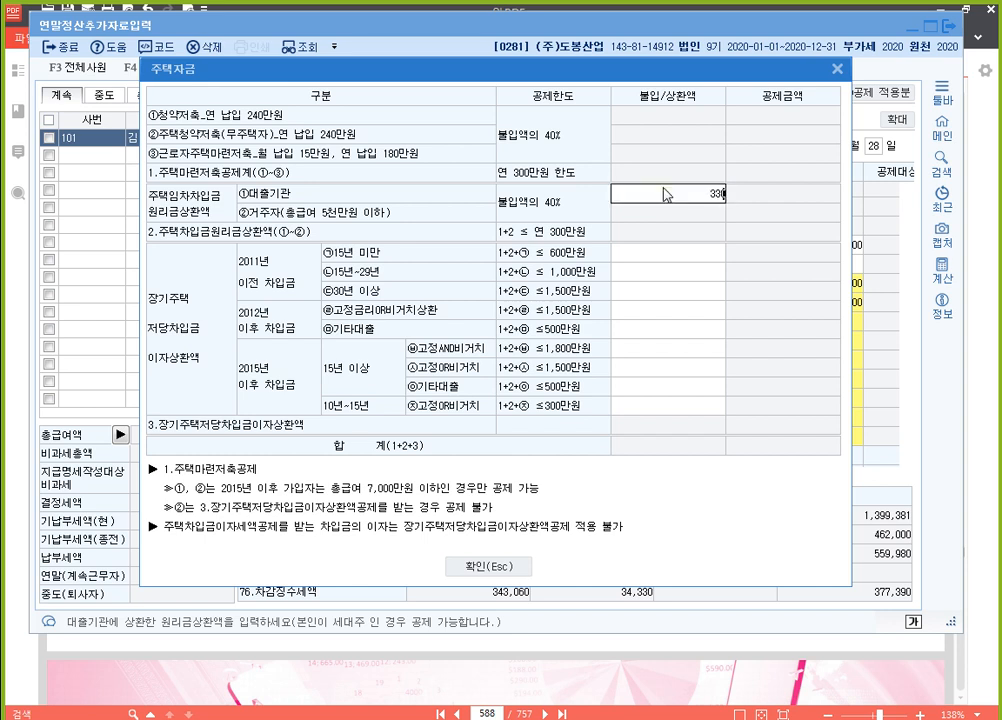
key("Return")
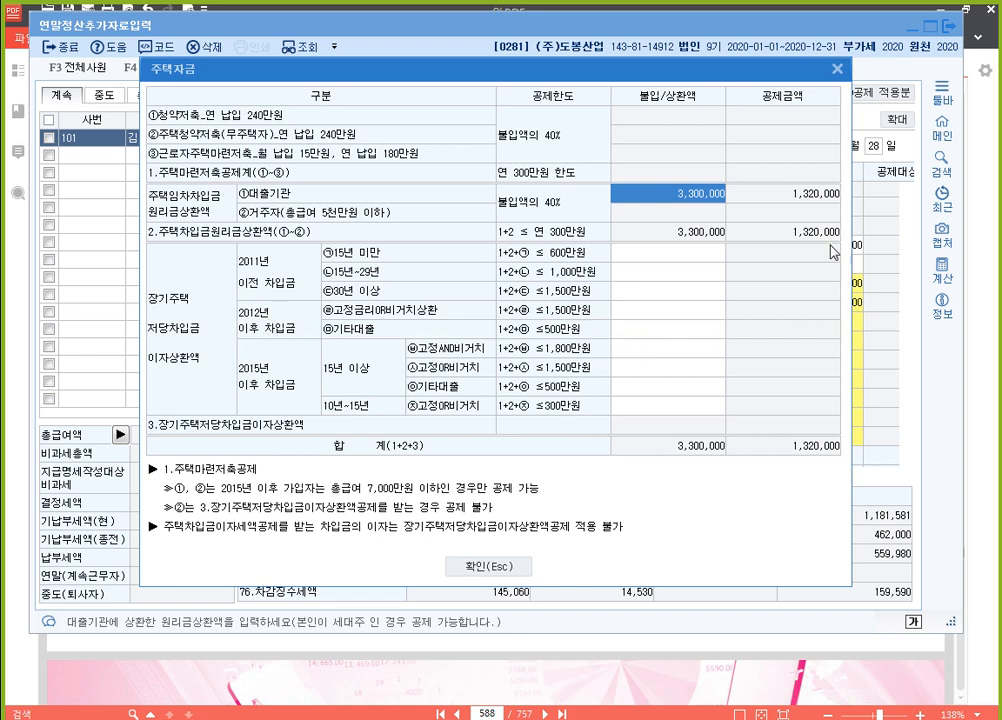
left_click(500, 566)
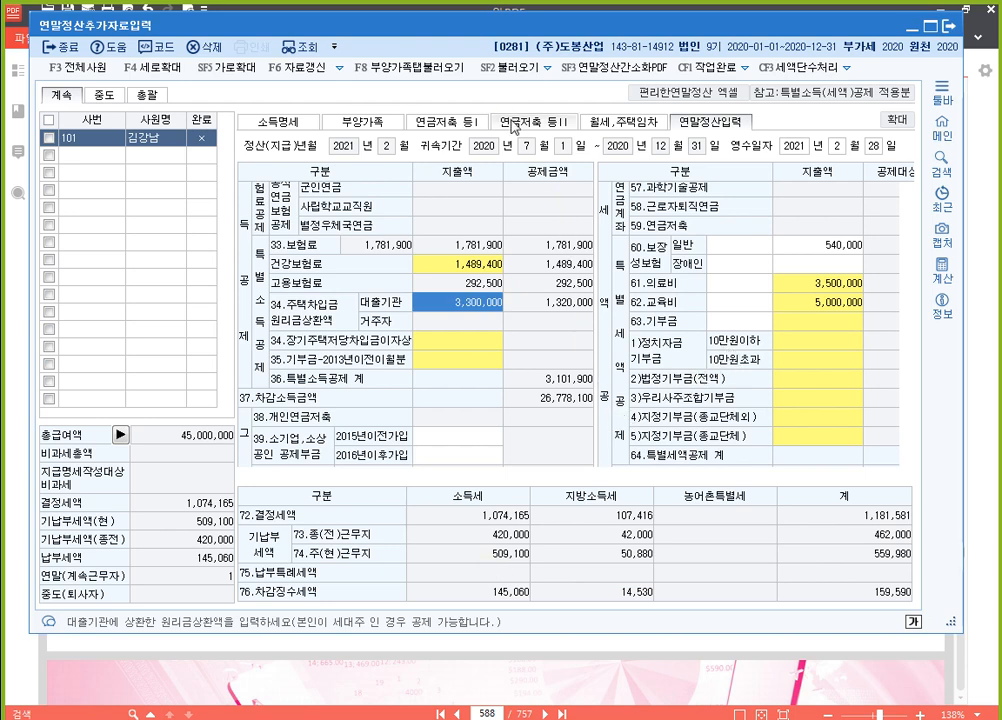
Add a 퇴직연금 entry under 연금저축 등I with (주)신한은행, code 308, as the financial institution
left_click(447, 121)
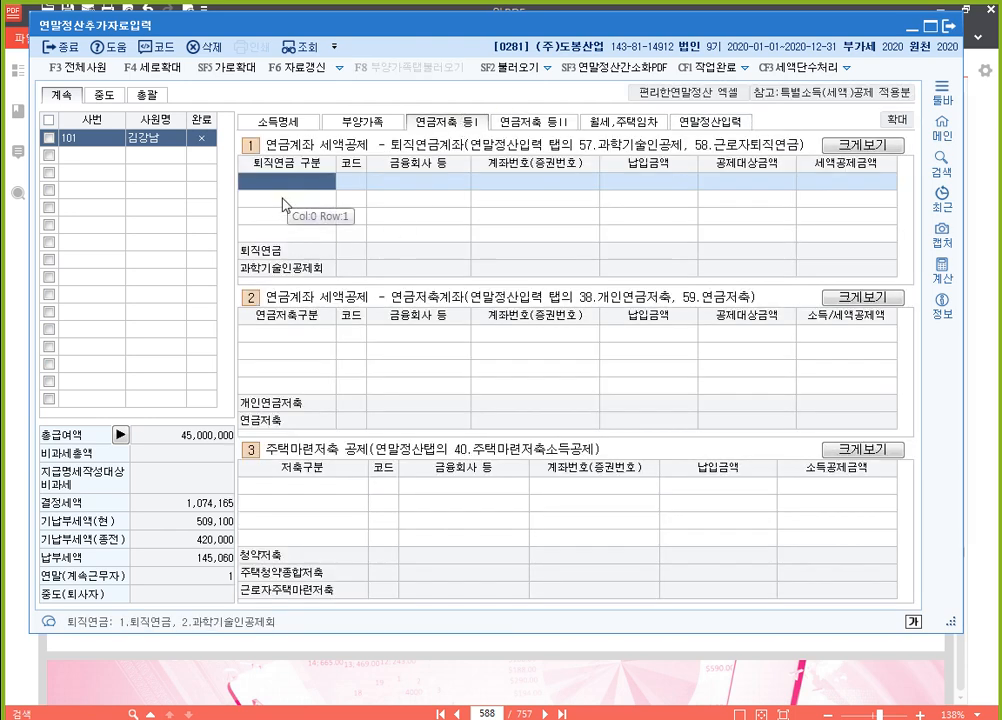
left_click(298, 345)
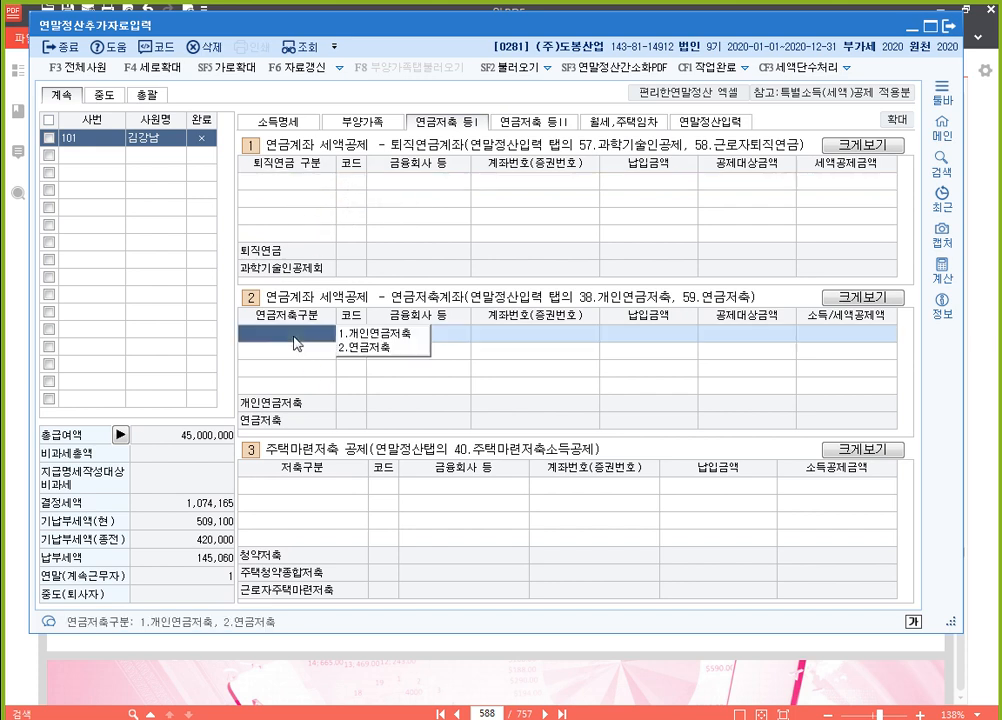
left_click(318, 193)
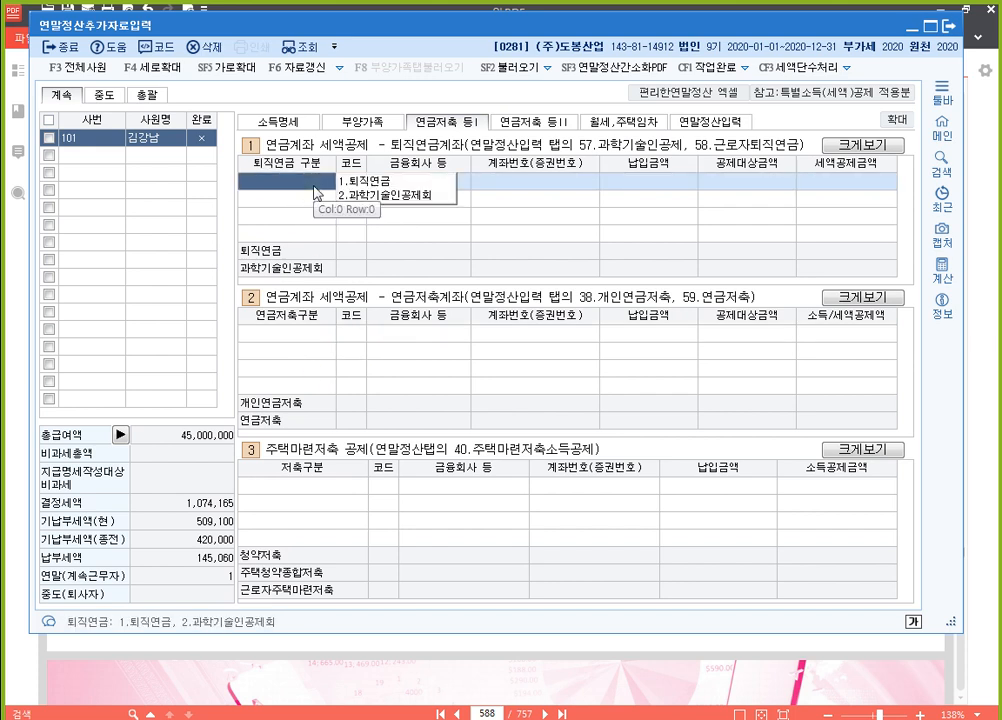
type("1.퇴직연금")
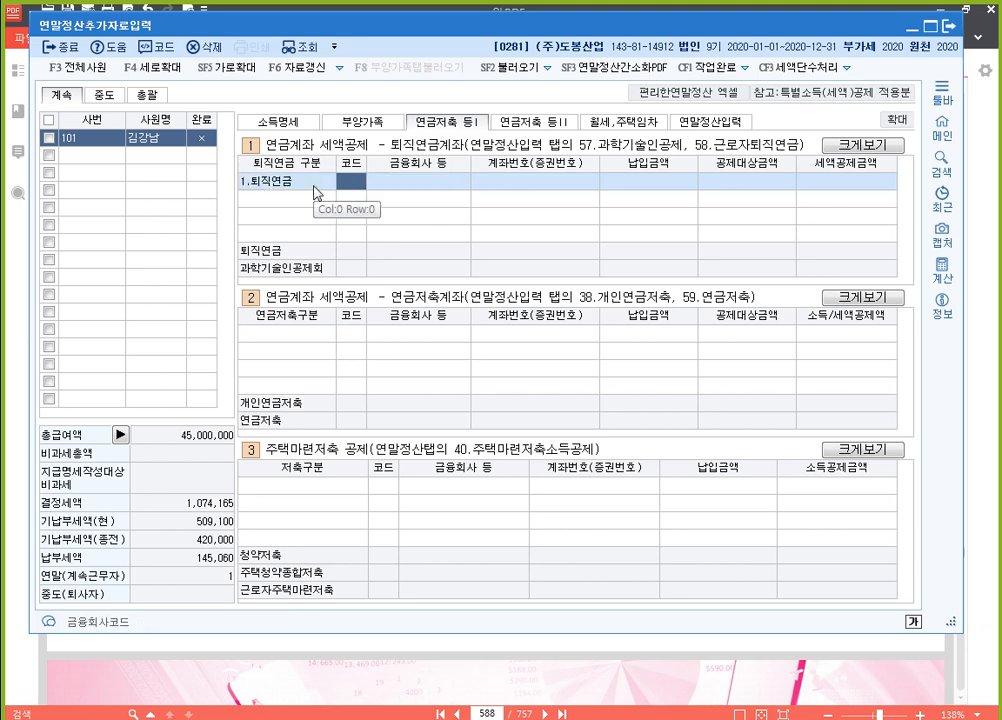
key("F2")
type("신한")
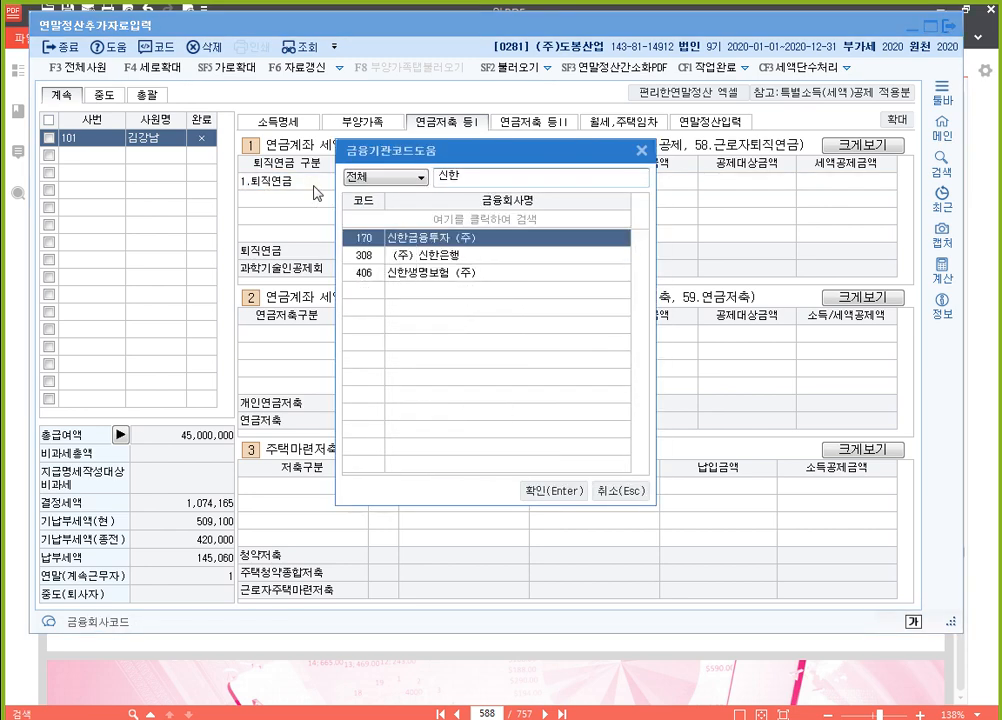
key("Down")
key("Return")
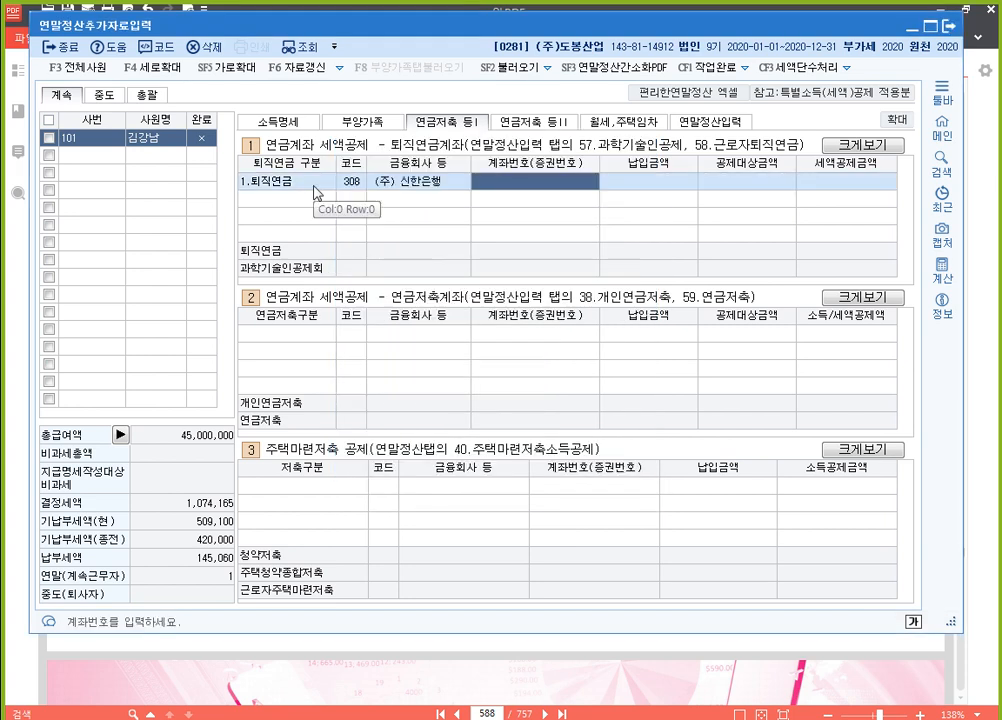
Enter the account number and a 납입금액 of 1,200,000 for the 퇴직연금 entry, and return to 연말정산입력
type("11")
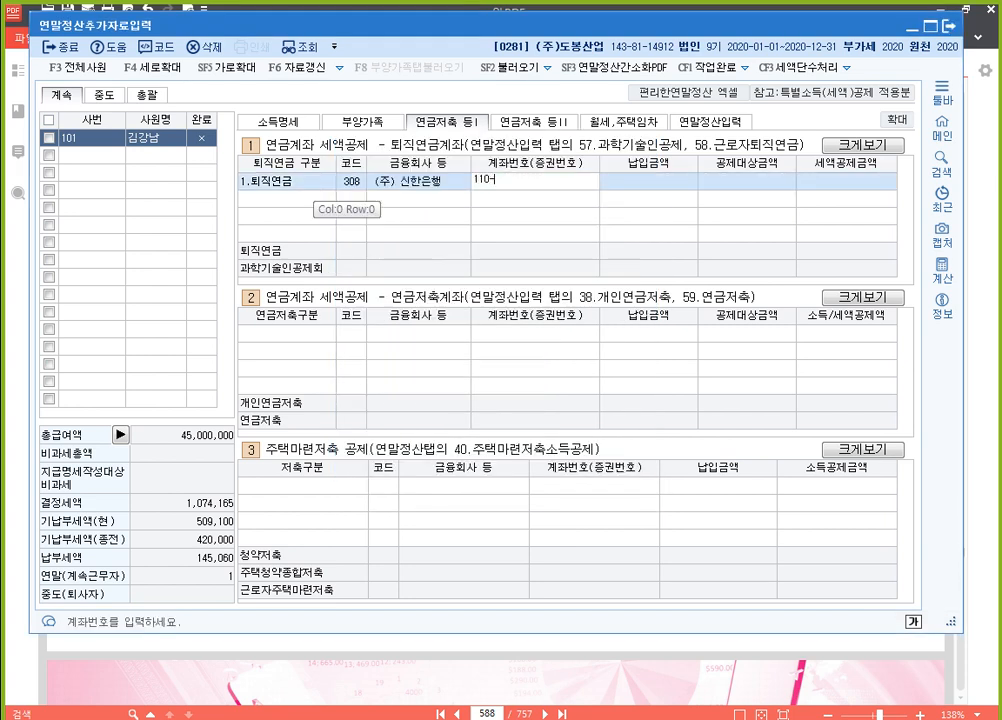
type("0-110-110")
key("Return")
type("1200000")
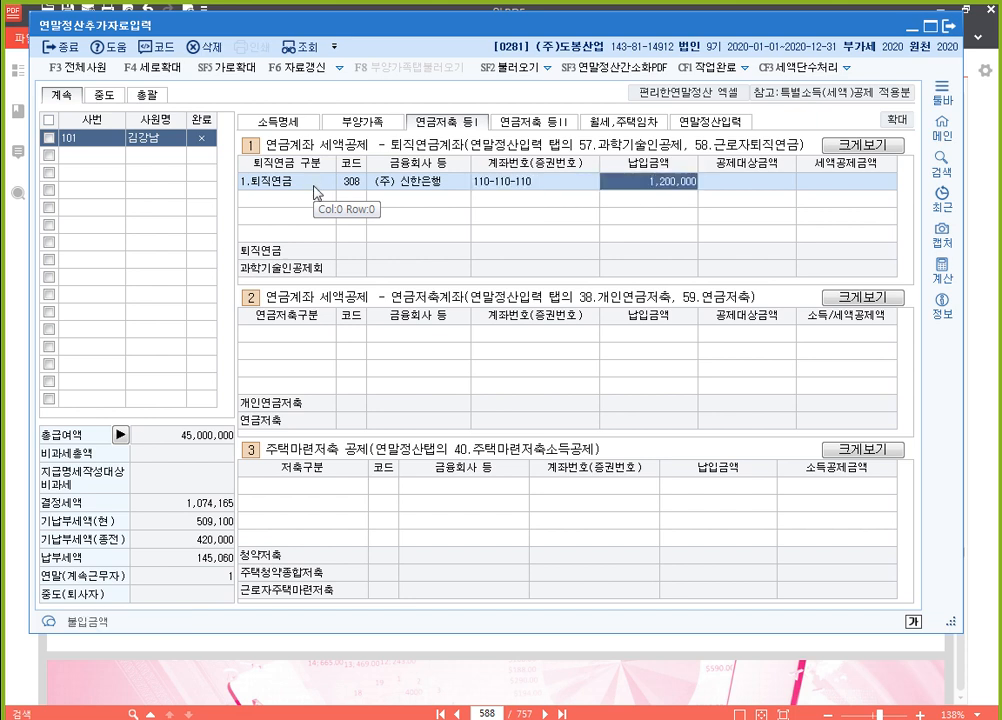
key("Return")
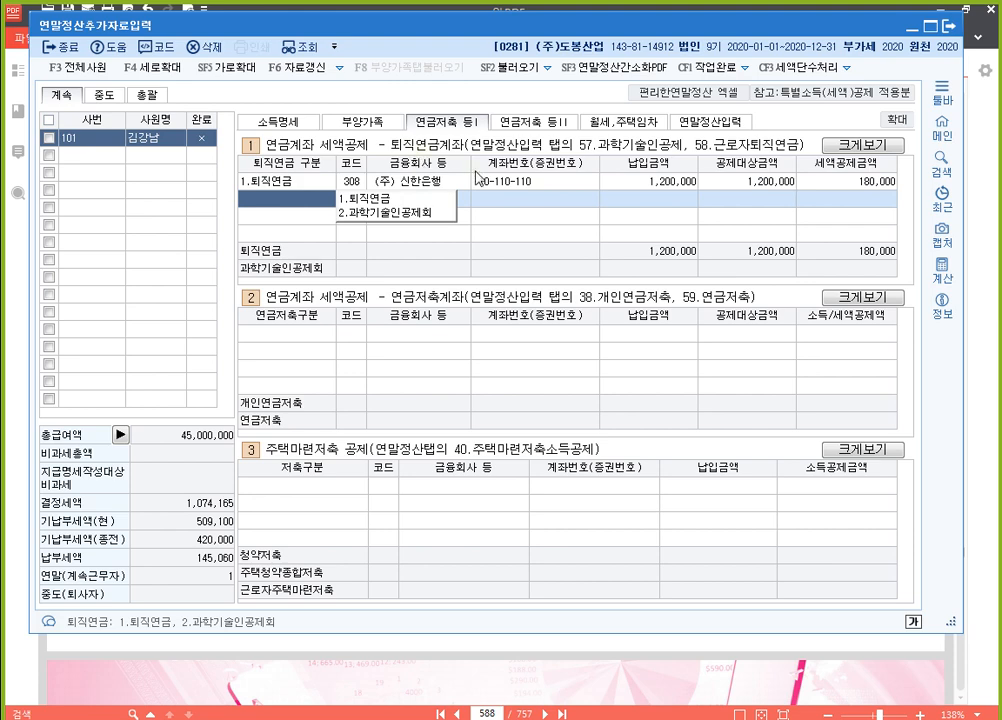
left_click(710, 121)
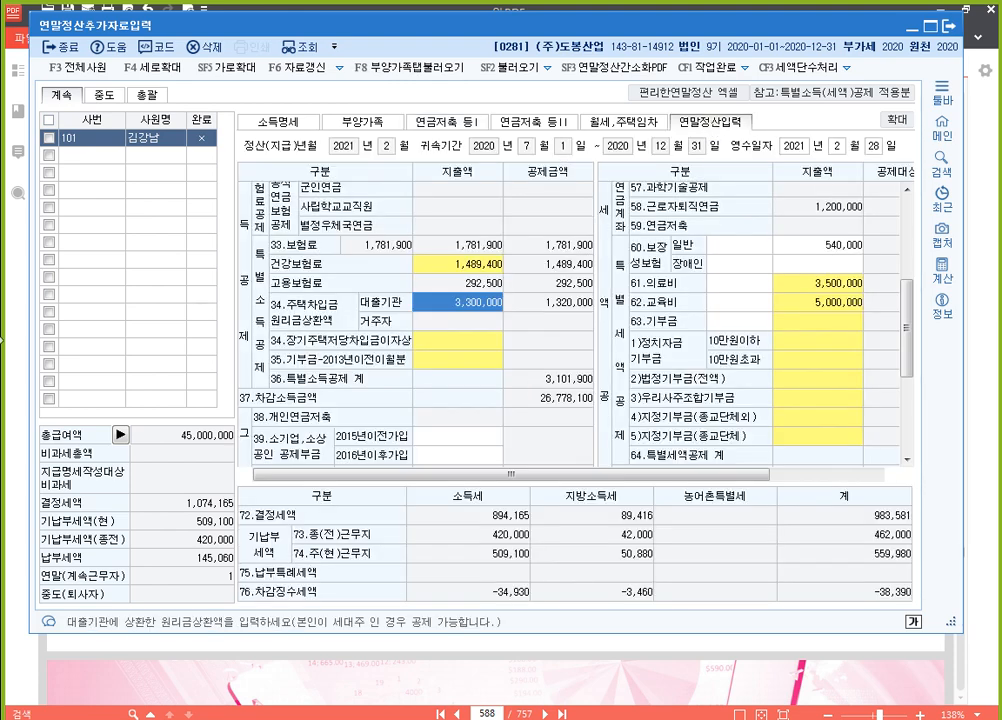
Switch to 알PDF and go to page 598 to view the deduction table of exercise [2]
key("alt+Tab")
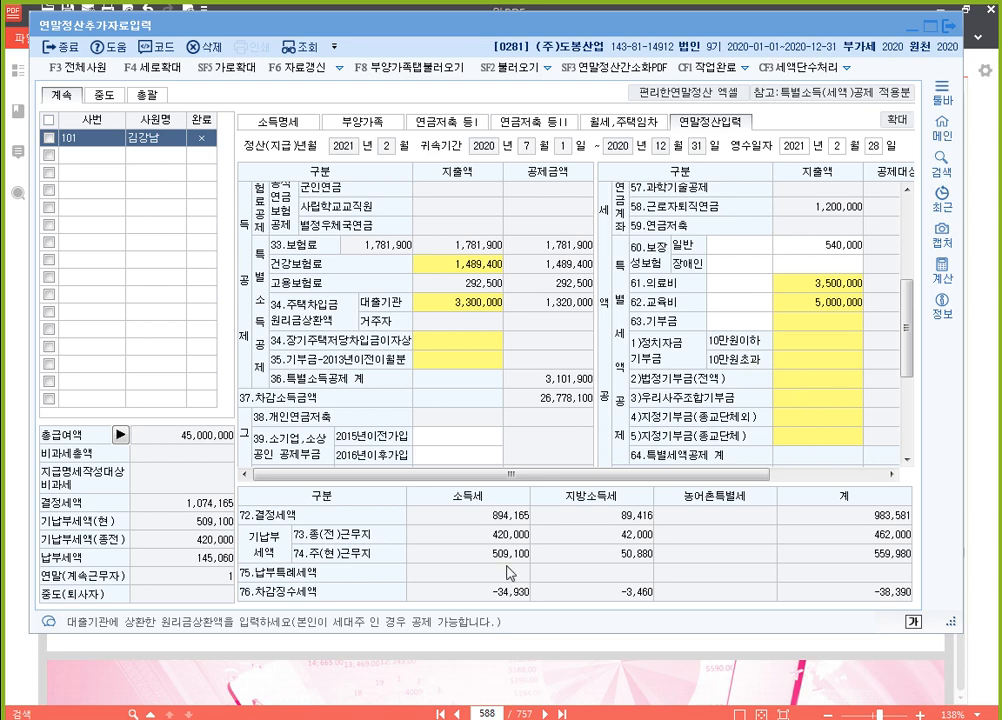
left_click(489, 714)
double_click(489, 714)
type("598")
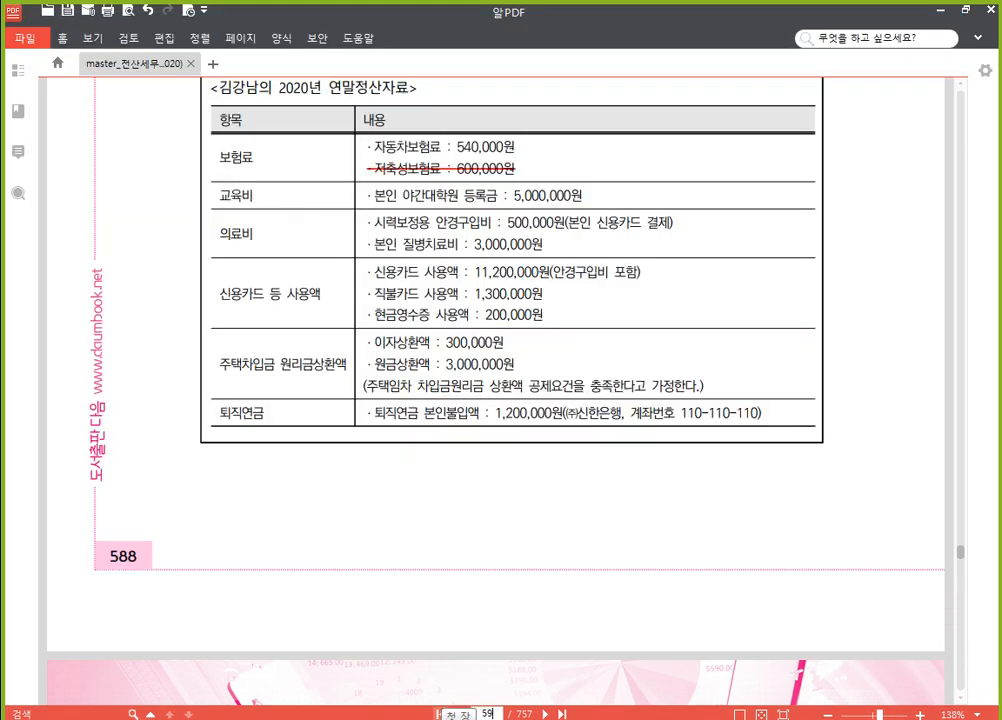
key("Return")
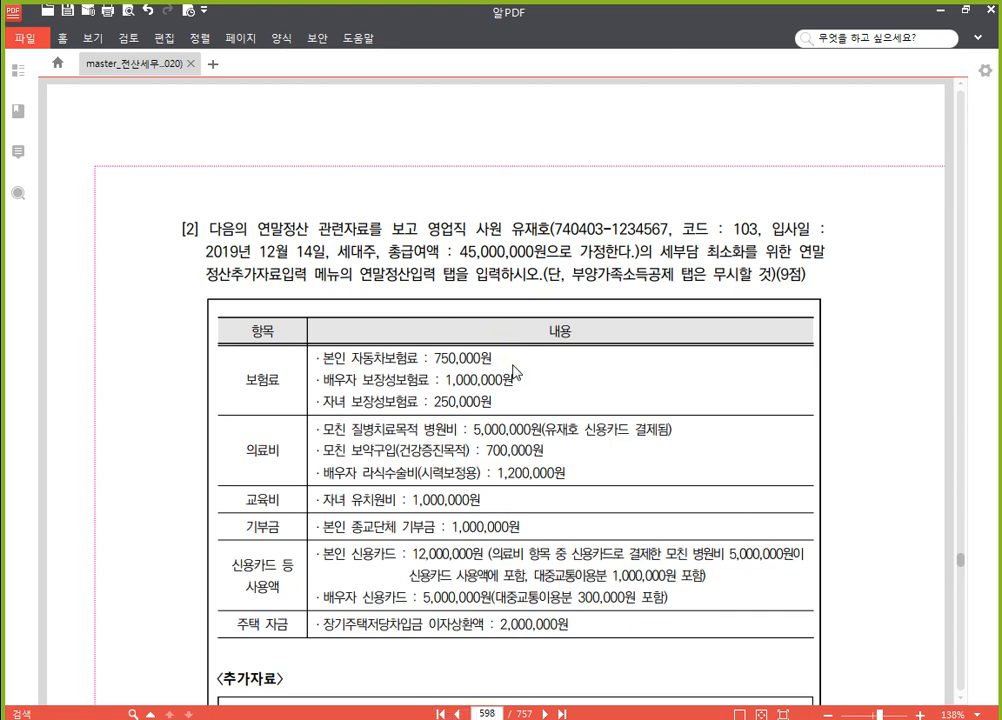
scroll(500, 408, "down", 2)
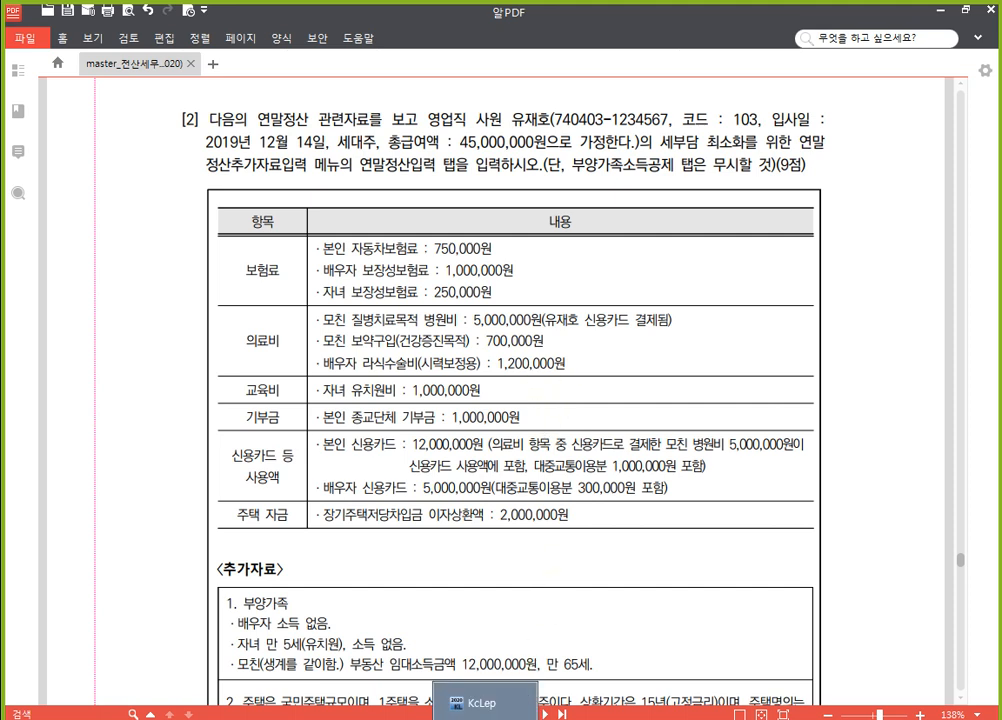
Switch to the KcLep main window and change the working company to 0282 (주)팔영산업
left_click(519, 700)
left_click(929, 178)
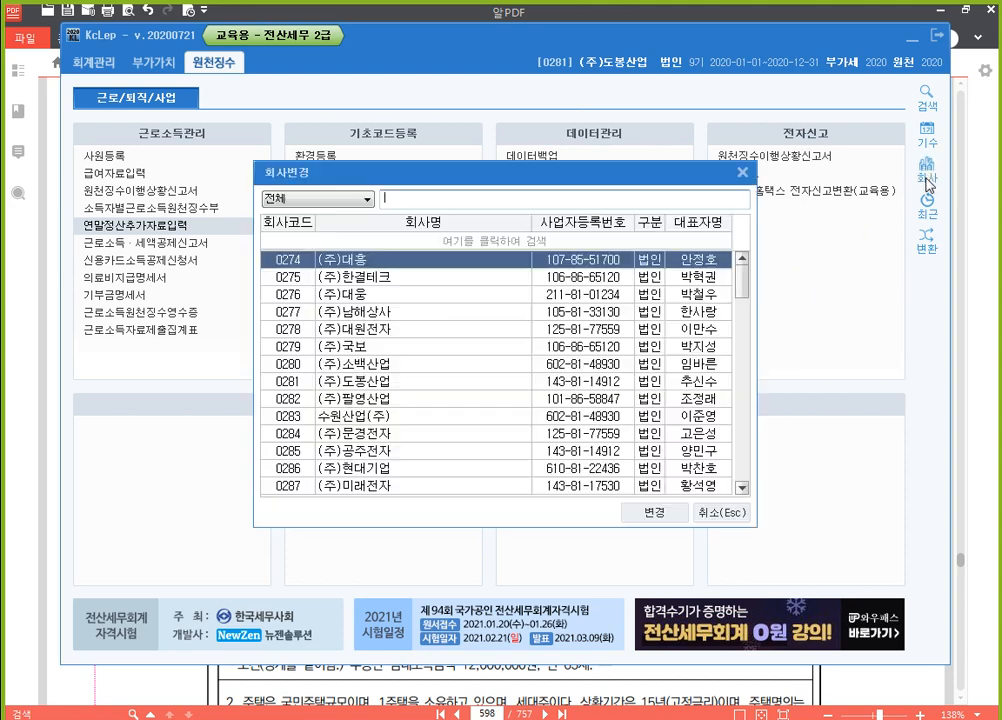
type("282")
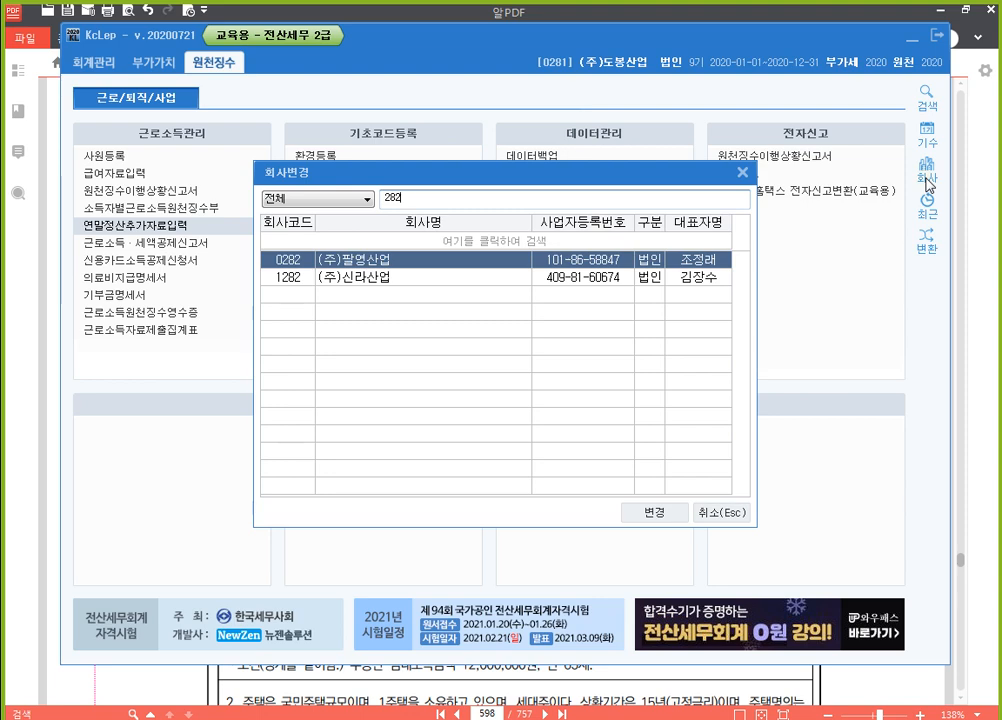
key("Return")
key("Return")
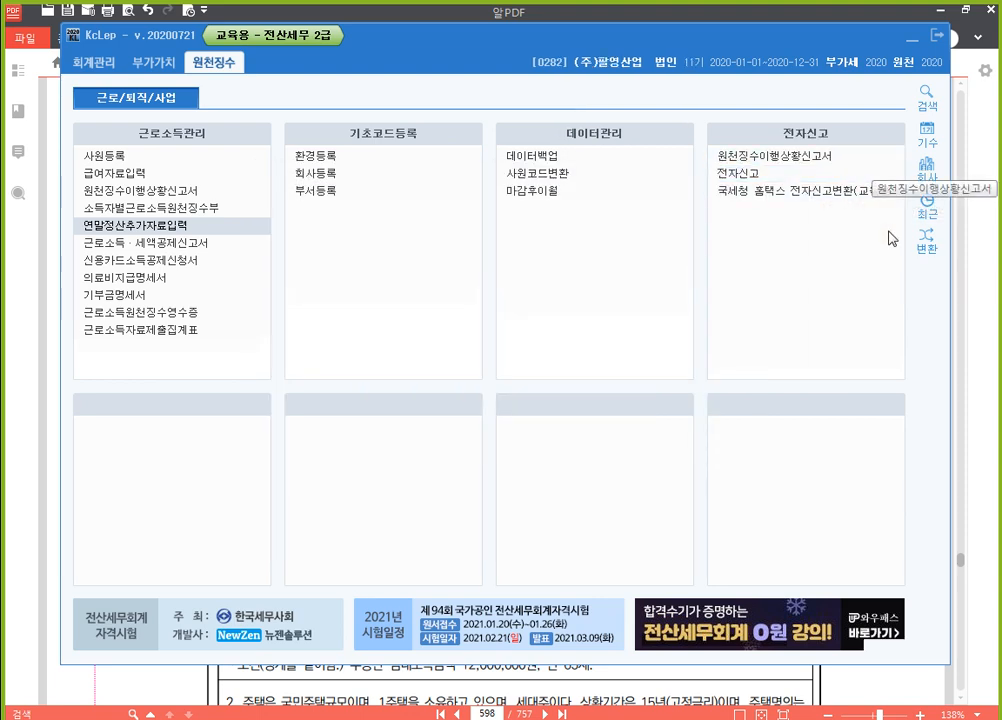
Return to 알PDF and read the exercise's deduction items together with its 추가자료 on dependants and housing
left_click(997, 404)
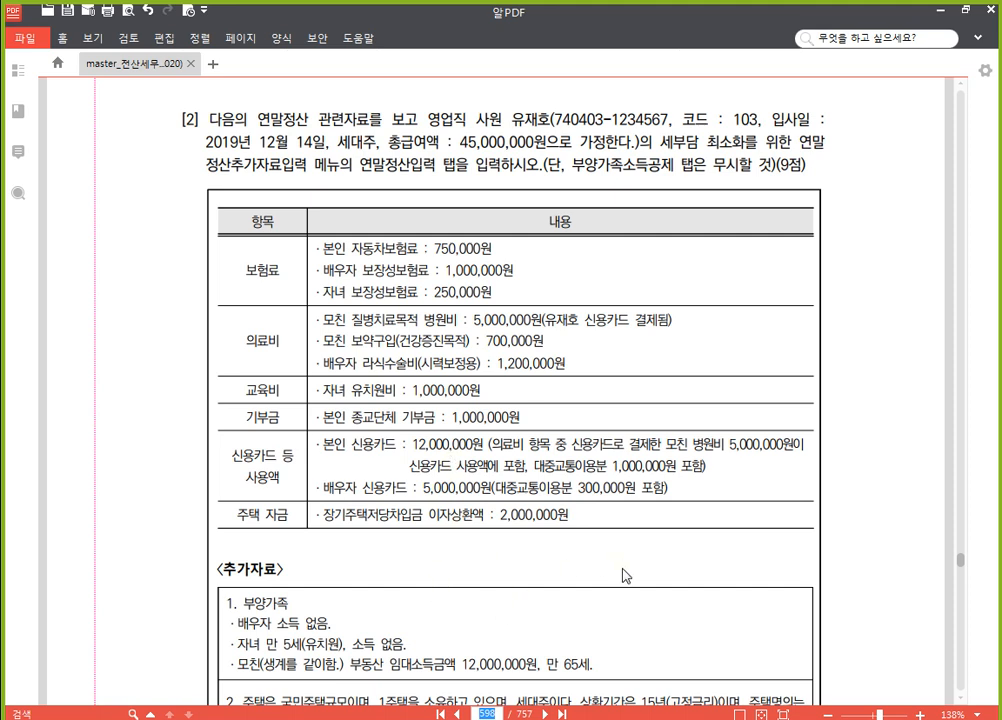
key("alt+Tab")
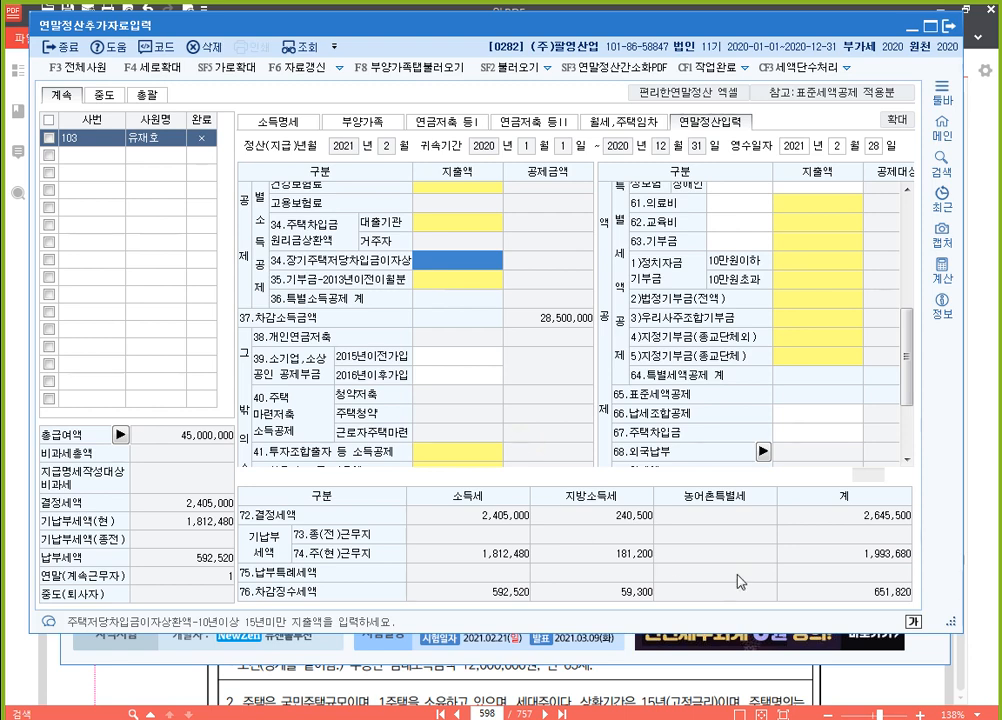
key("alt+Tab")
scroll(510, 509, "down", 2)
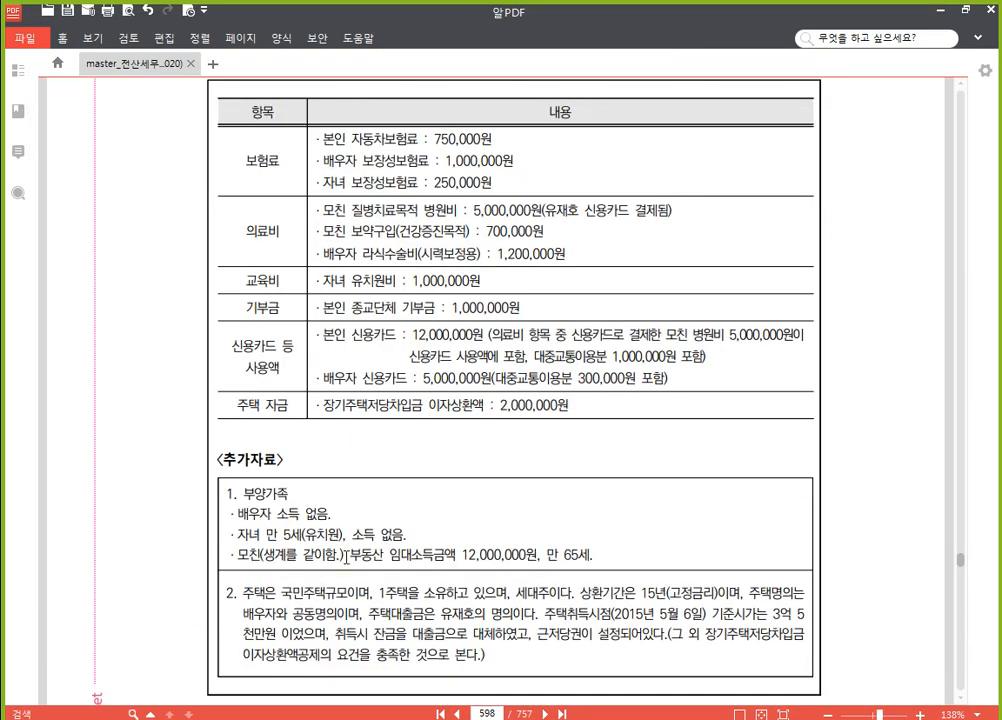
scroll(403, 700, "down", 2)
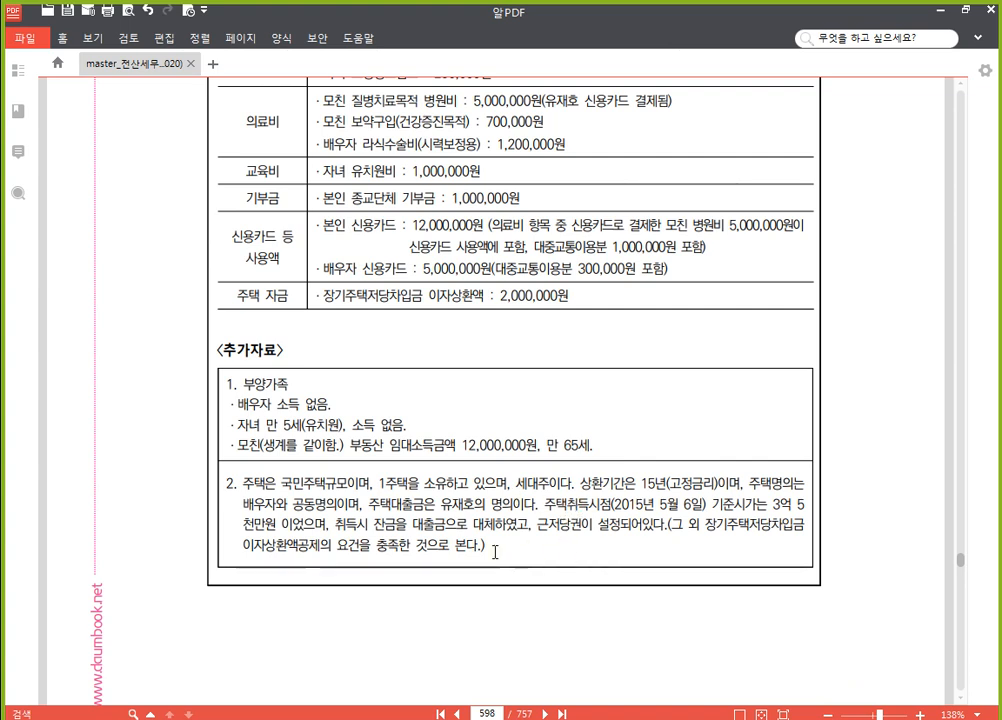
scroll(575, 515, "up", 4)
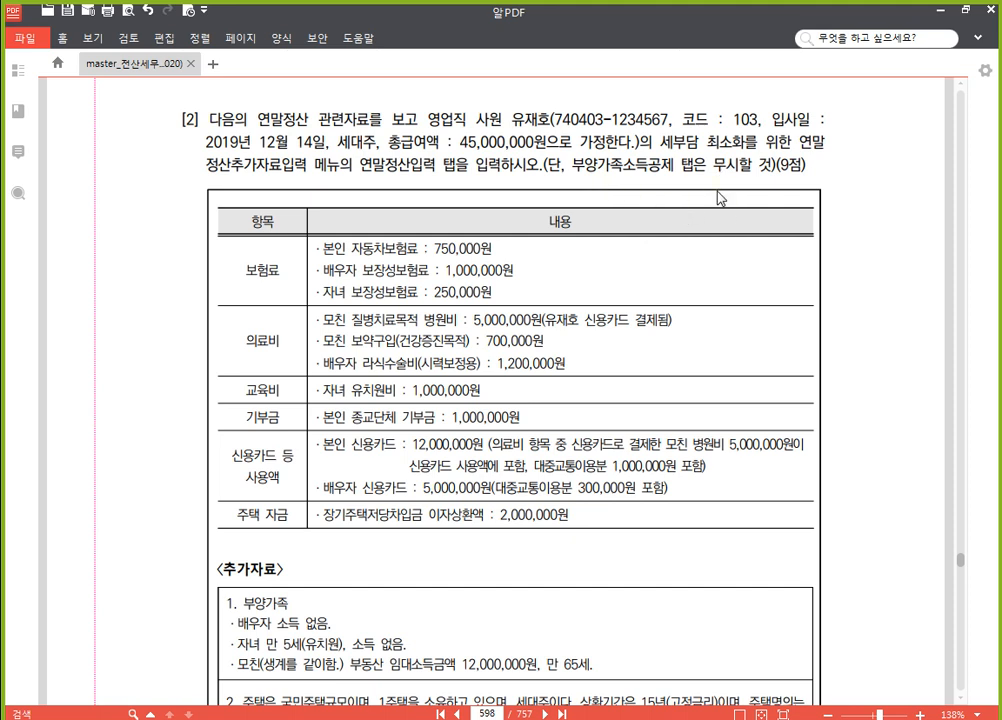
scroll(628, 212, "down", 2)
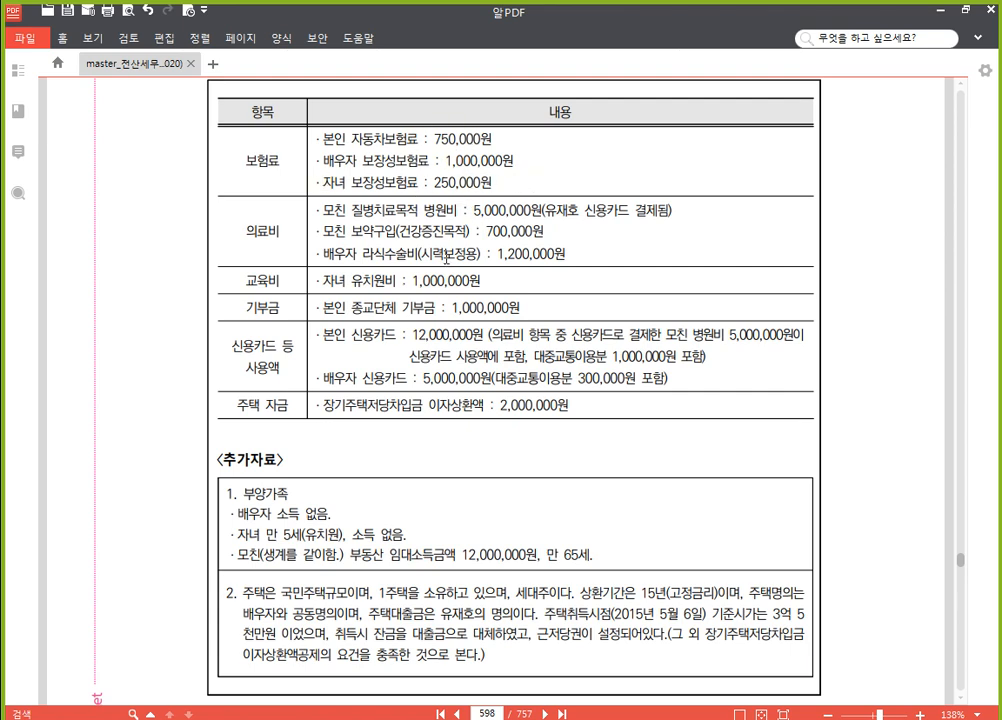
Switch to KcLep, enter 2,000,000 as the spending for 일반 보장성보험 (item 60), and return to the exercise PDF
key("alt+Tab")
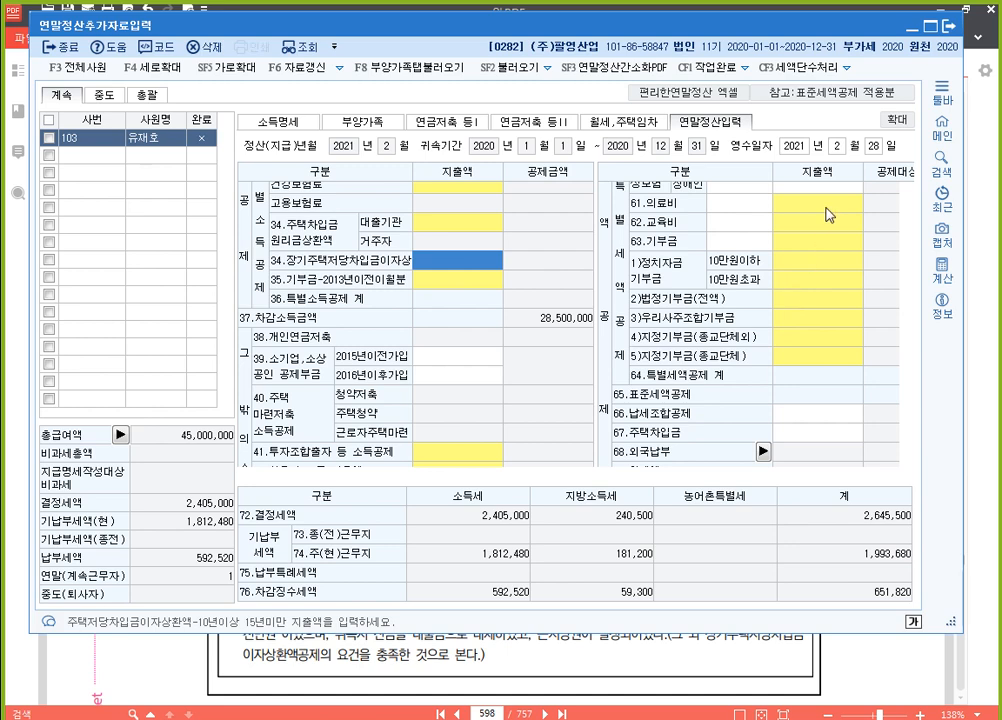
left_click(827, 208)
scroll(827, 208, "up", 2)
left_click(808, 271)
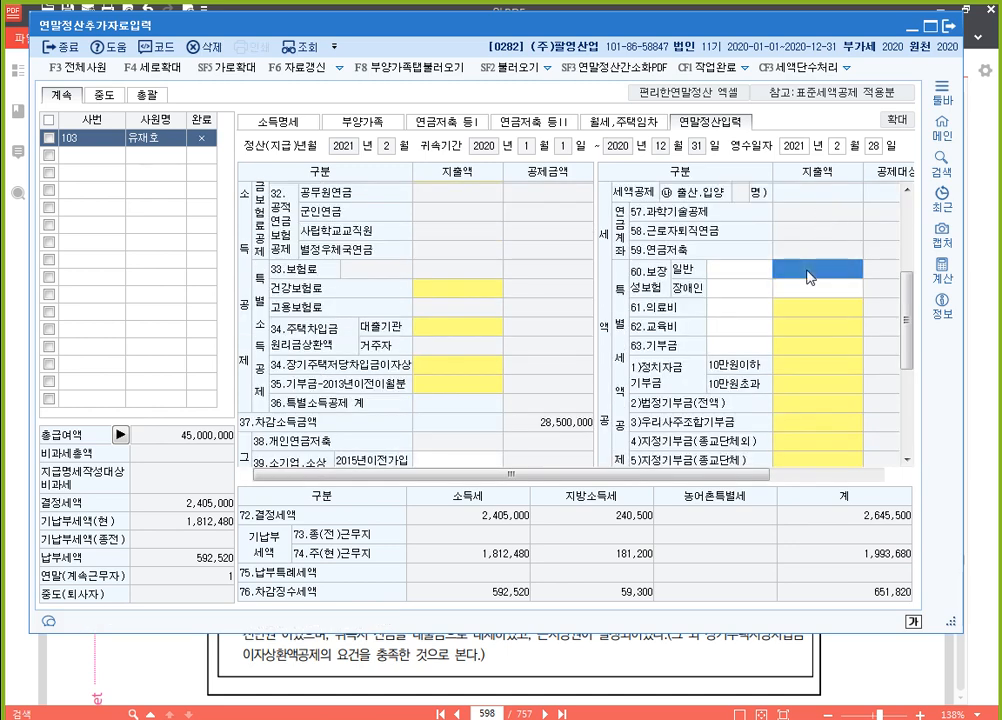
type("2000000")
key("Return")
left_click(883, 661)
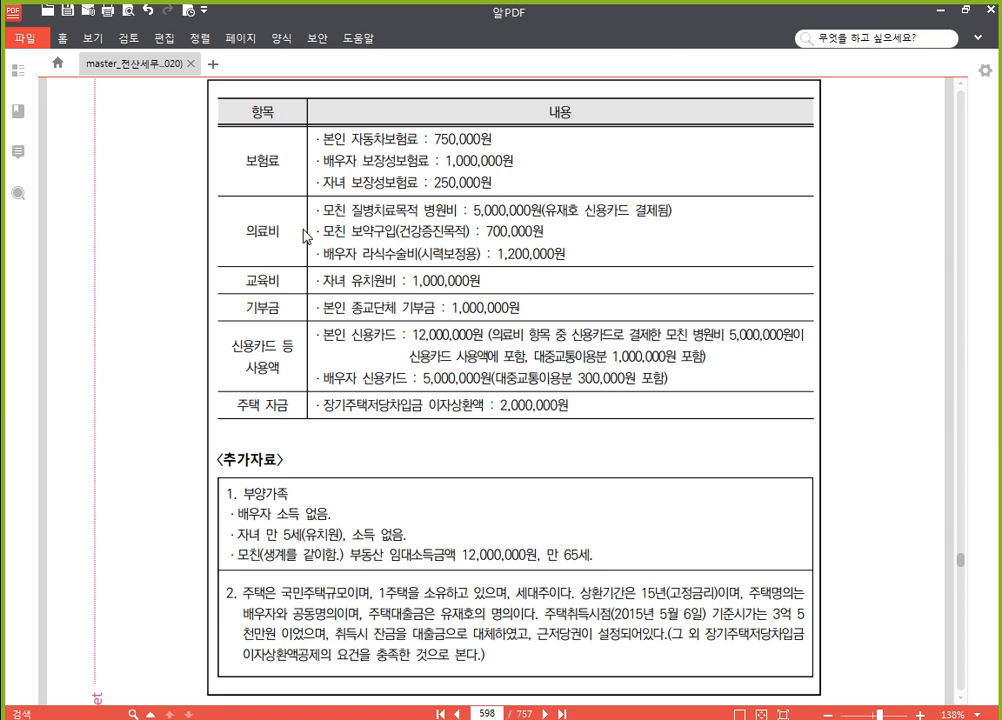
Strike through the 모친 보약구입(건강증진목적) 700,000원 line in the 의료비 row of the exercise table
left_click_drag(314, 232, 541, 243)
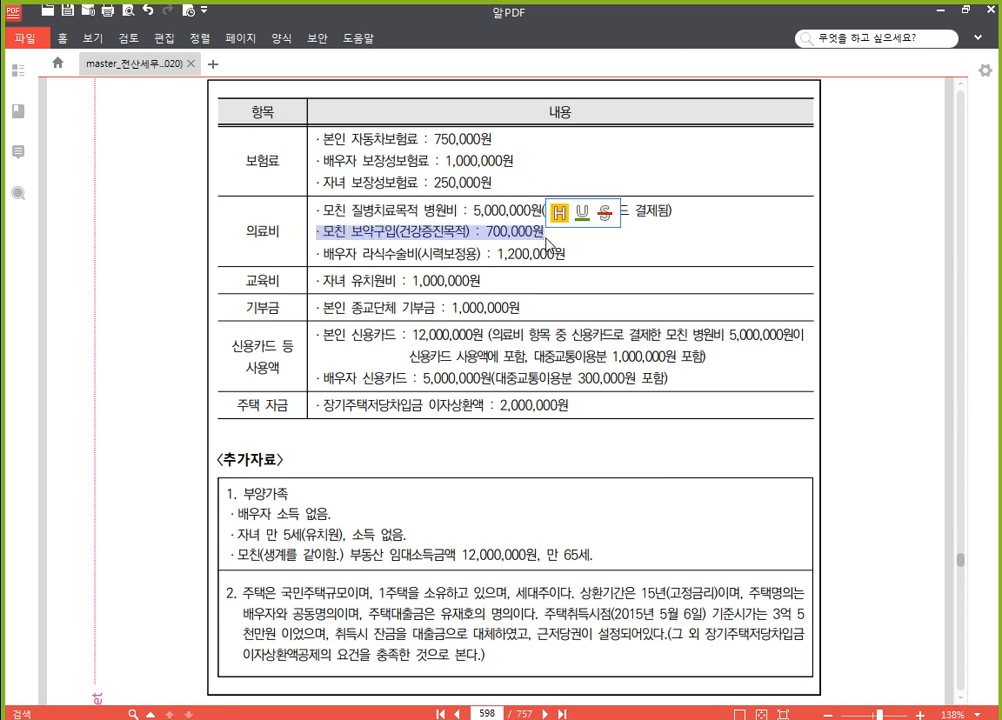
left_click(604, 213)
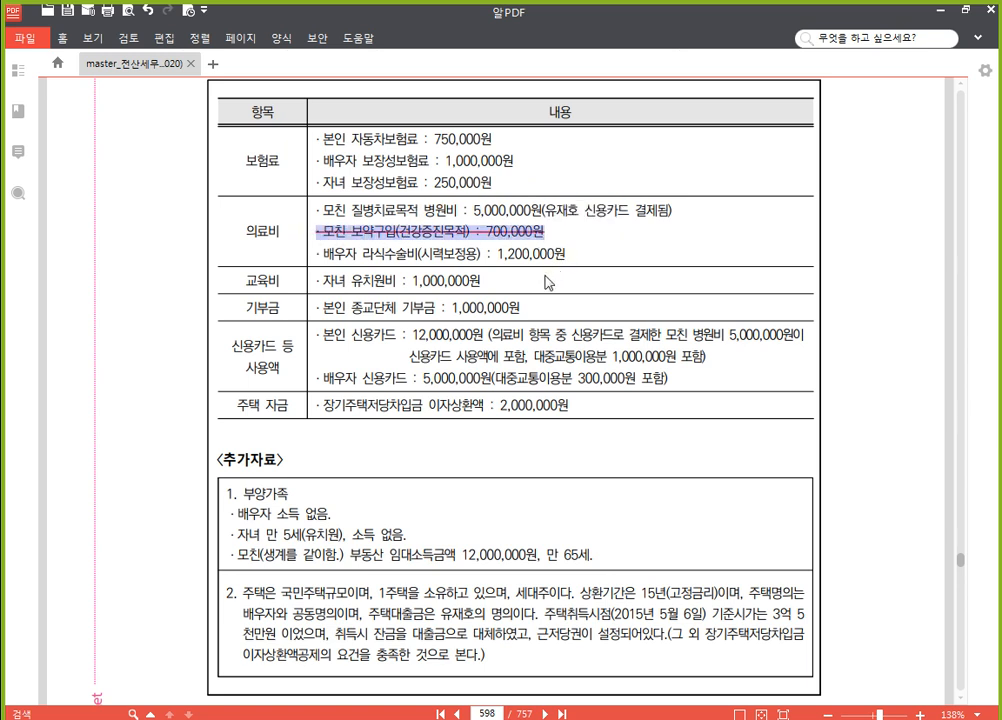
left_click(563, 260)
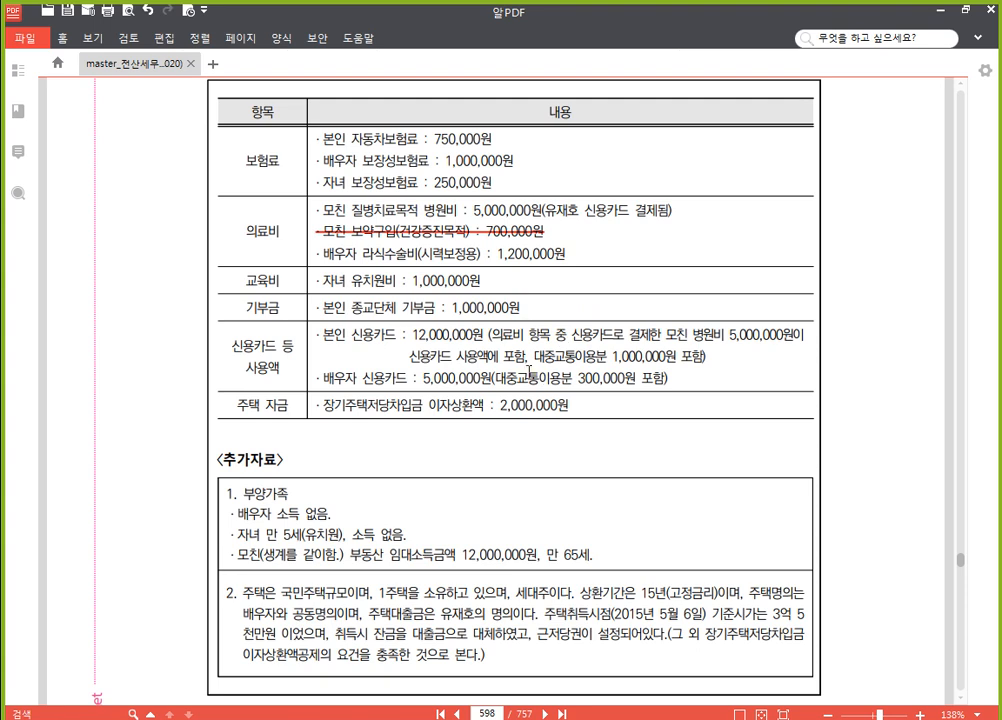
Switch to KcLep and enter the 의료비 (item 61) spending: 5,000,000 for 본인,65세 이상자 and 1,200,000 for 그 밖의 공제대상자
mouse_move(565, 718)
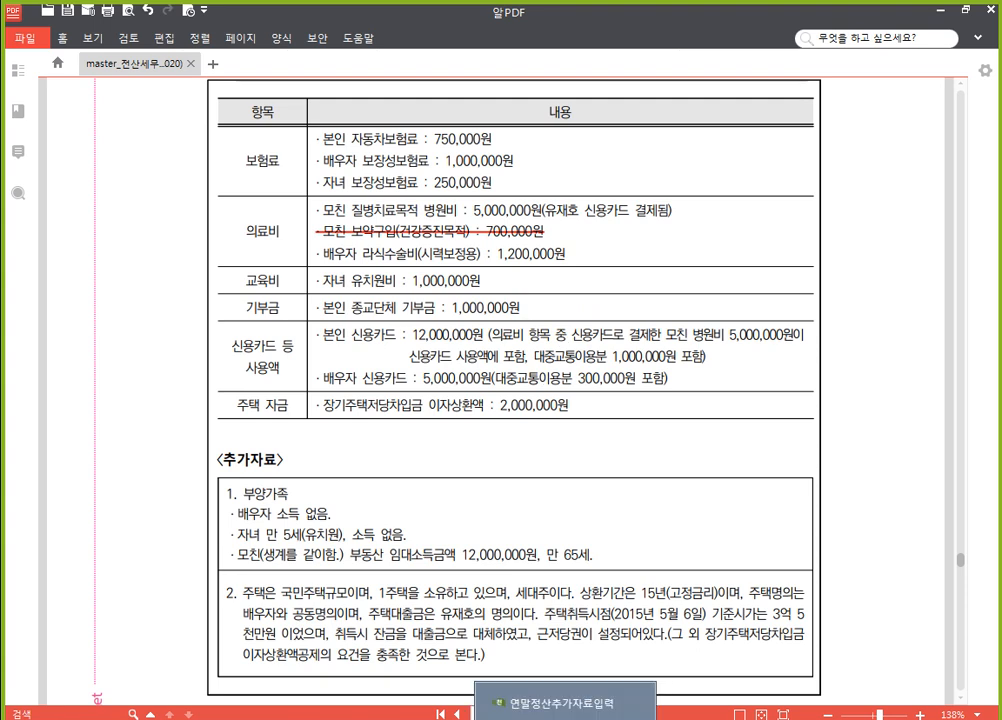
left_click(565, 703)
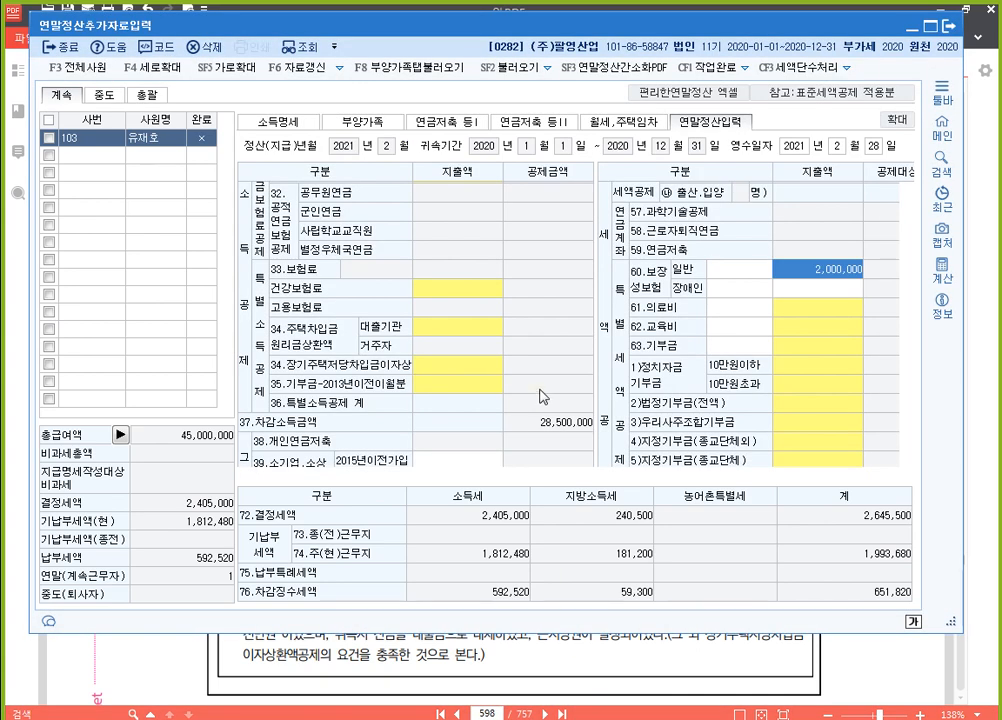
left_click(818, 308)
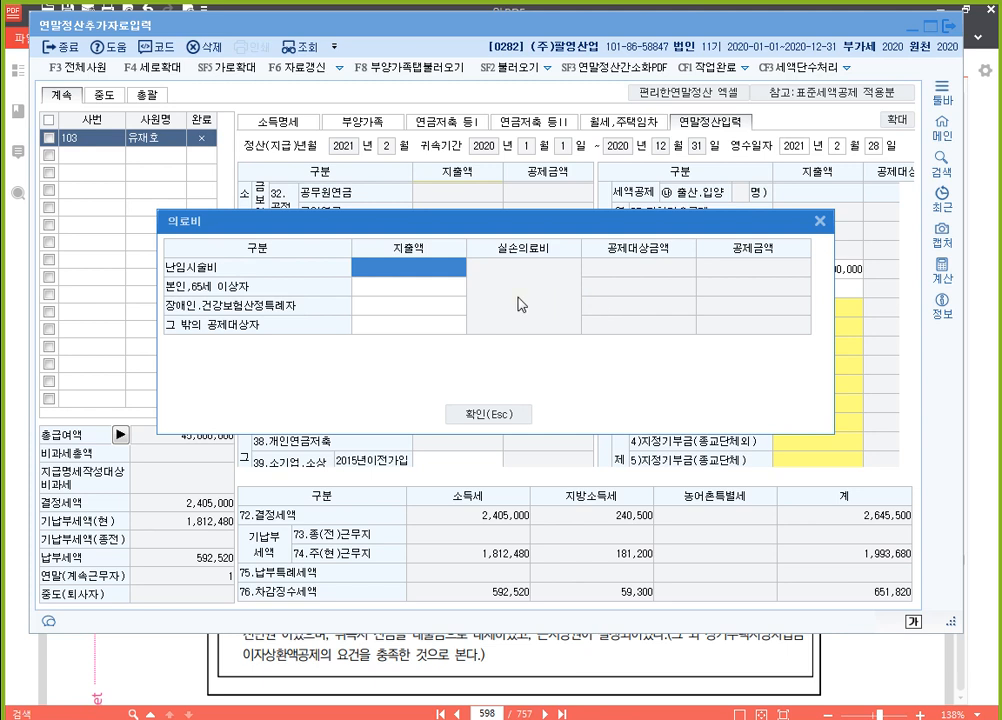
left_click(406, 292)
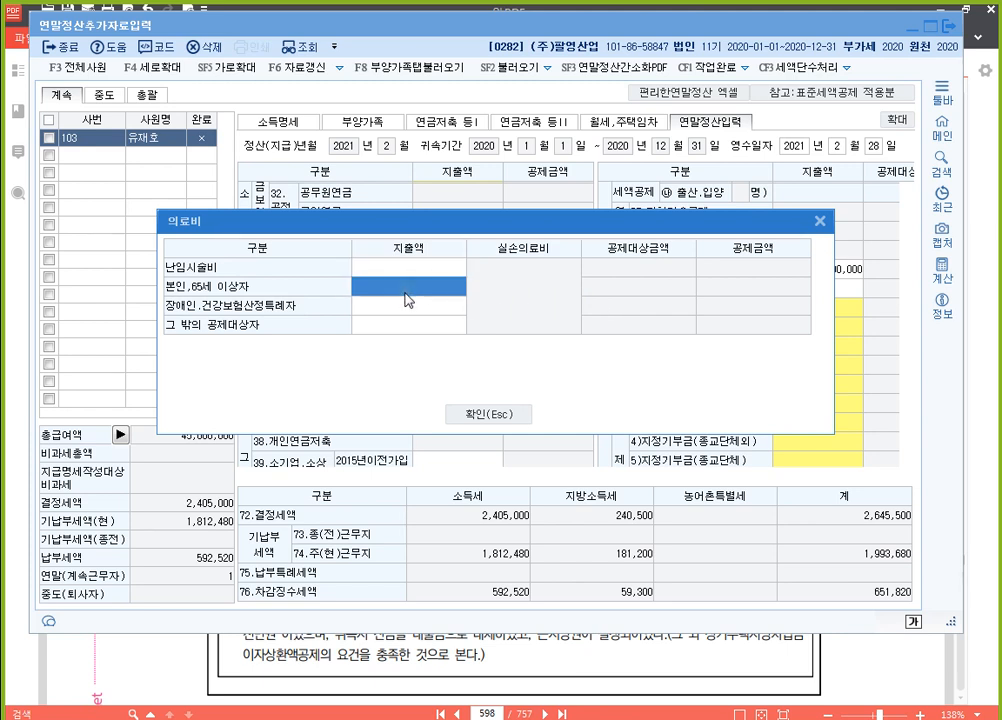
type("5000000")
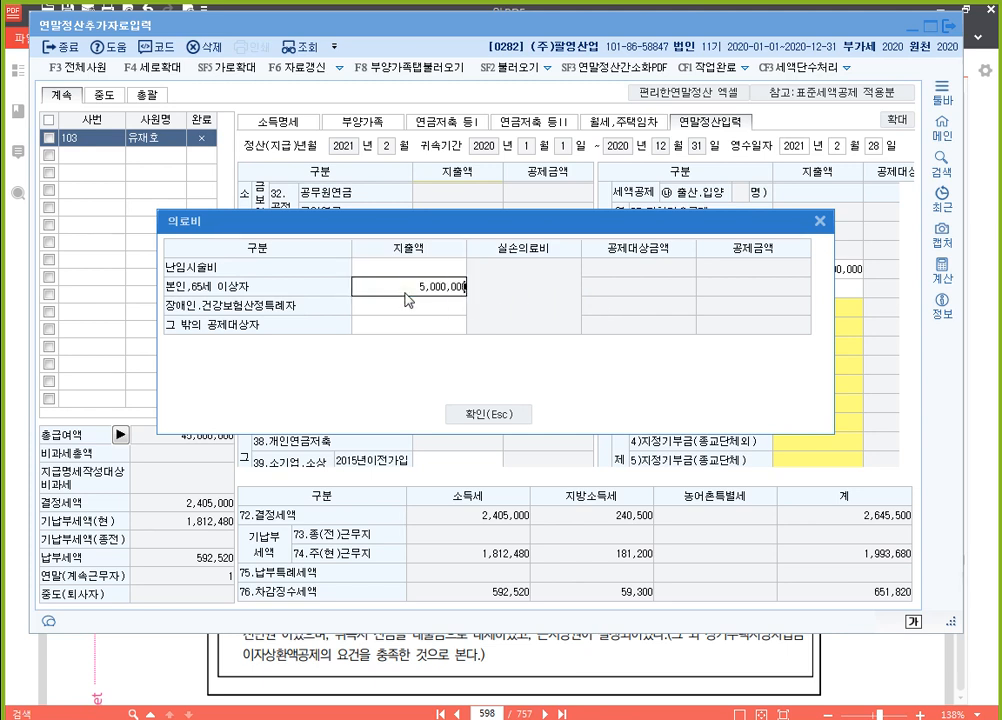
key("Return")
key("Return")
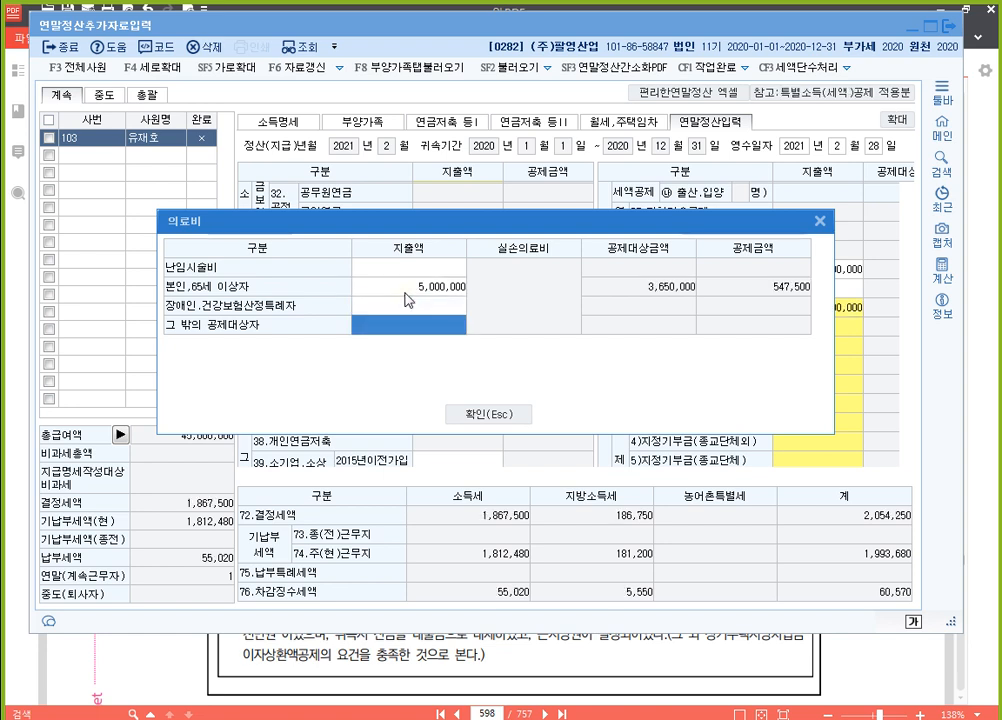
type("1,200")
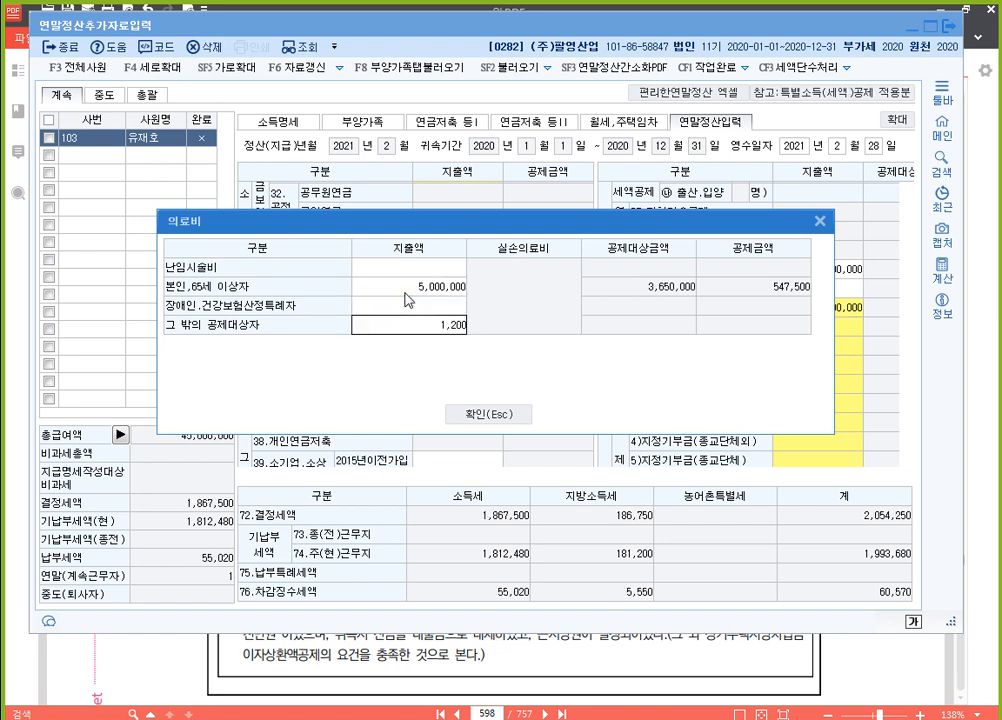
type(",000")
key("Return")
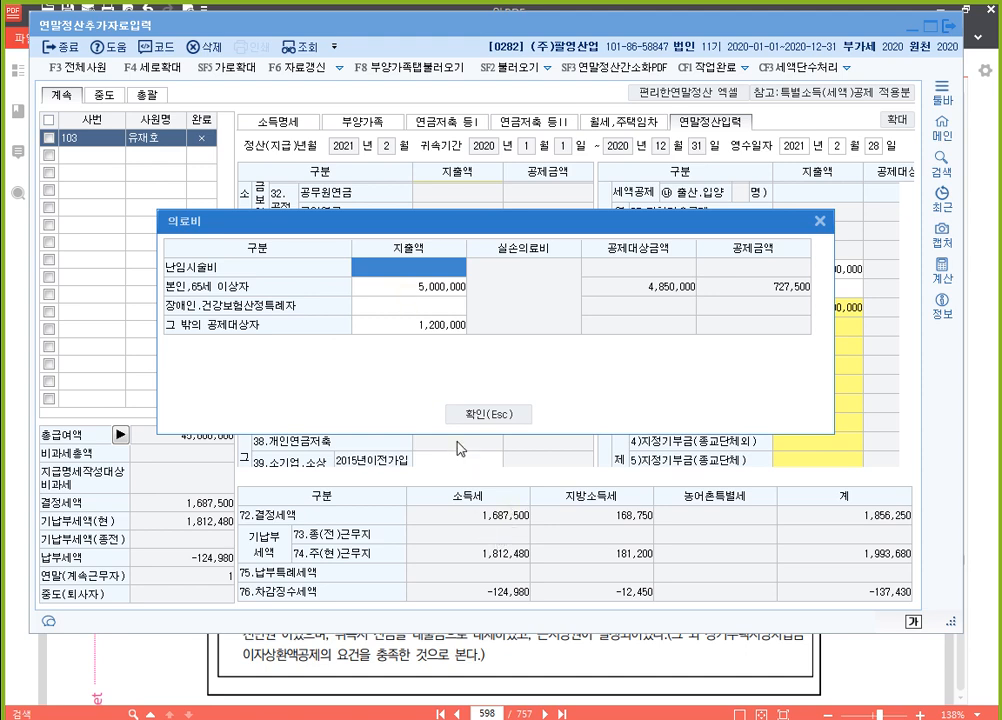
left_click(498, 418)
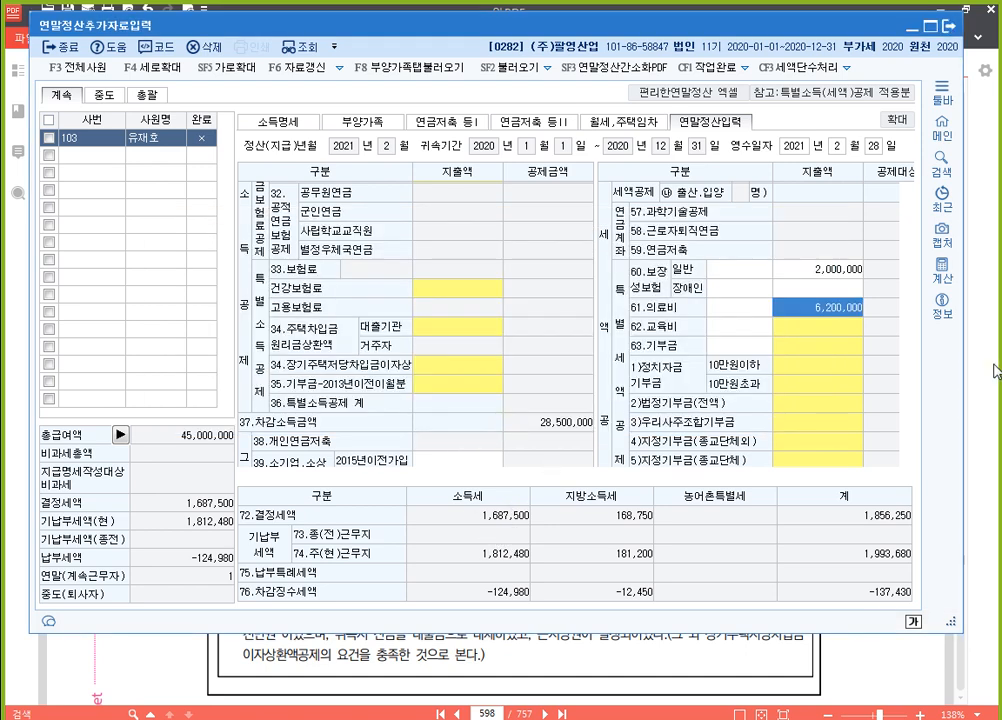
Check the 교육비 row in the exercise PDF, then enter 1,000,000 for 취학전아동 under 교육비 (item 62) in KcLep
left_click(995, 378)
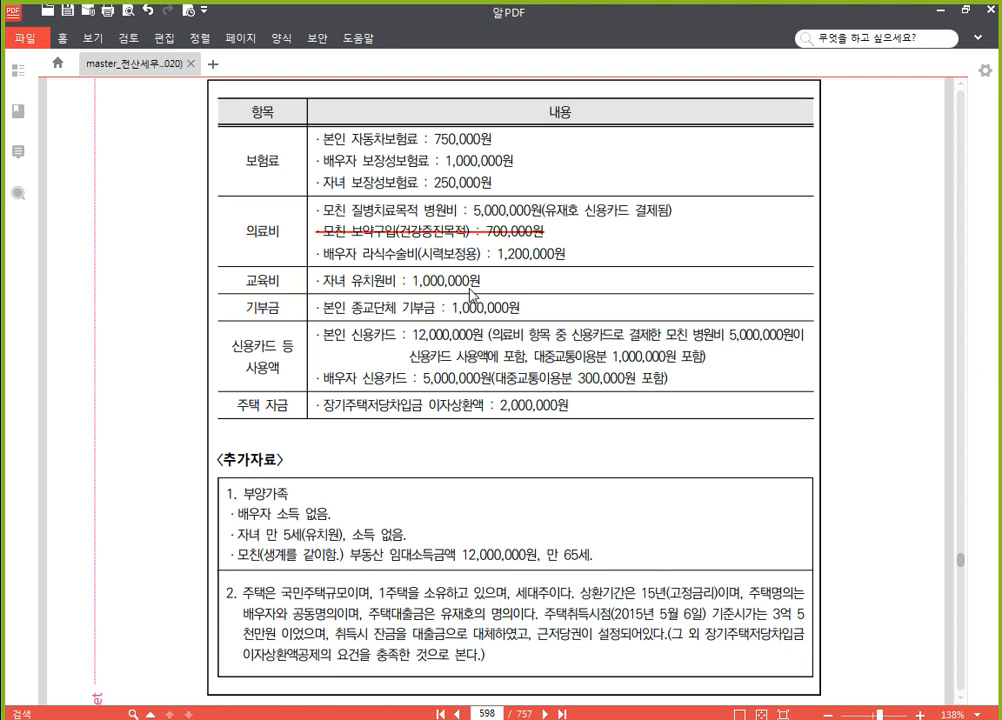
left_click(562, 718)
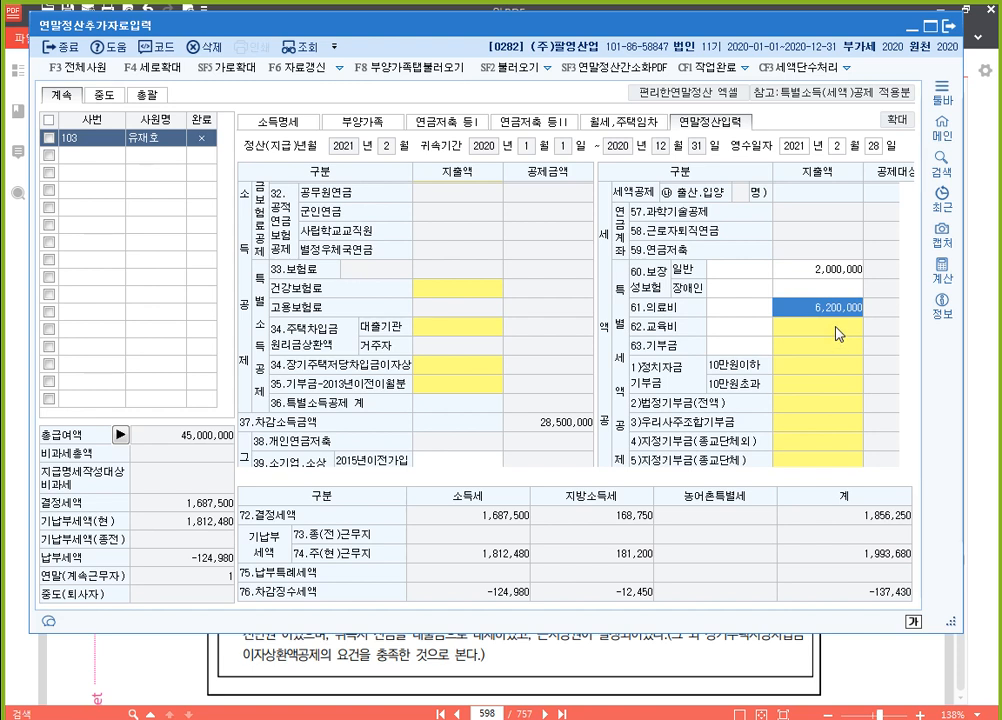
left_click(836, 328)
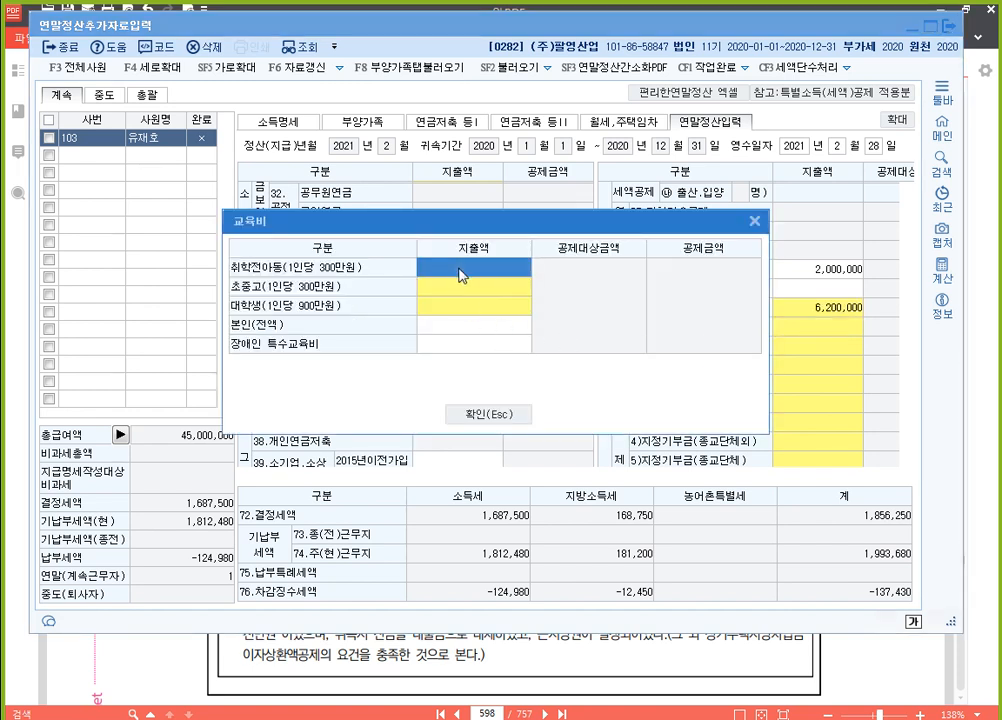
left_click(461, 273)
type("1000000")
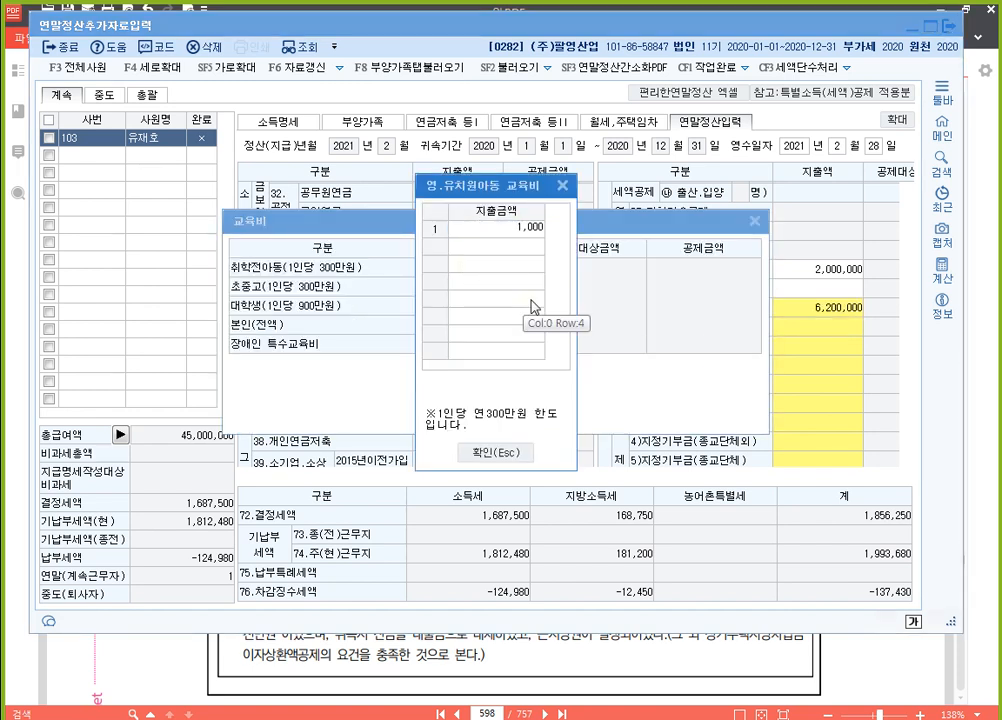
key("Return")
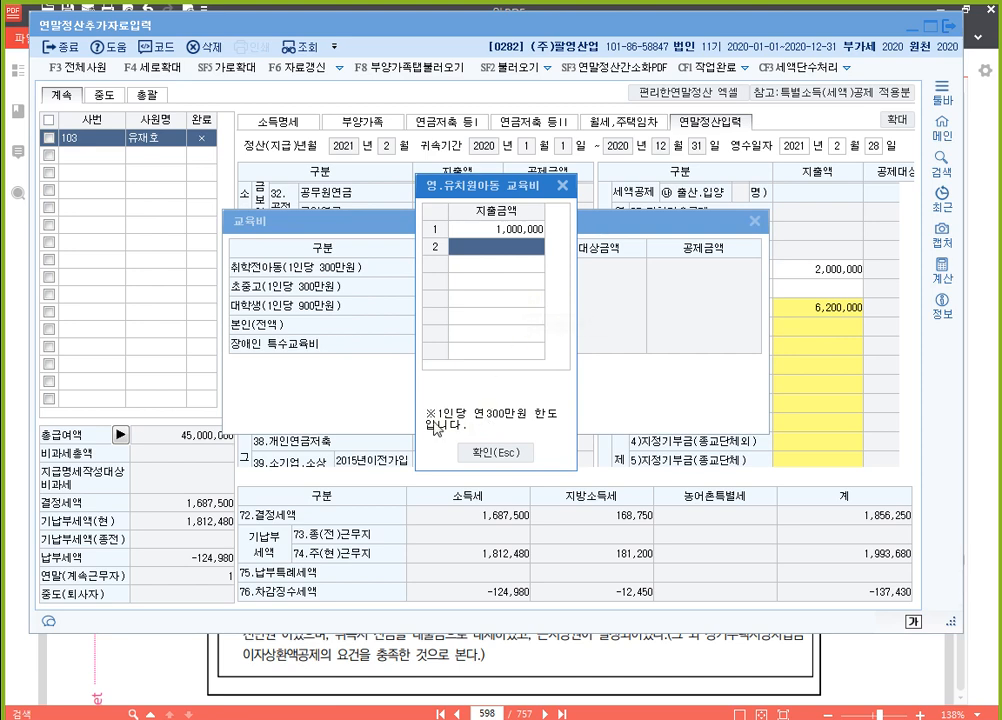
left_click(490, 452)
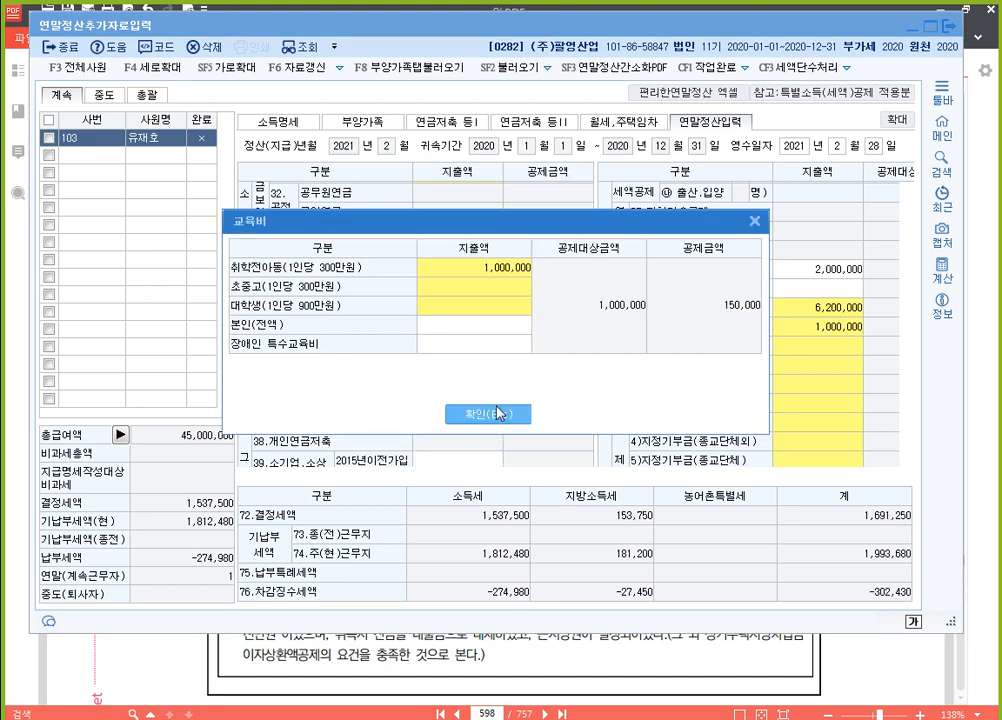
left_click(505, 418)
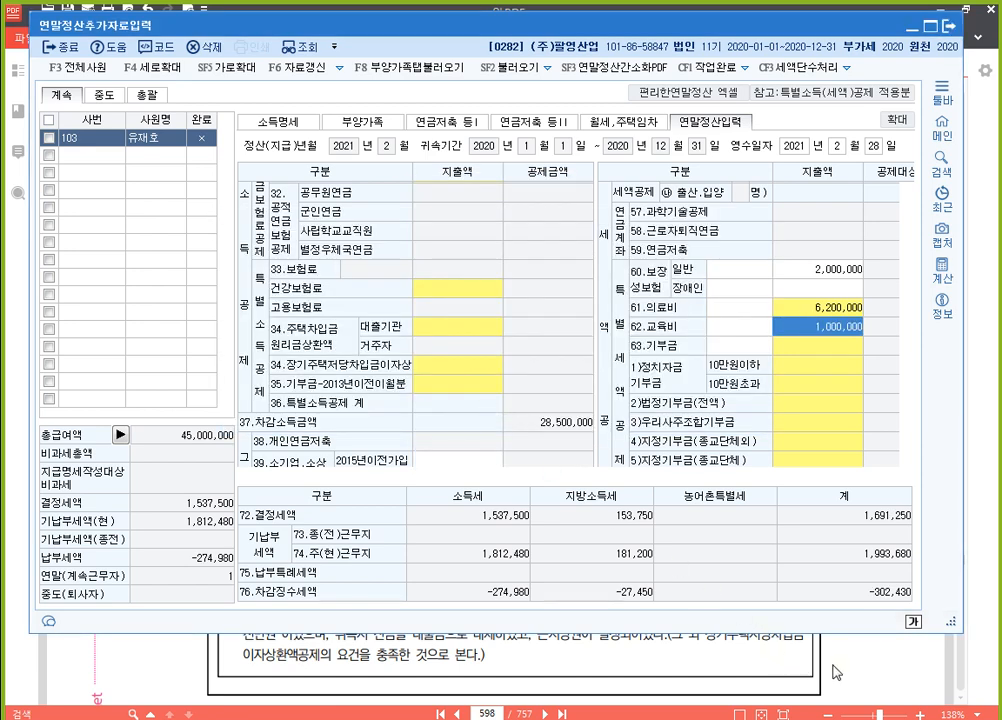
Check the 기부금 row in the exercise PDF and enter 1,000,000 as 종교단체 당해기부금 in KcLep
key("alt+Tab")
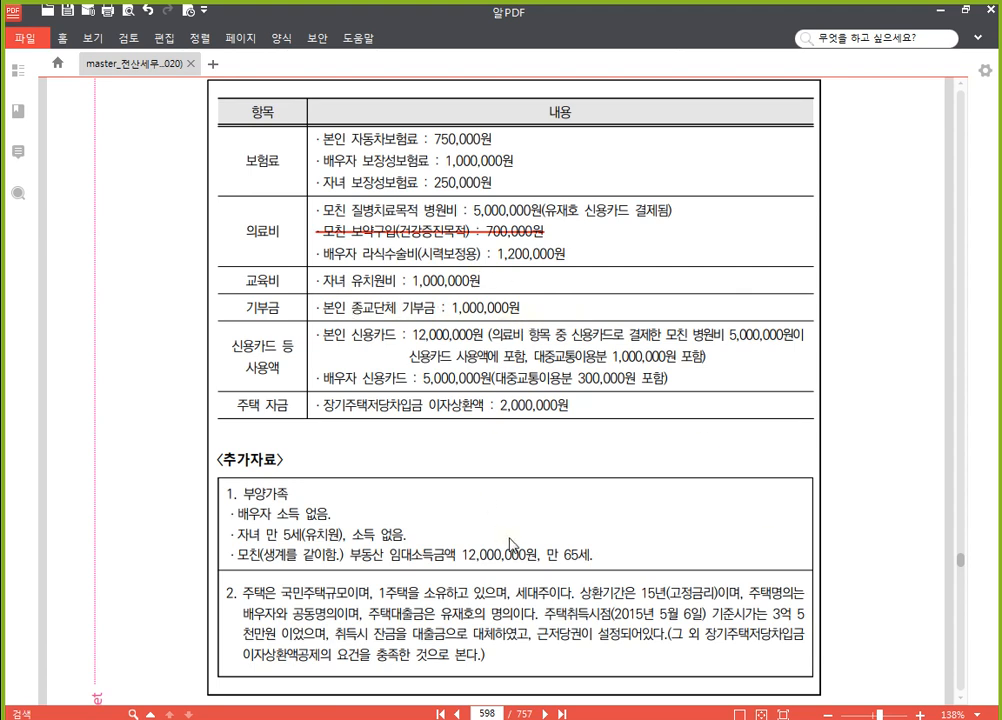
key("alt+Tab")
left_click(801, 413)
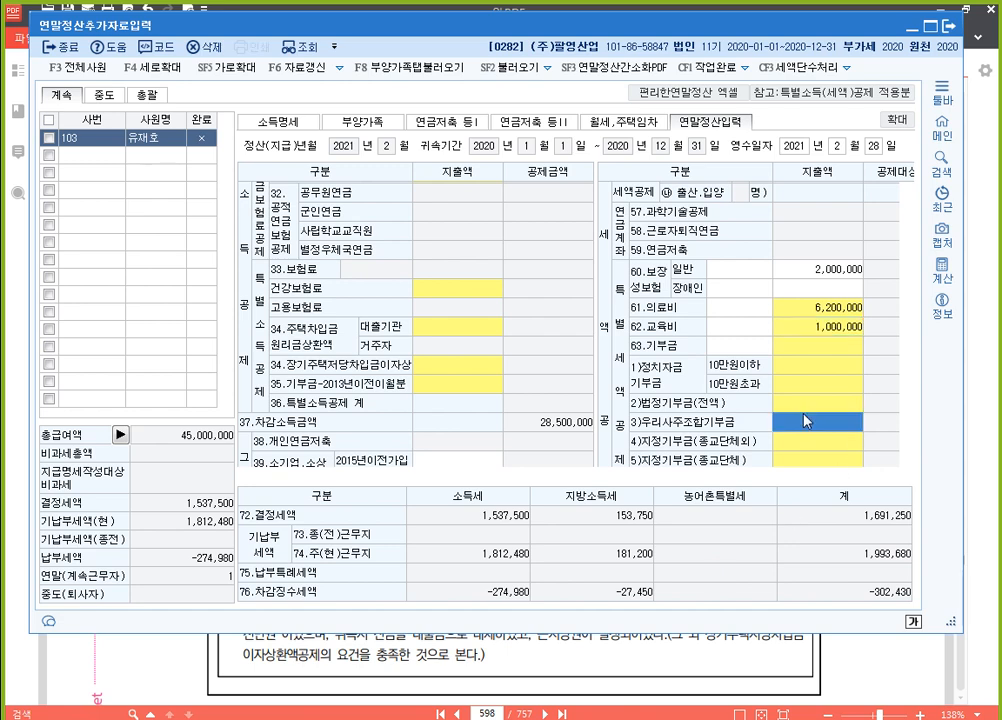
left_click(470, 566)
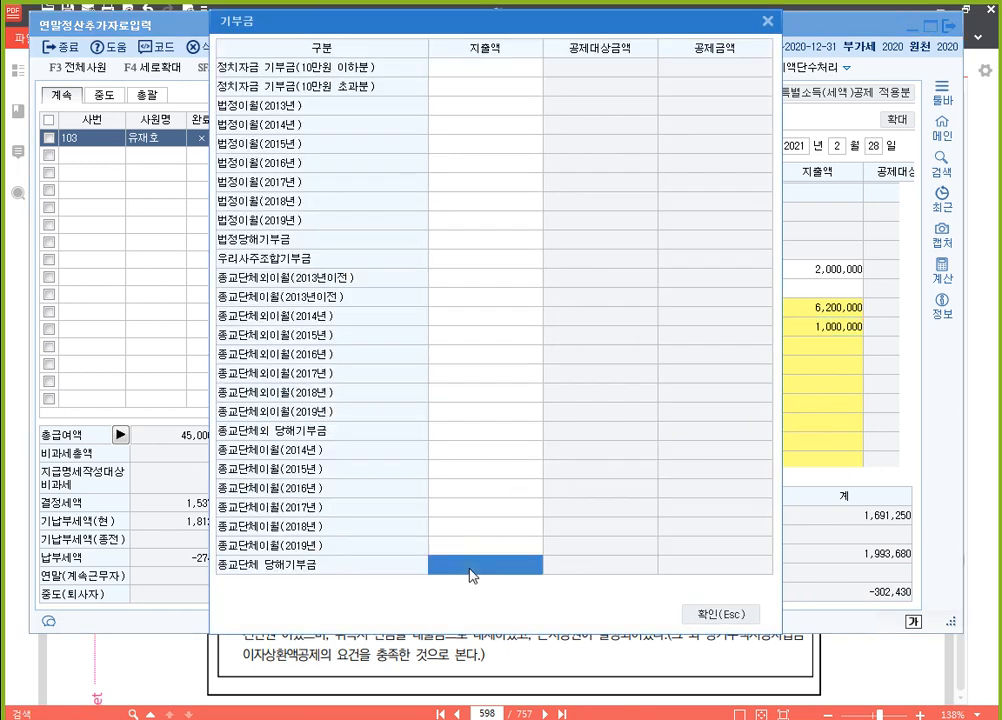
type("1000000")
key("Return")
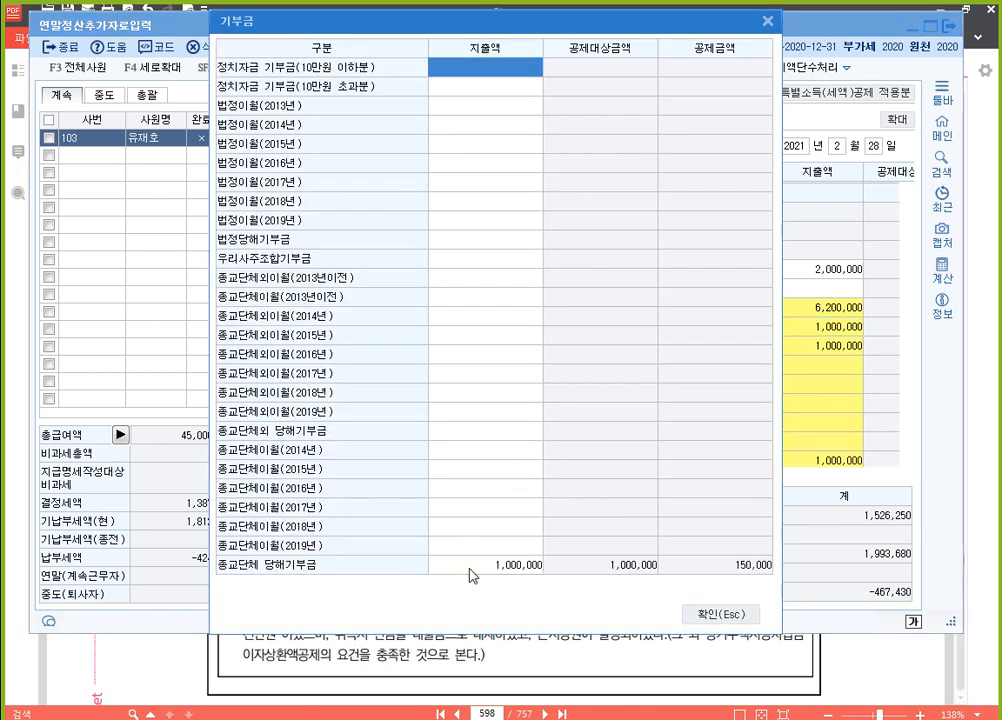
left_click(738, 617)
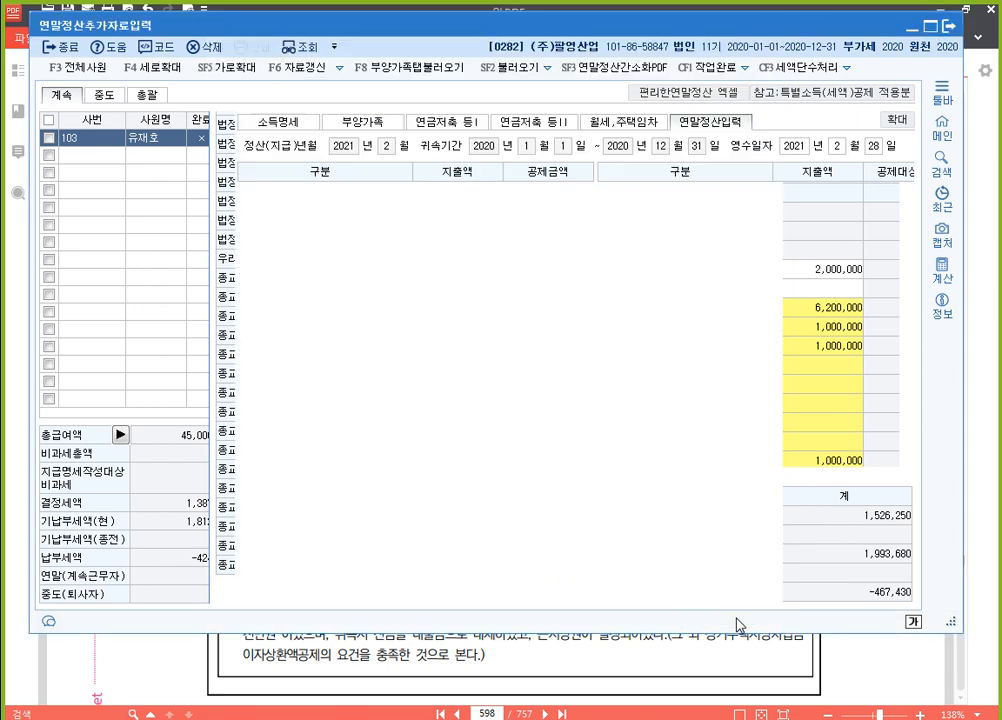
Check the card spending in the PDF, then enter 15,700,000 for 신용카드 and 1,300,000 for 대중교통이용분 under item 42 in KcLep
left_click(878, 664)
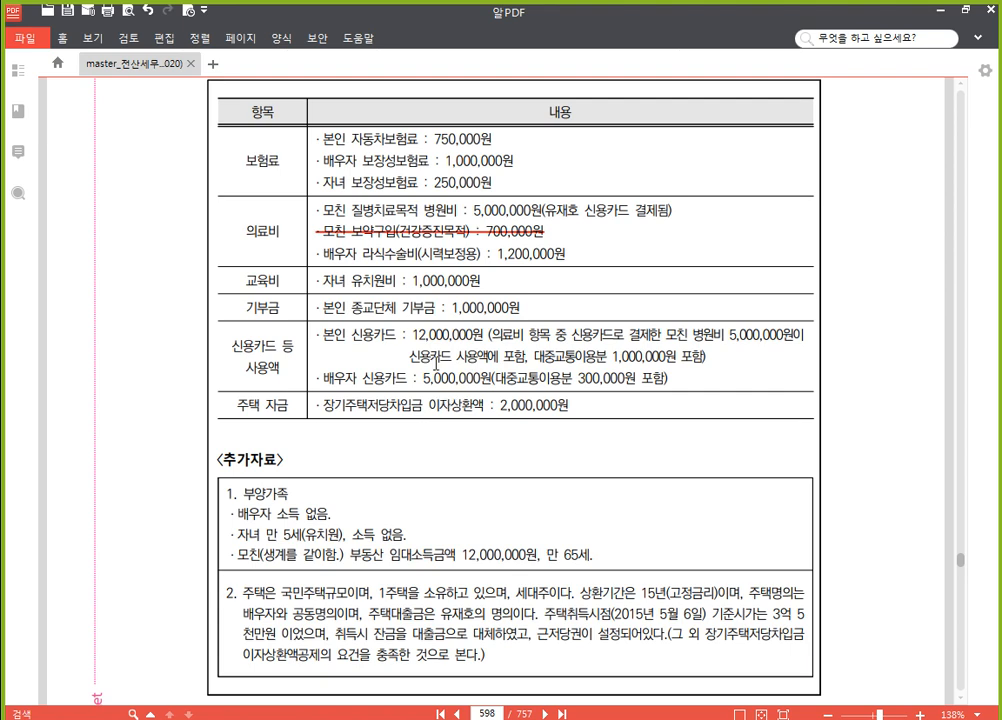
key("alt+Tab")
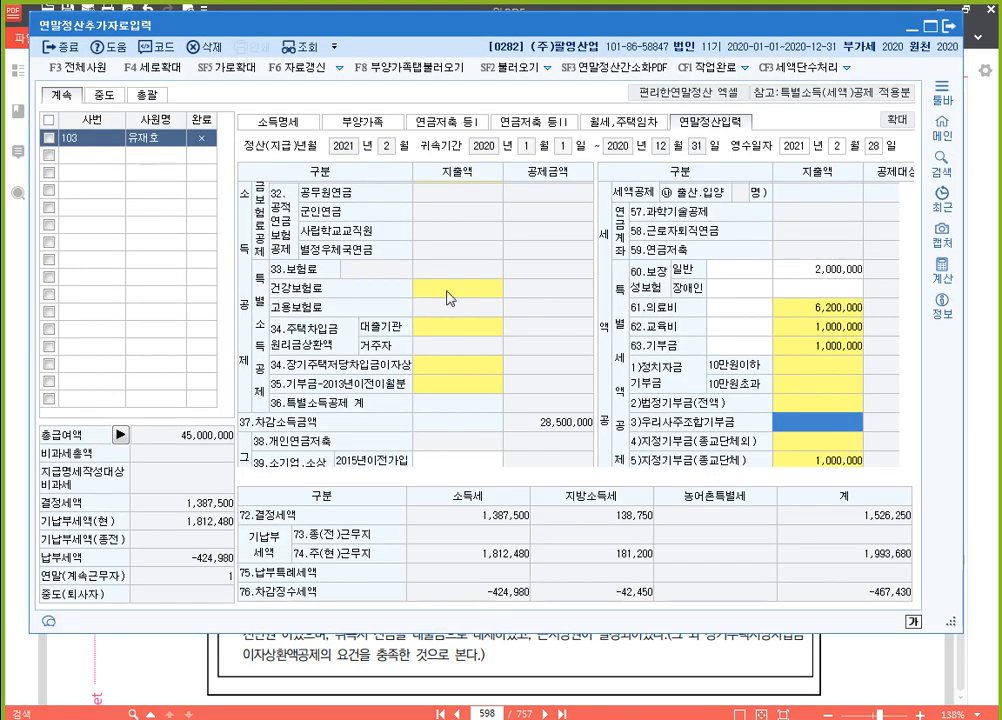
scroll(467, 394, "down", 4)
double_click(469, 350)
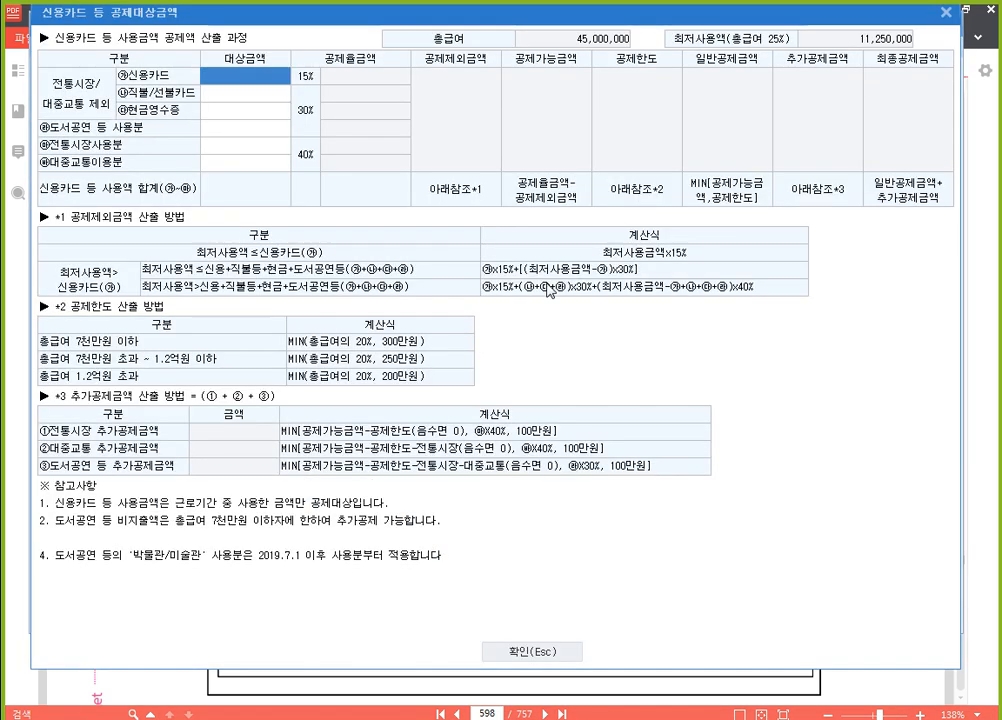
type("15700000")
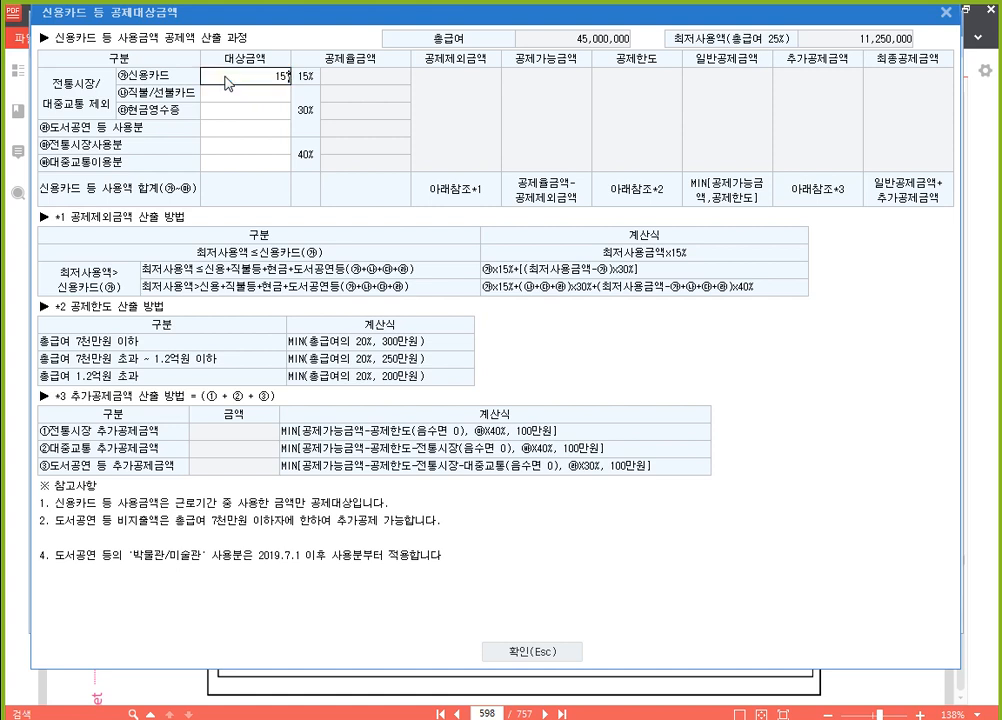
key("Return")
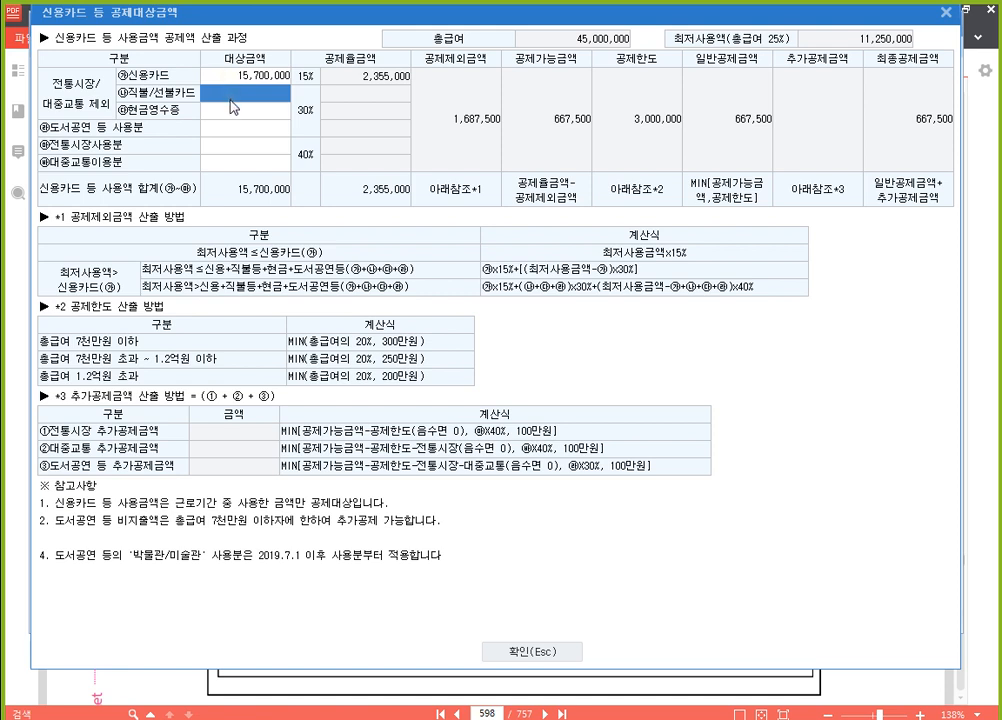
left_click(262, 163)
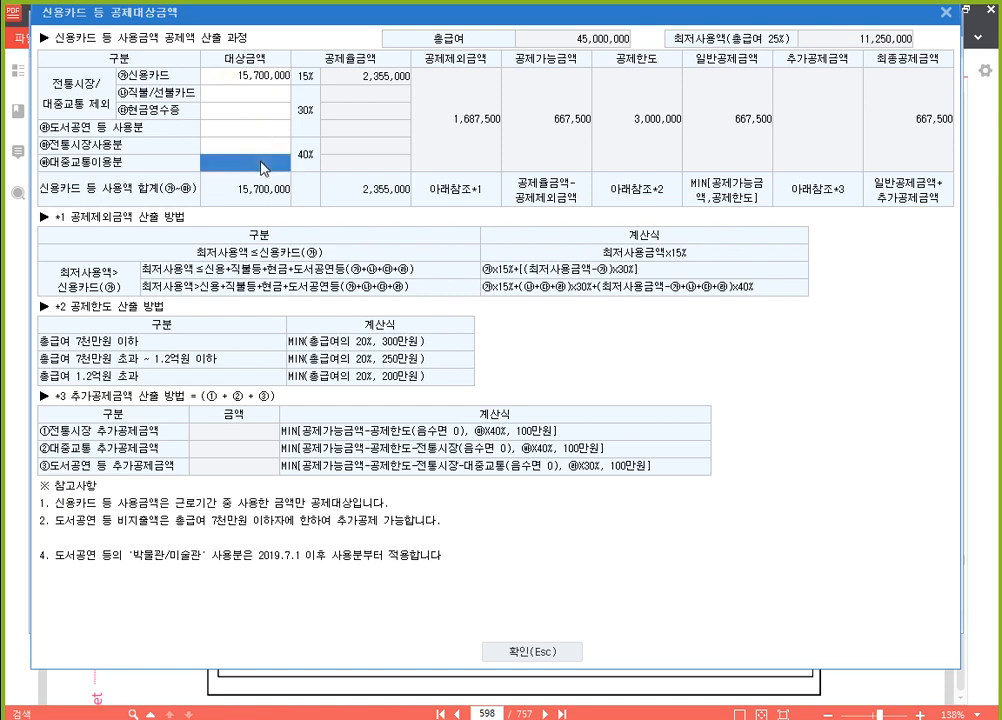
type("1,300,000")
key("Return")
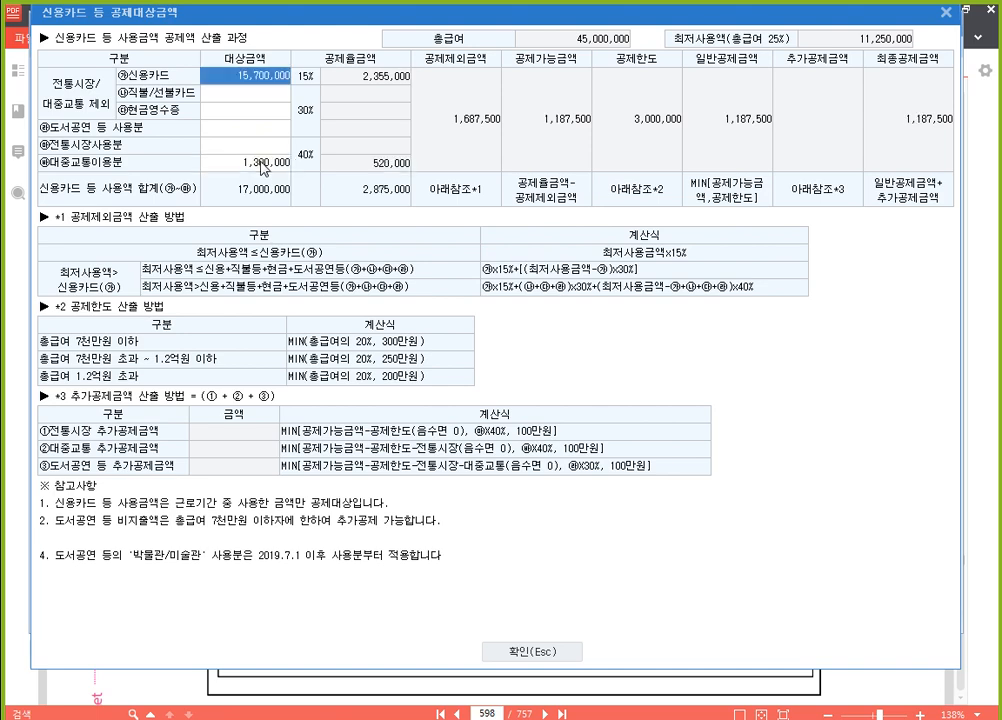
left_click(262, 163)
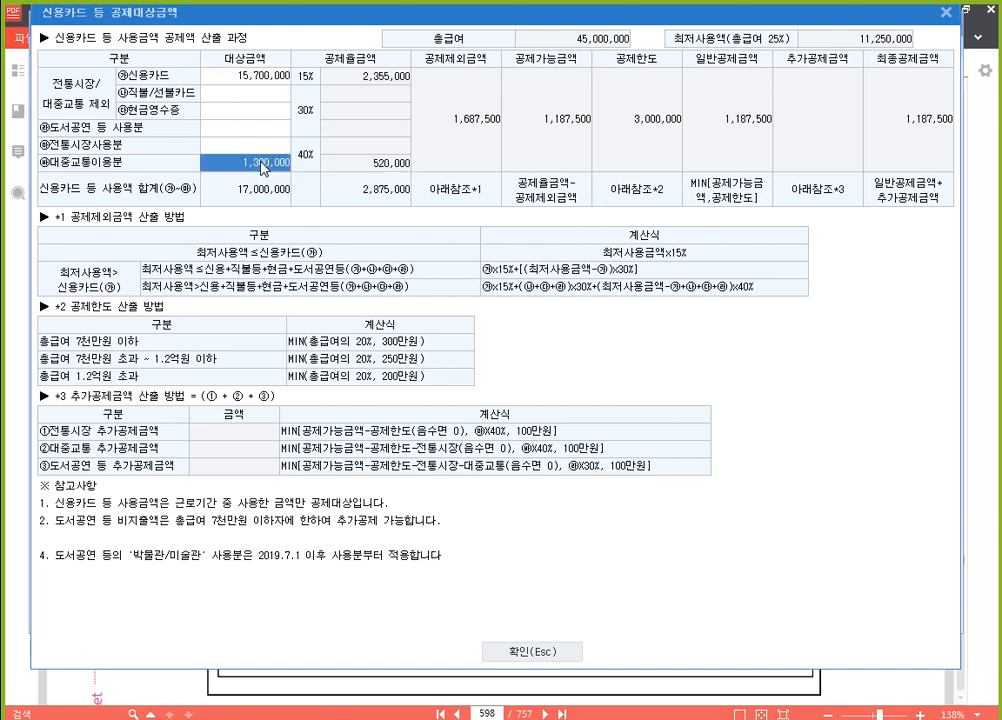
left_click(549, 654)
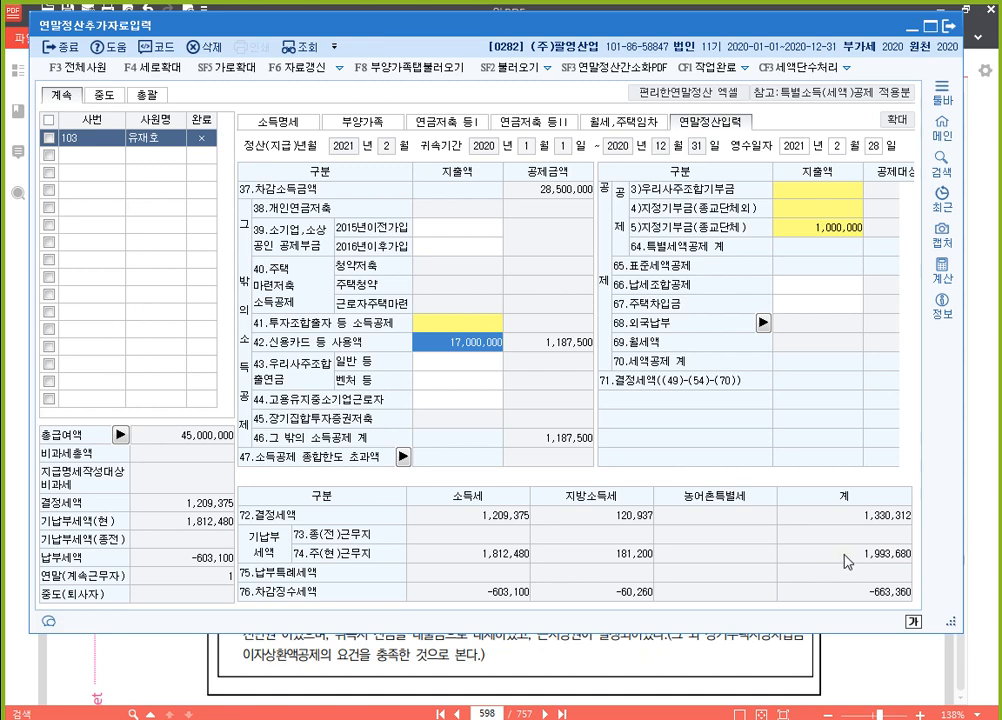
Check the 주택 자금 data in the PDF, then enter 2,000,000 for 2012년 이후 차입금 고정금리OR비거치상환 under item 34 장기주택저당차입금이자상환액 in KcLep
left_click(857, 670)
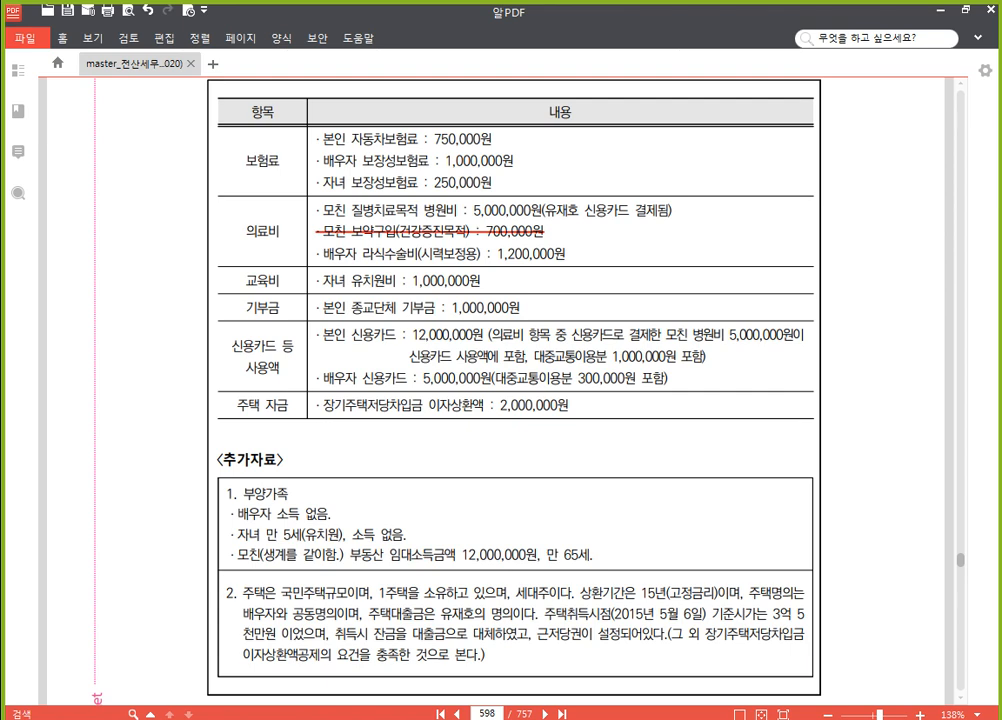
key("alt+Tab")
scroll(456, 243, "up", 2)
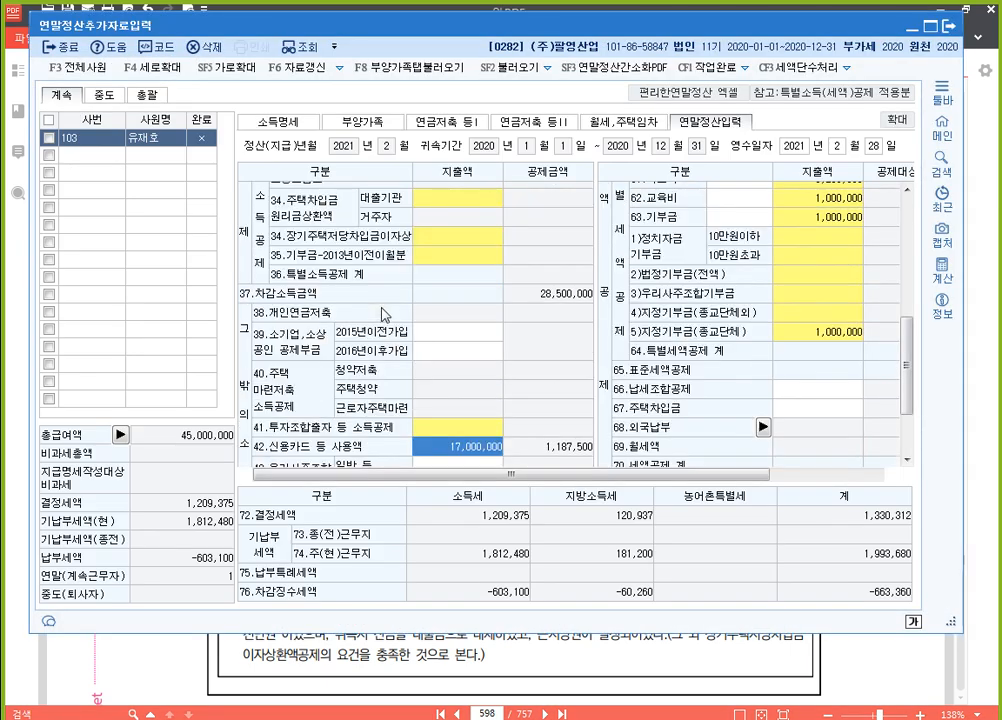
left_click(456, 243)
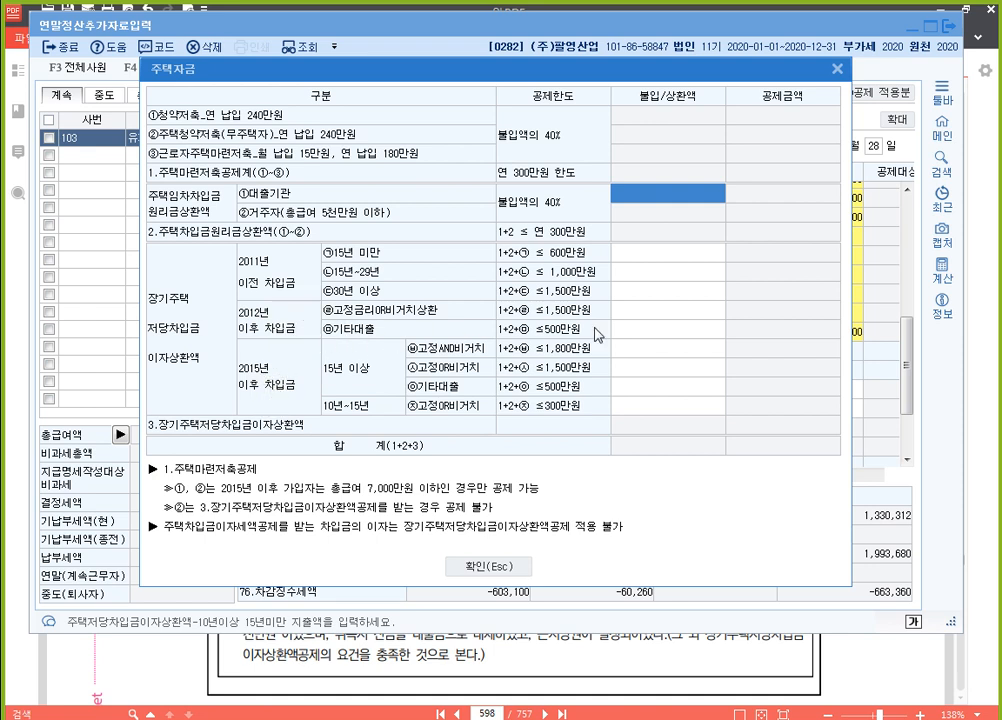
left_click(665, 313)
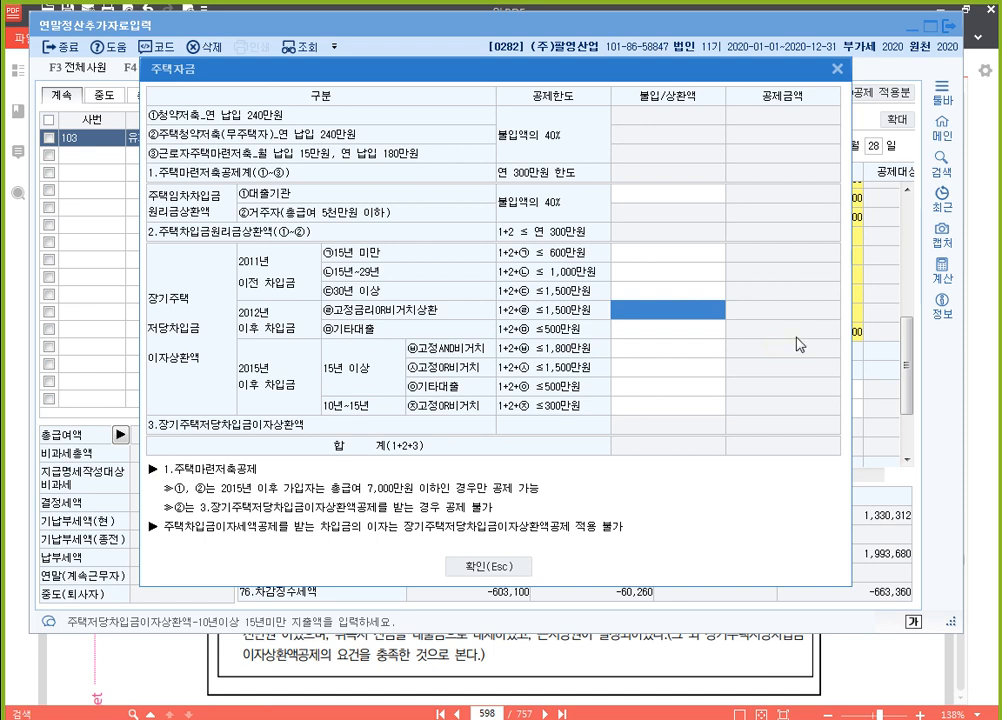
type("2000000")
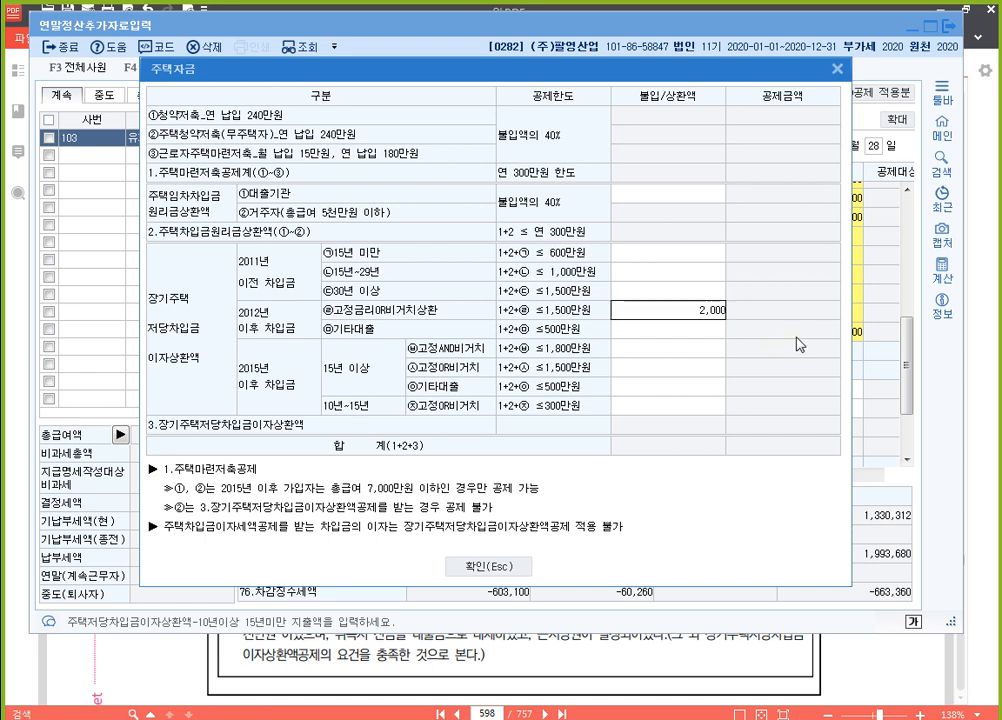
key("Return")
key("Up")
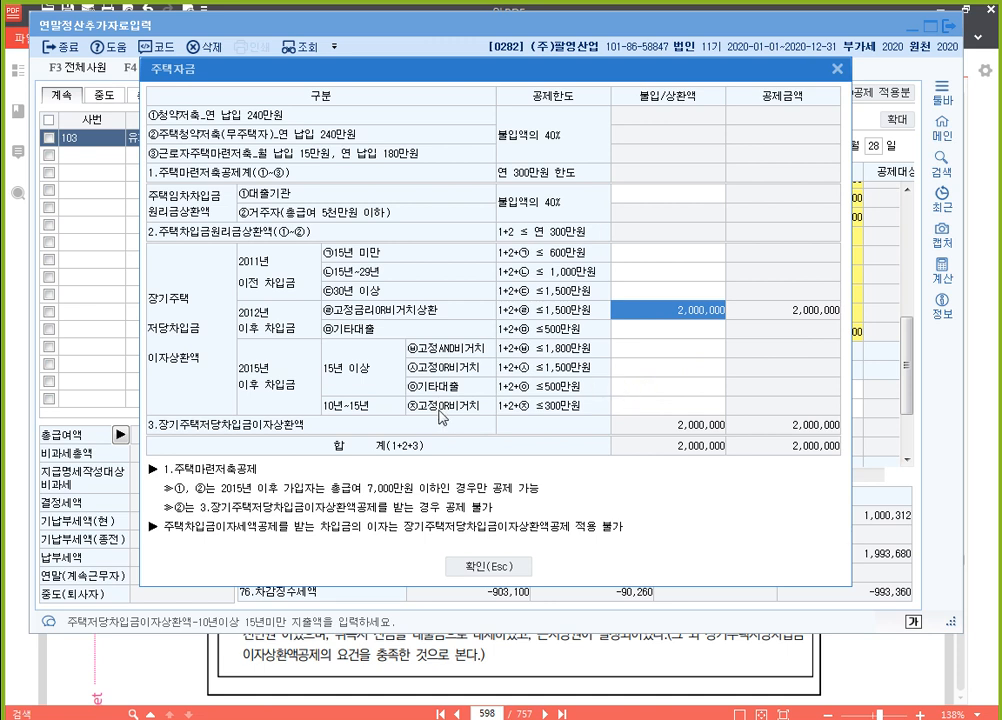
left_click(507, 569)
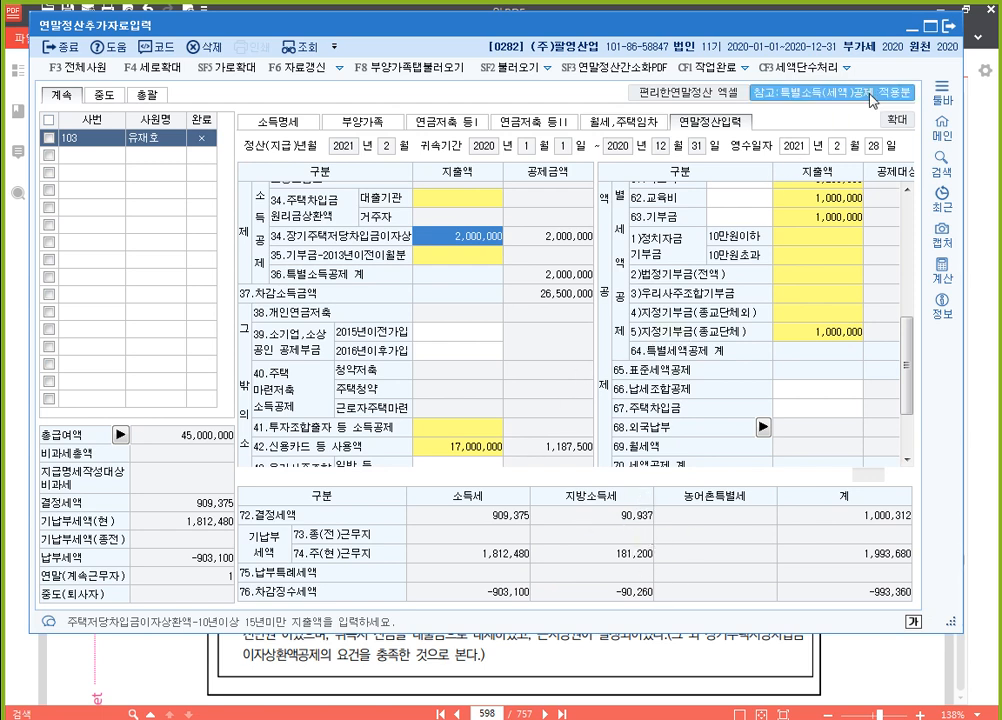
Close 연말정산추가자료입력 and go to exercise [2] on page 607 of the PDF
left_click(957, 33)
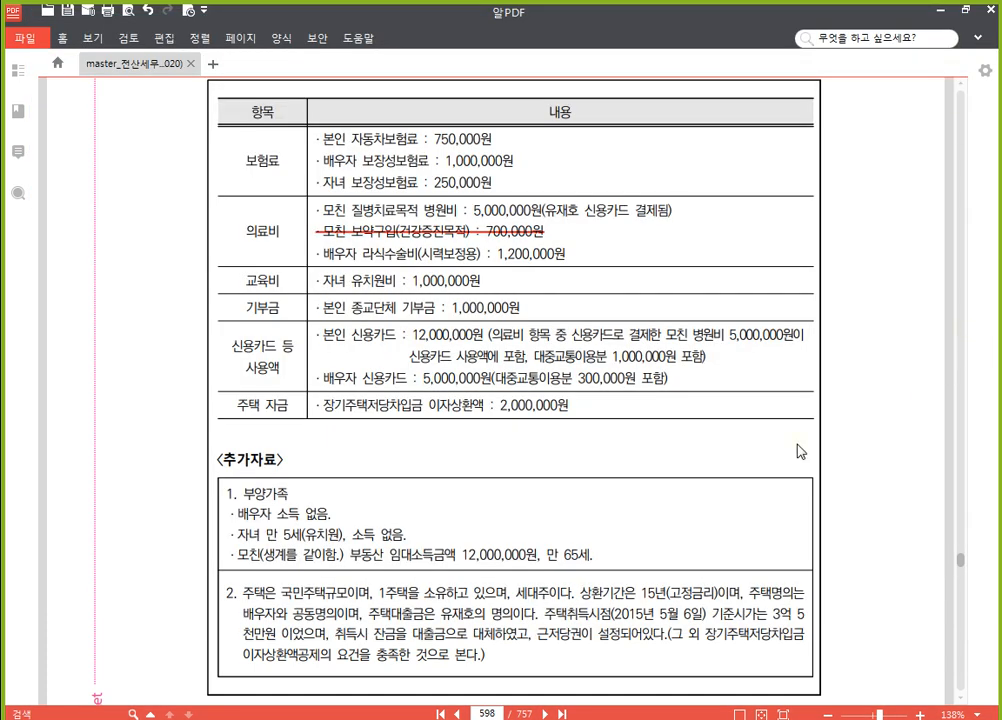
left_click(496, 714)
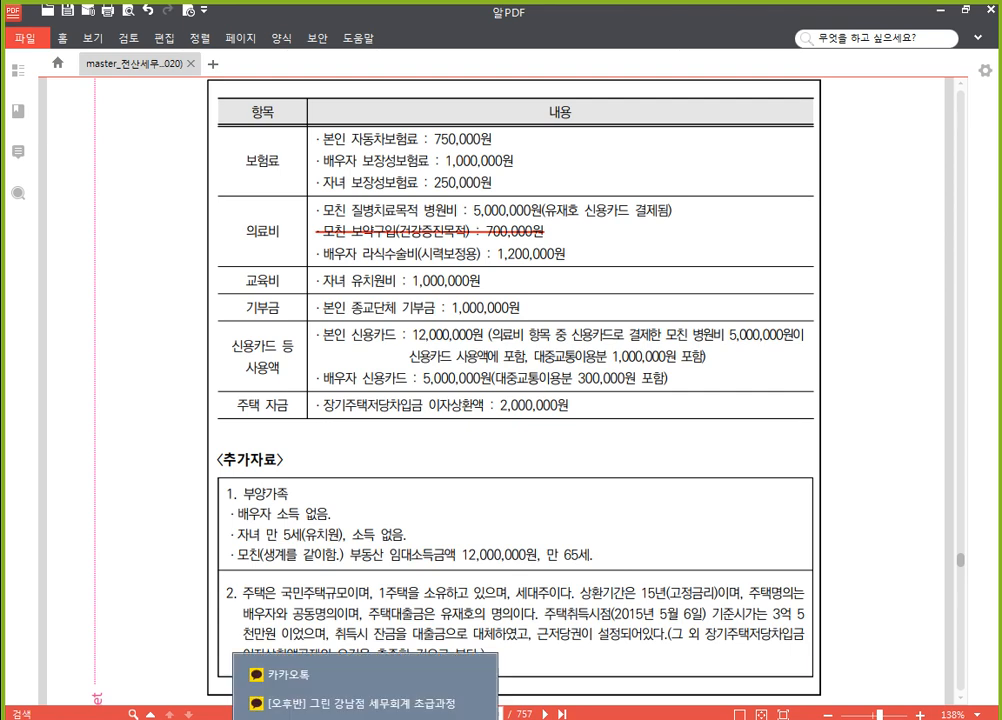
scroll(447, 650, "down", 5)
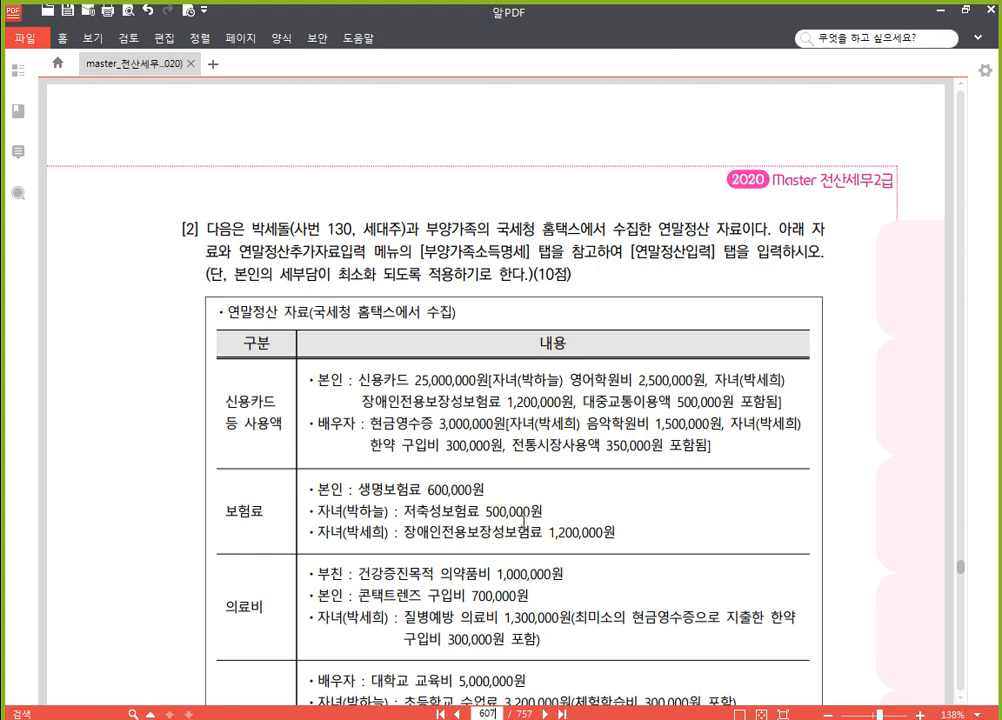
scroll(486, 438, "down", 2)
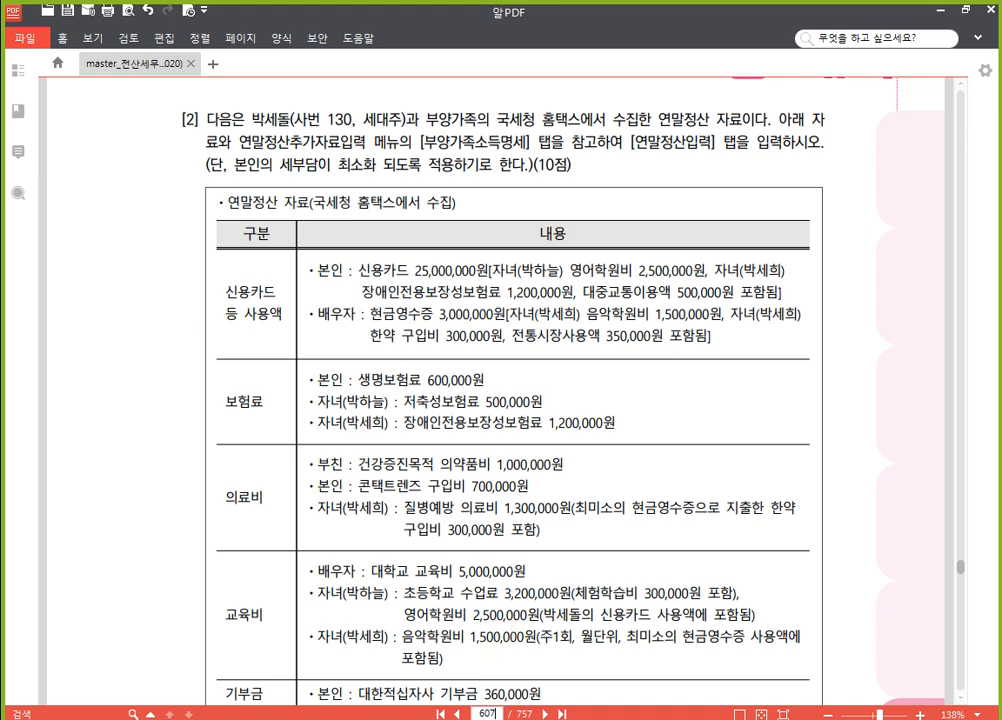
Switch to KcLep and change the working company to 0283 수원산업(주)
key("alt+Tab")
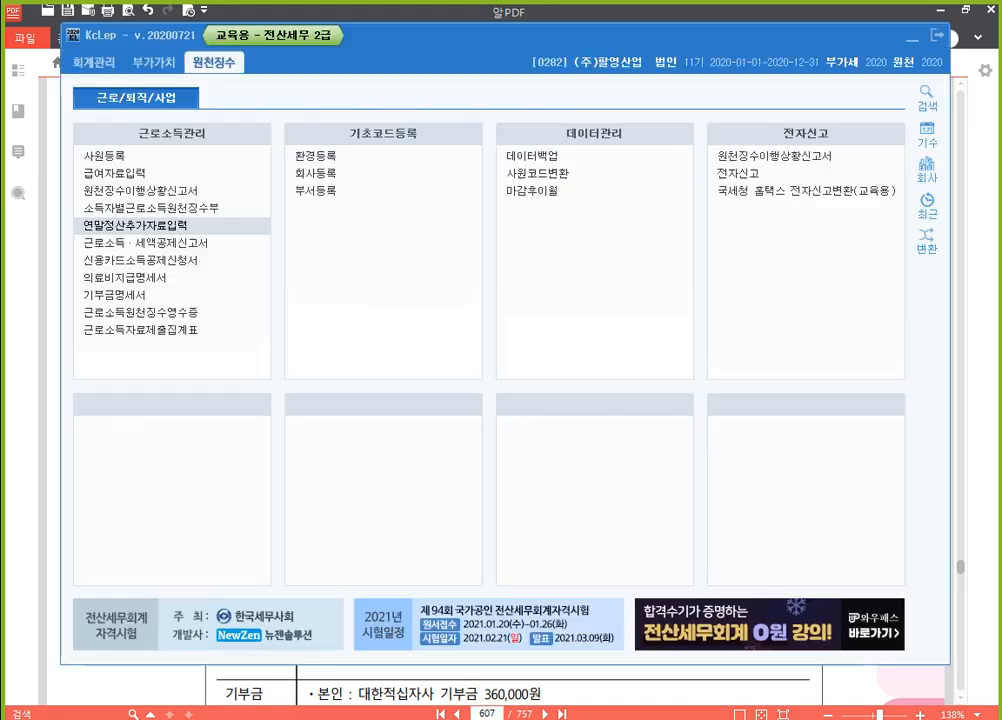
left_click(926, 180)
type("283")
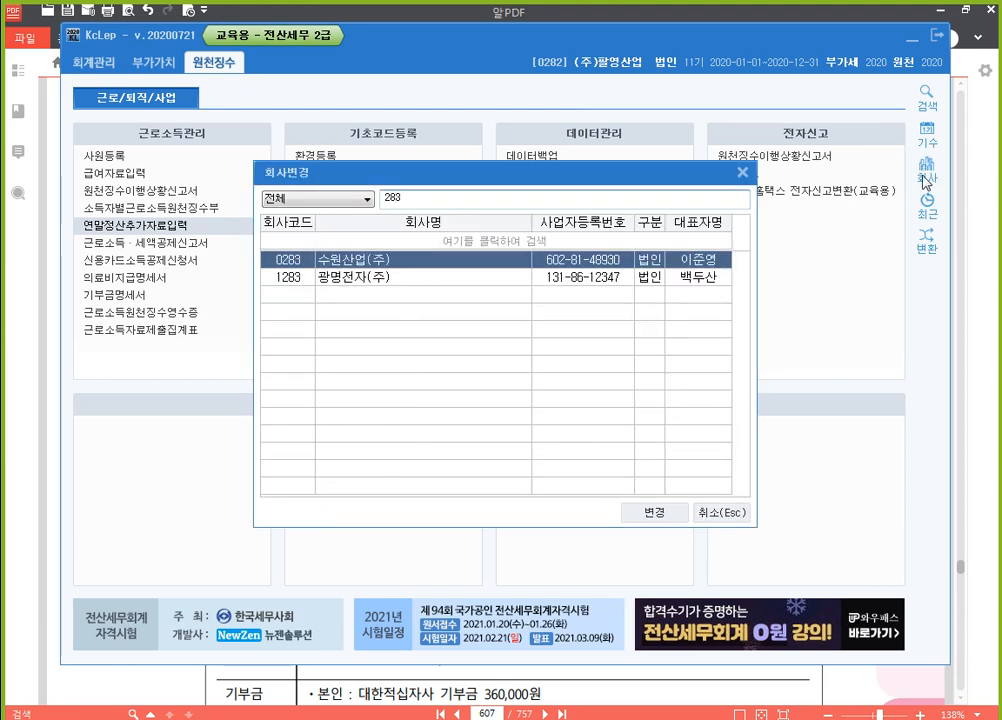
key("Return")
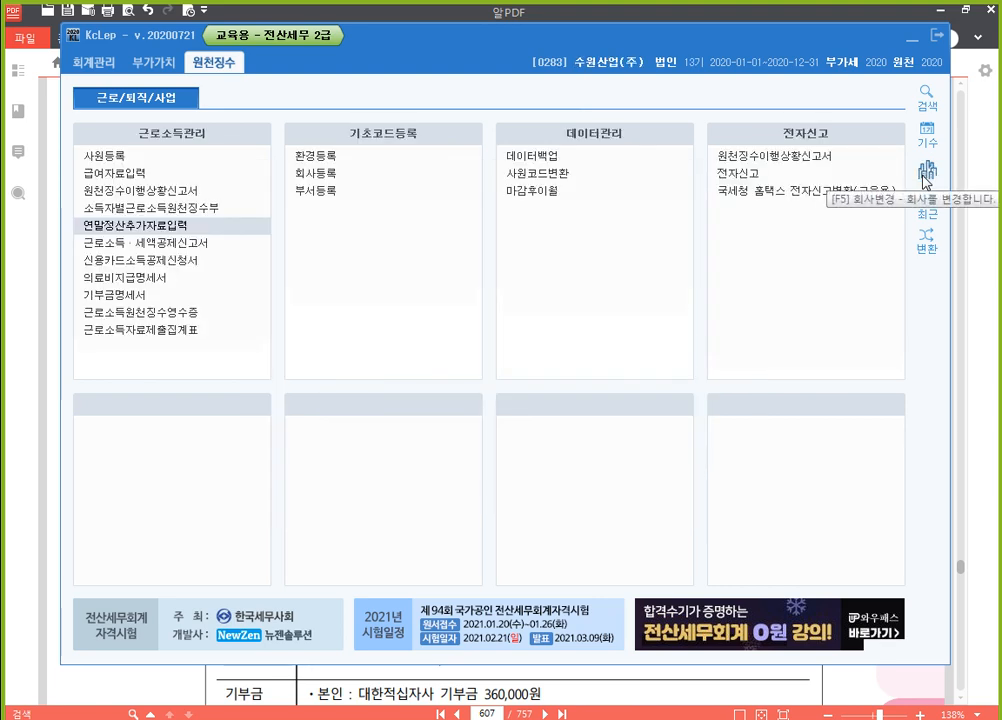
Review exercise [2] in the PDF, then open 연말정산추가자료입력 in KcLep and load employee 130
left_click(982, 266)
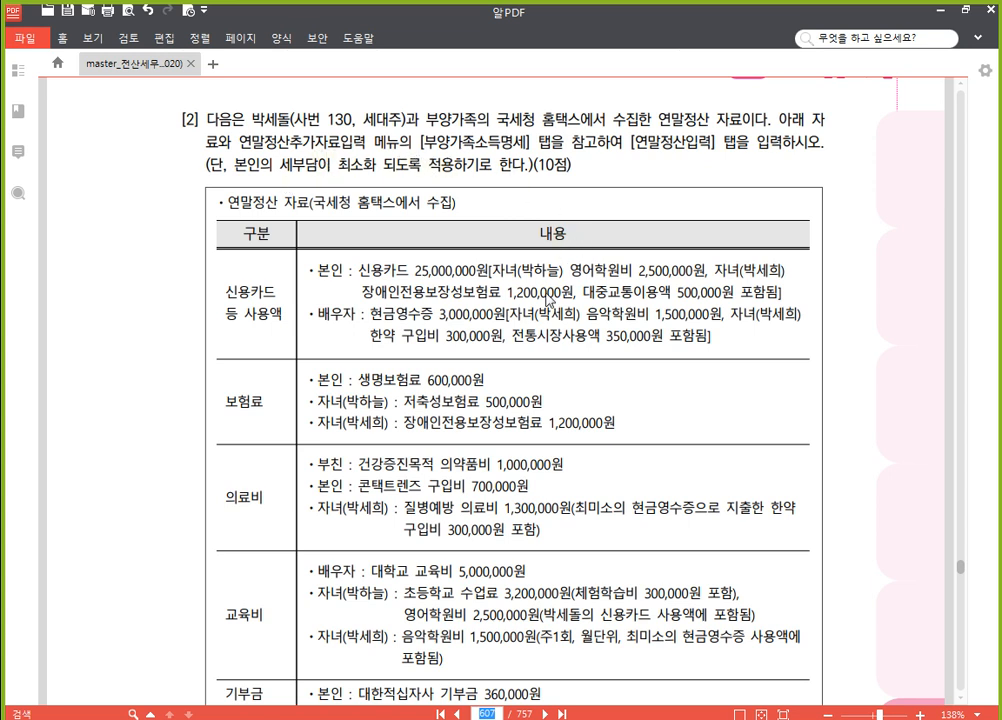
scroll(390, 450, "down", 4)
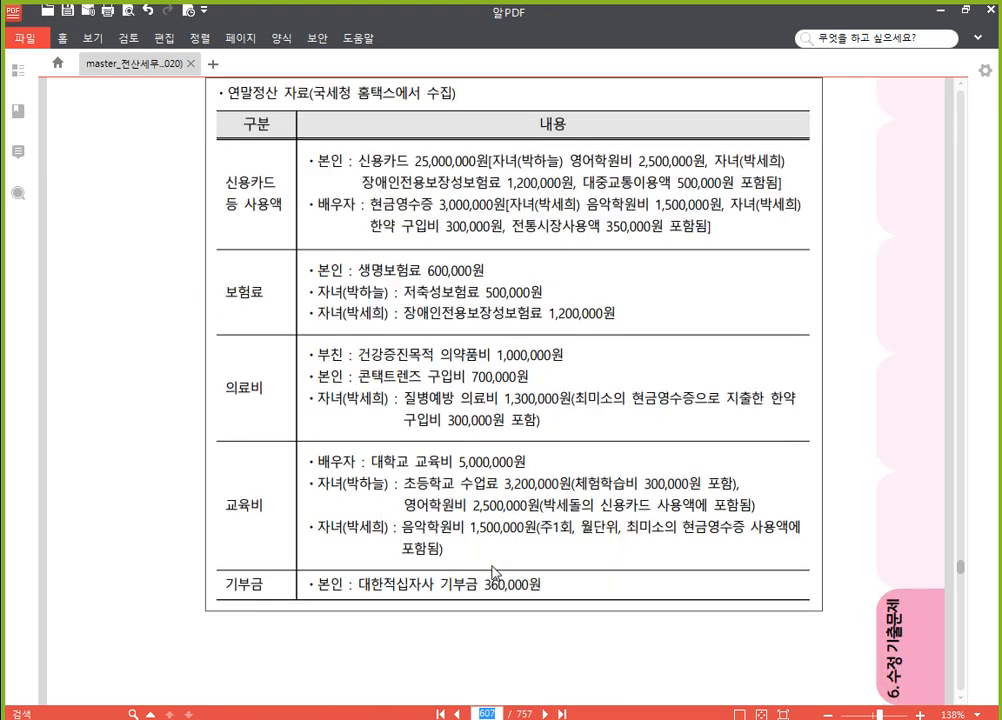
scroll(455, 550, "up", 4)
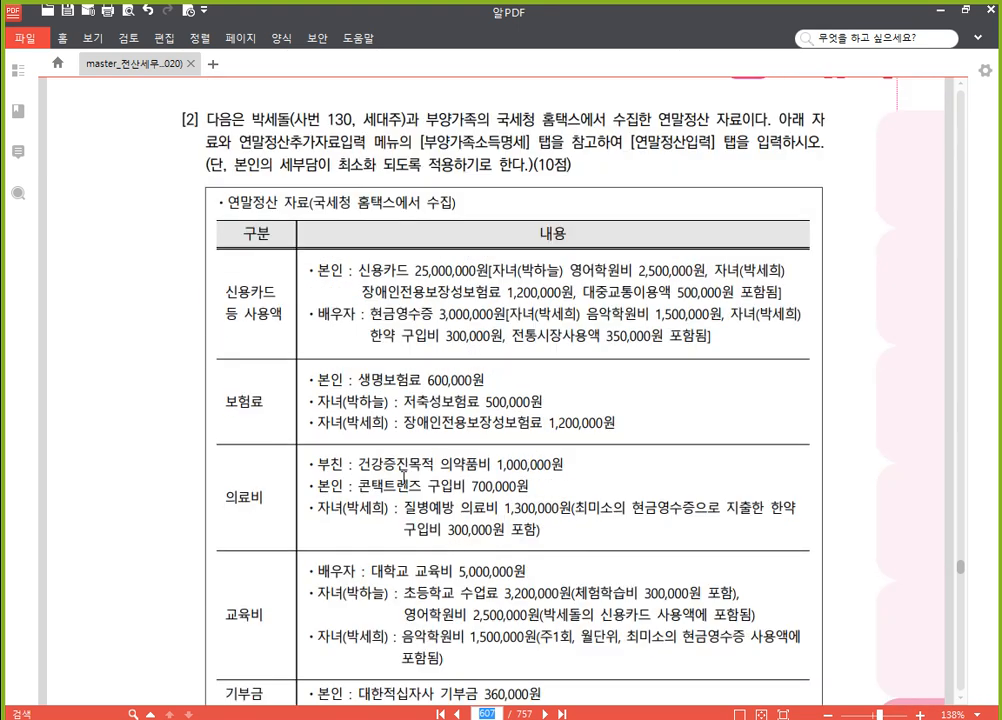
key("alt+Tab")
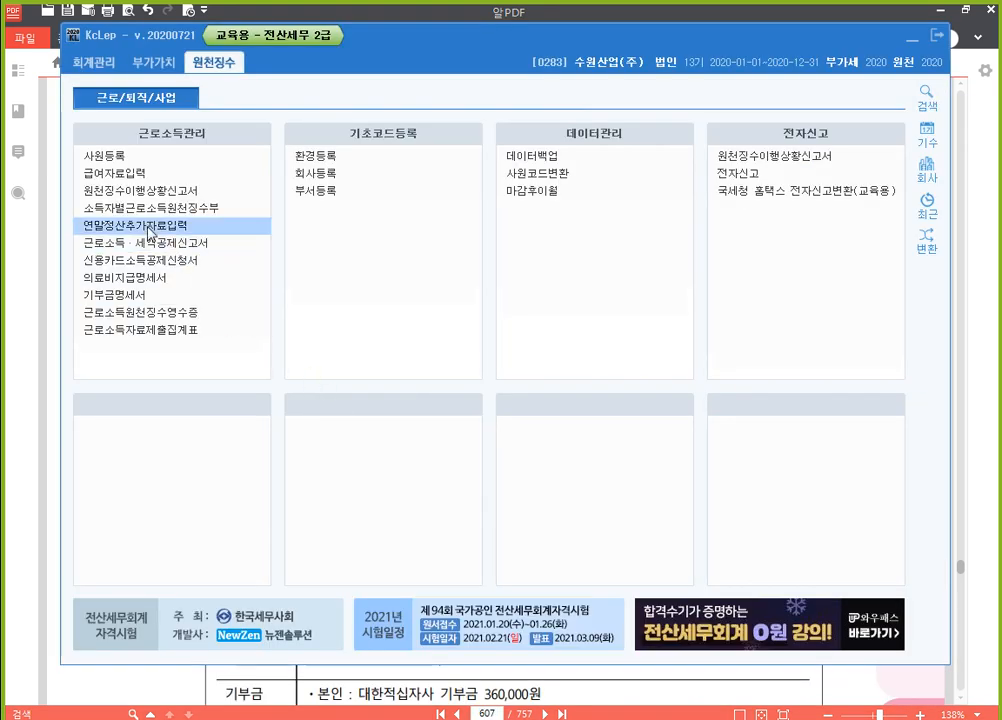
left_click(215, 229)
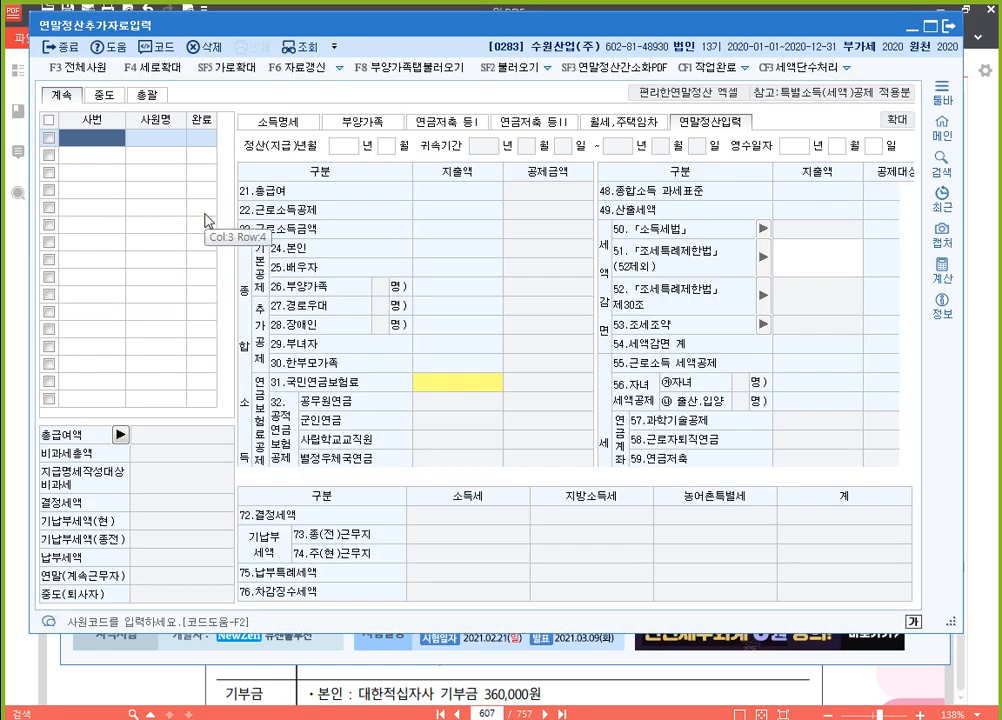
key("F2")
key("Down")
key("Return")
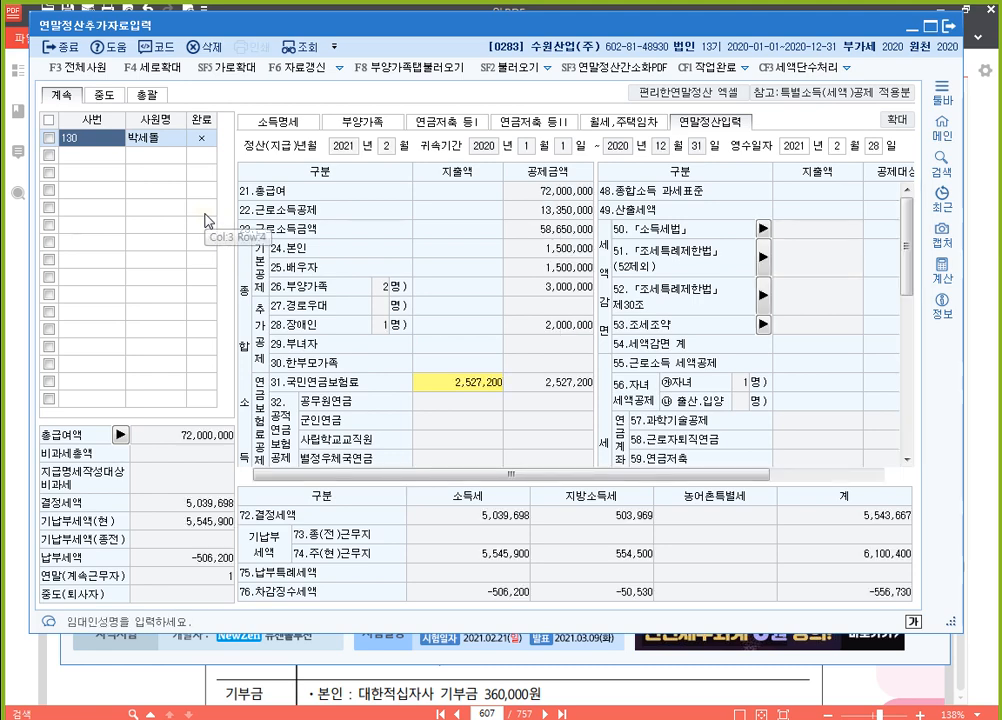
Examine the dependants' relationship, age, basic deduction and disability status in the 부양가족 data of employee 130
left_click(372, 122)
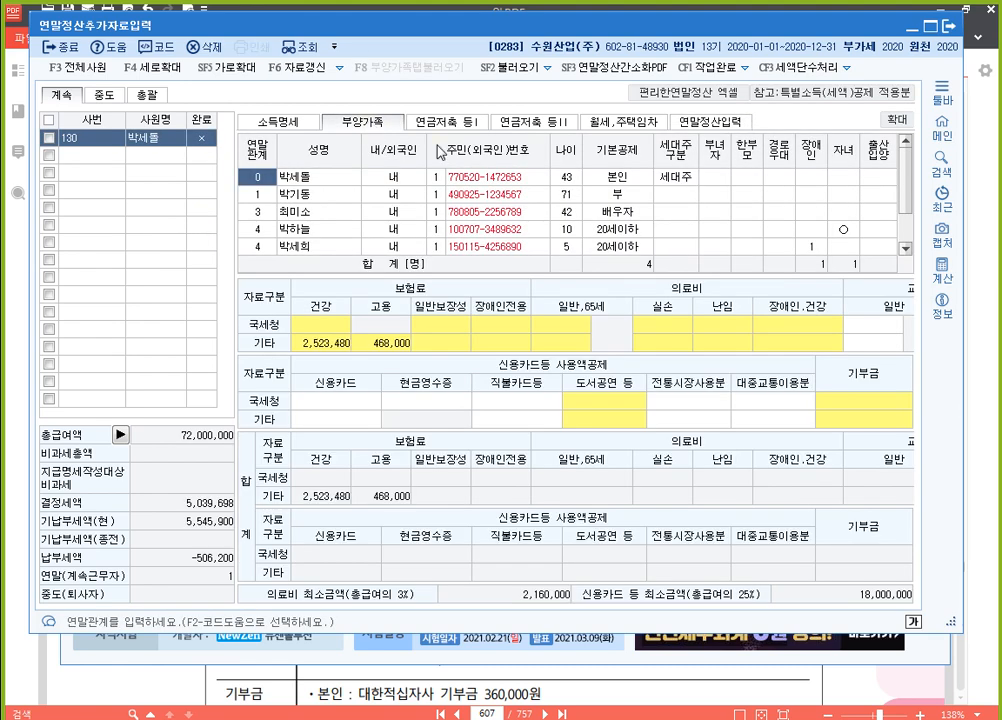
scroll(614, 218, "down", 1)
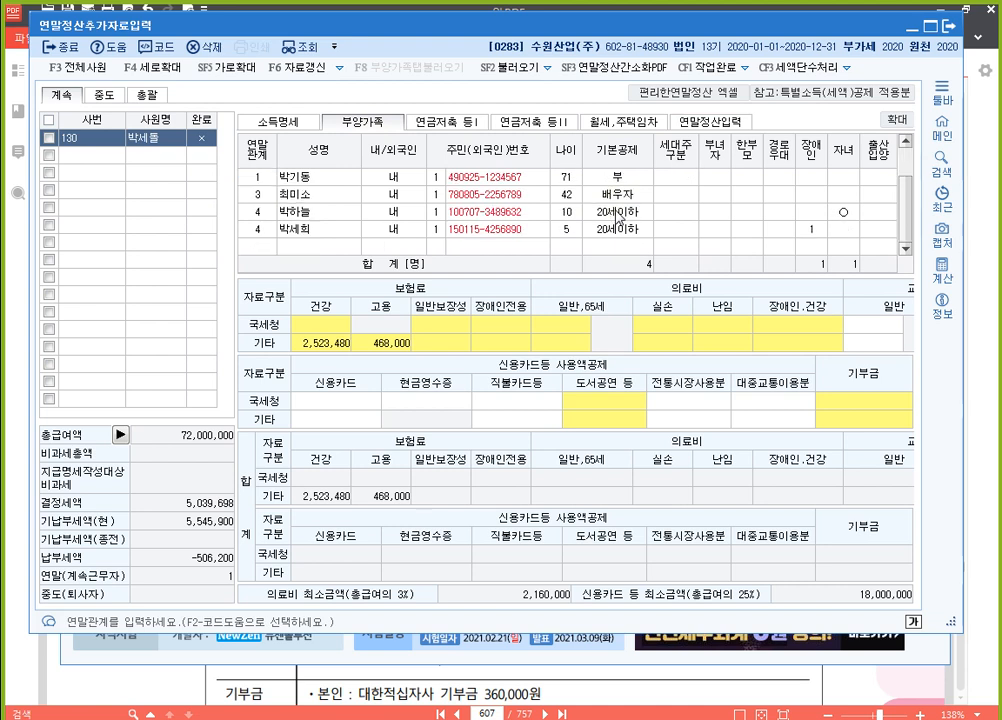
scroll(630, 192, "up", 1)
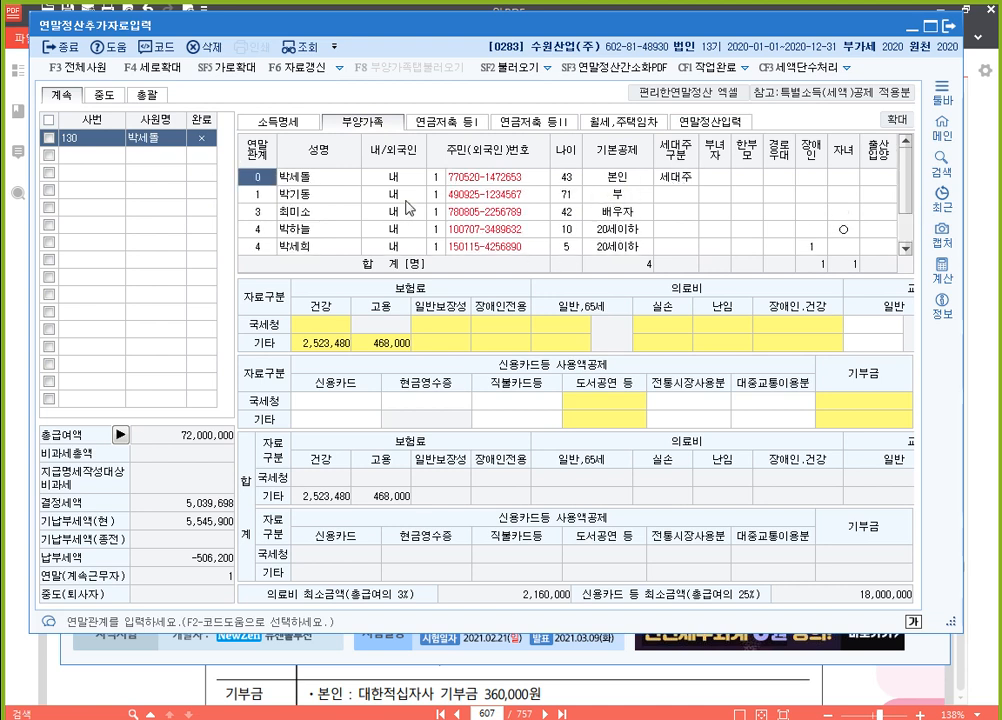
scroll(617, 205, "down", 1)
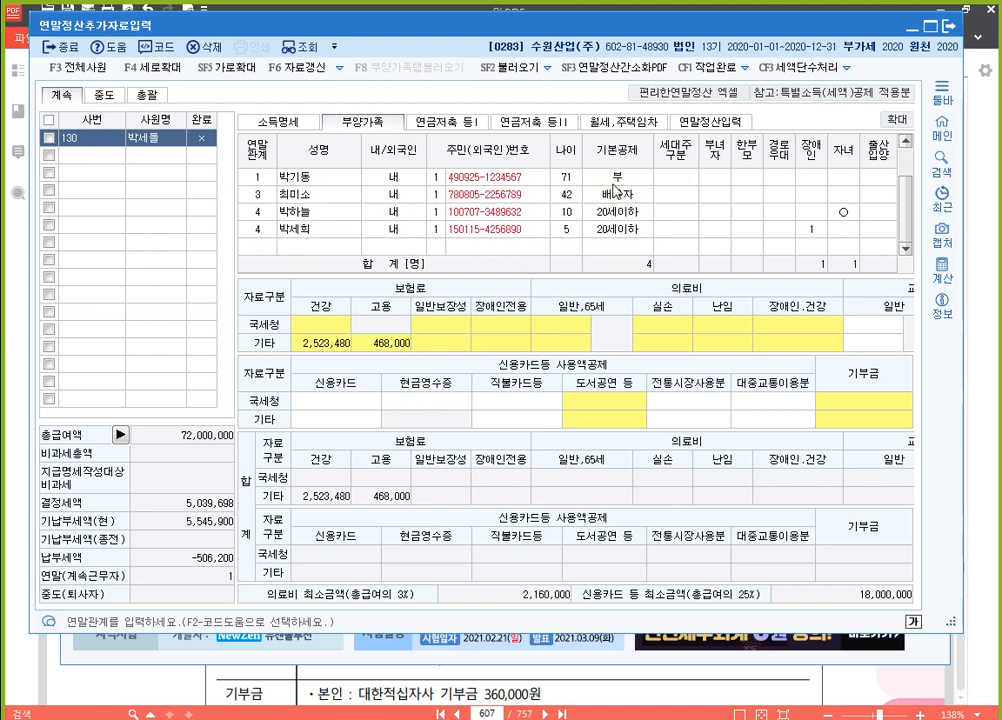
scroll(645, 202, "up", 1)
left_click(301, 194)
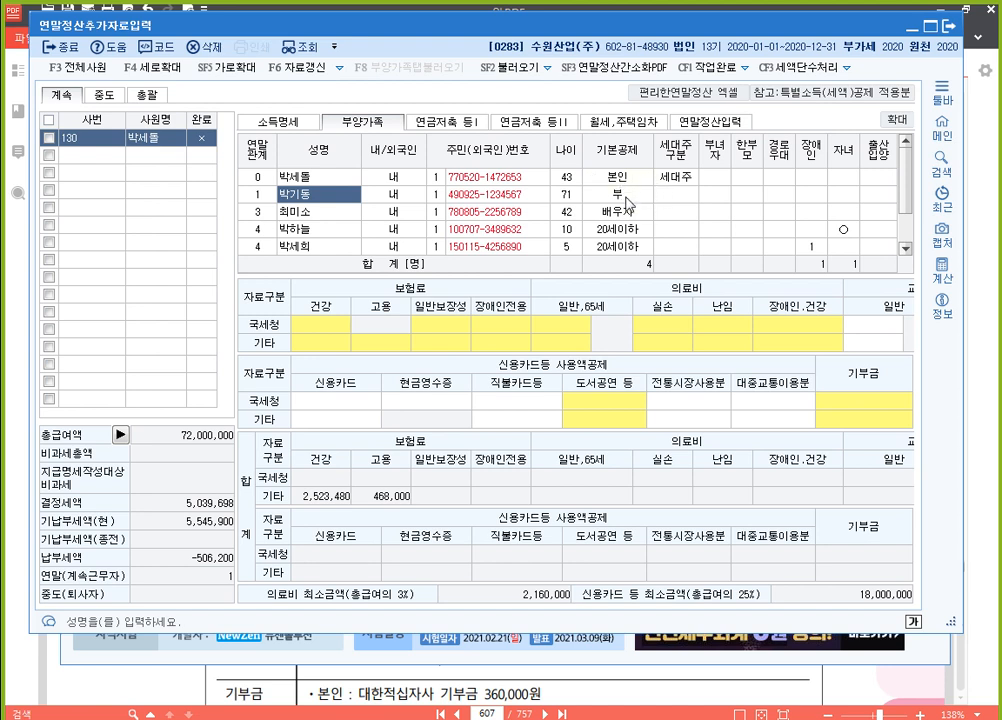
scroll(365, 210, "down", 1)
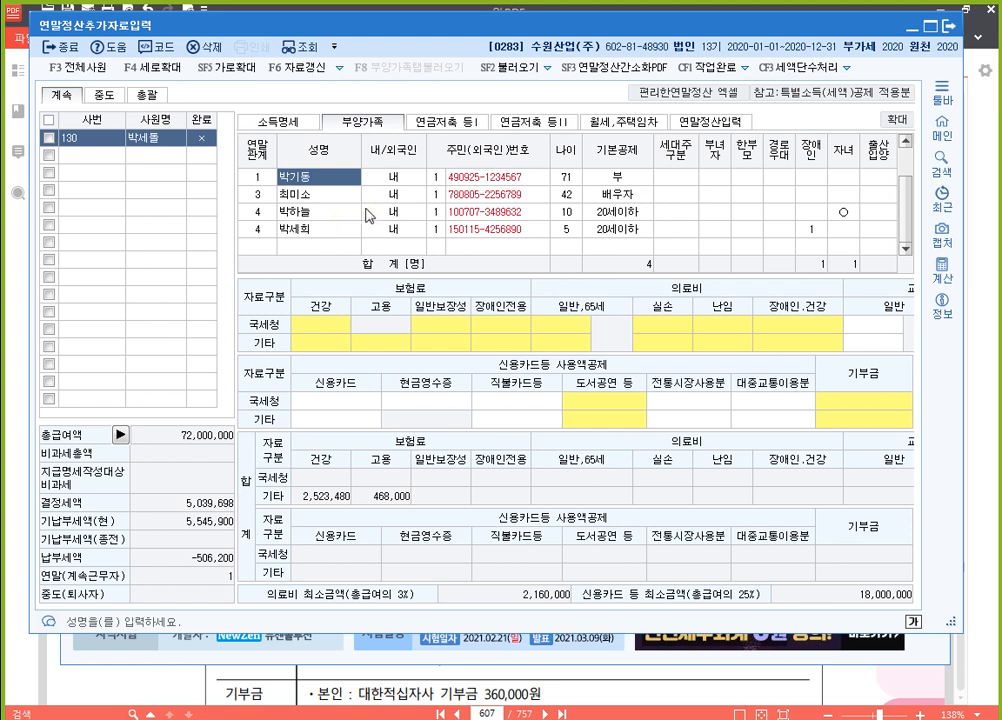
scroll(343, 236, "up", 1)
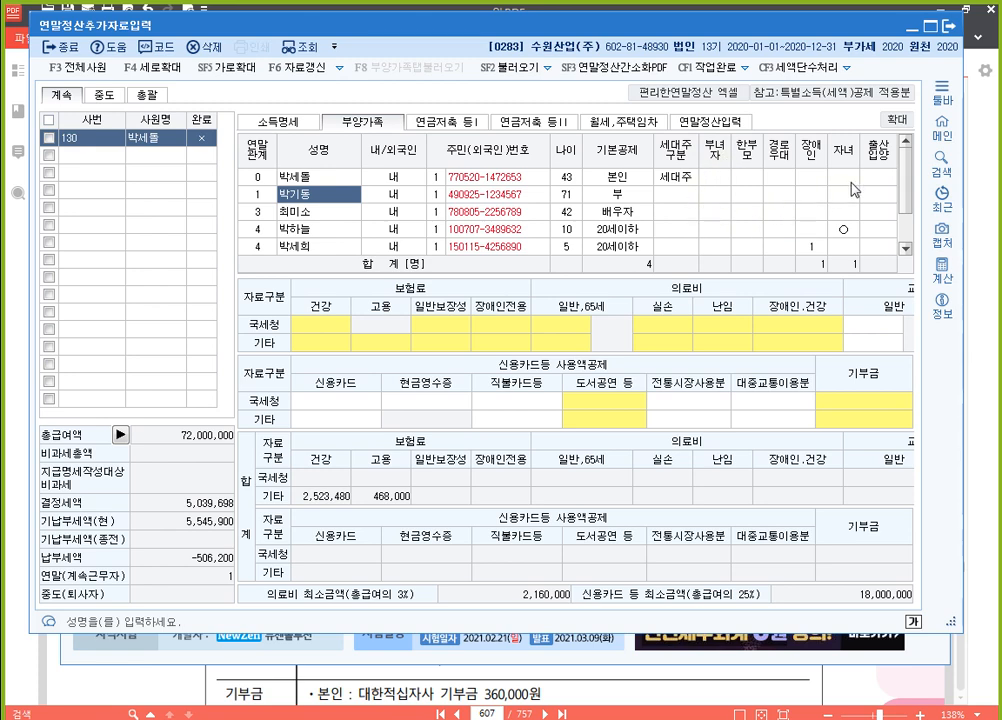
In the exercise PDF, strike out 장애인전용보장성보험료 1,200,000원 in the 신용카드 row with its child label, and 영어학원비 2,500,000원 in the 교육비 row
left_click(976, 159)
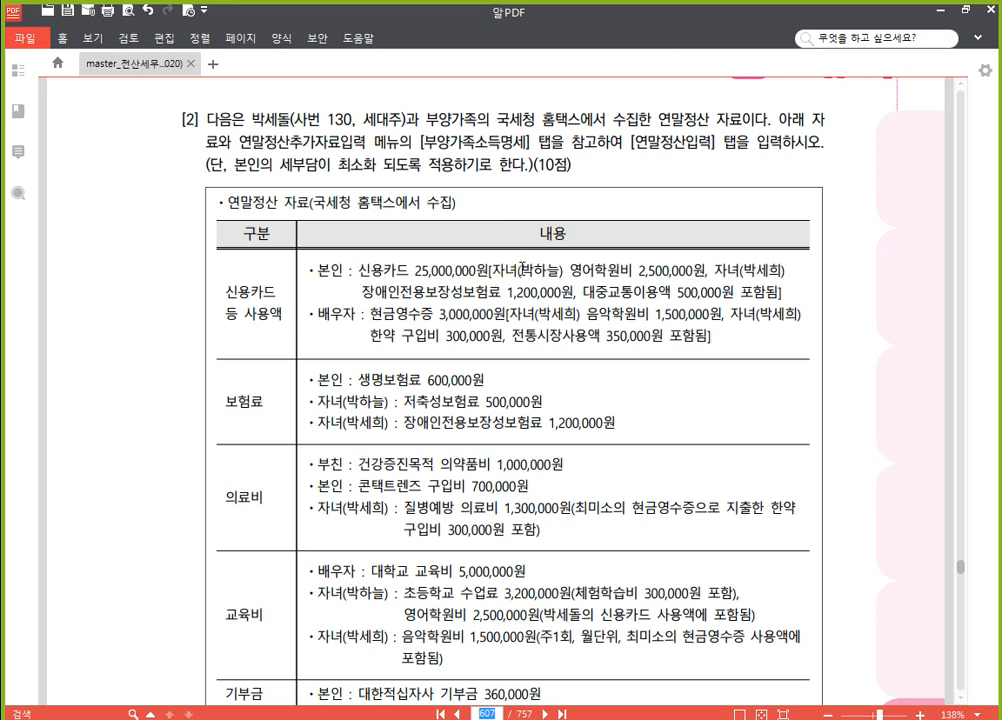
right_click(541, 587)
left_click(787, 611)
left_click_drag(716, 268, 572, 292)
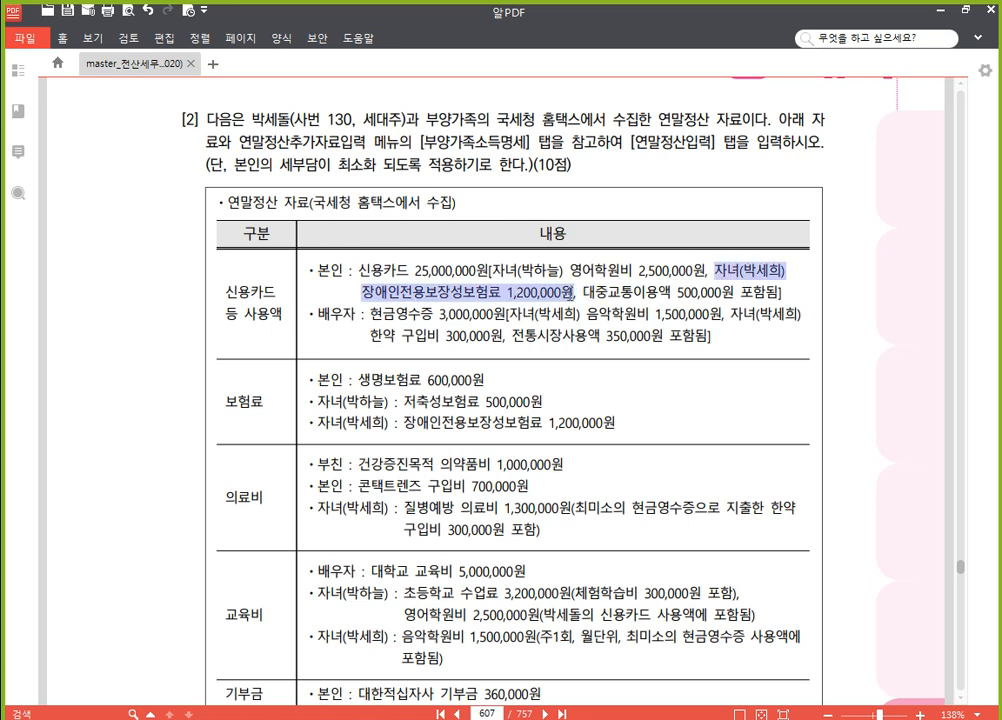
left_click(628, 268)
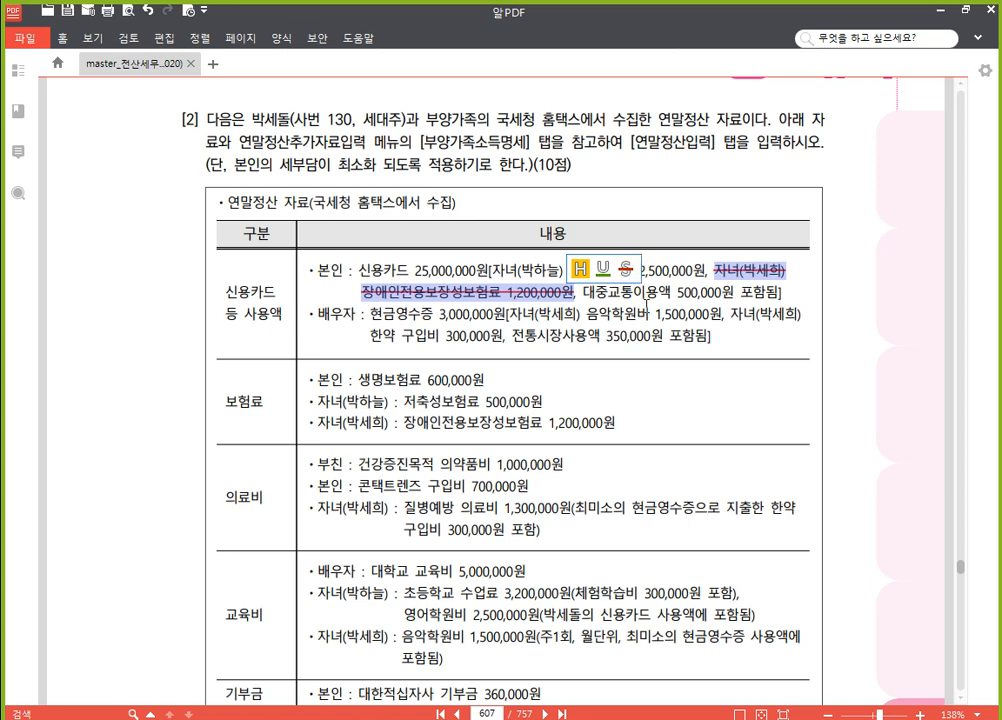
left_click(650, 343)
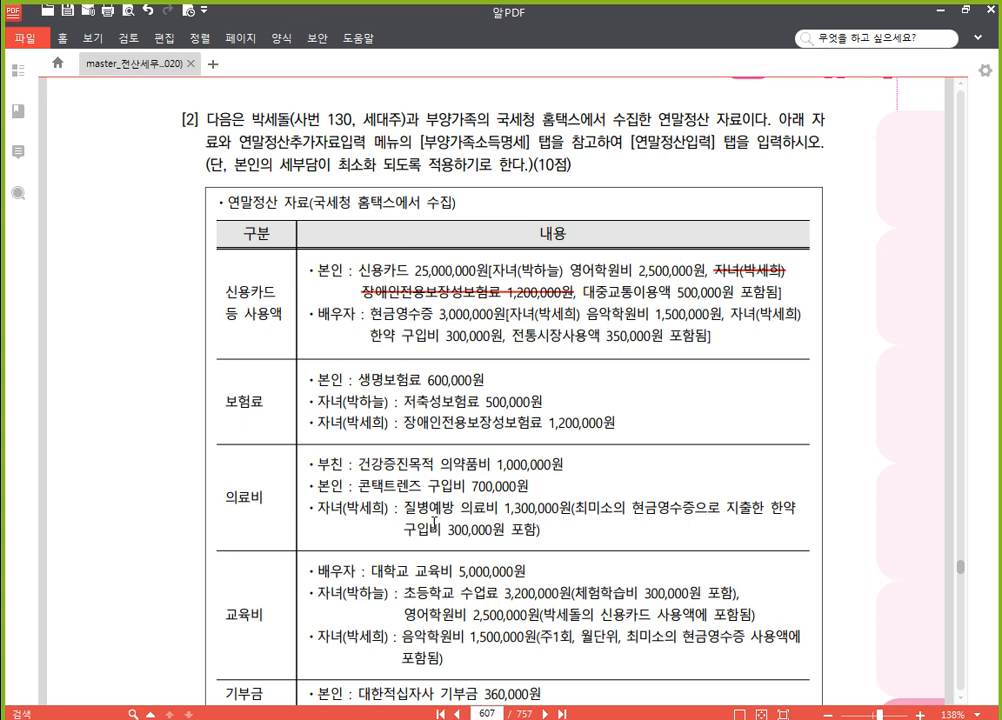
left_click_drag(406, 617, 540, 617)
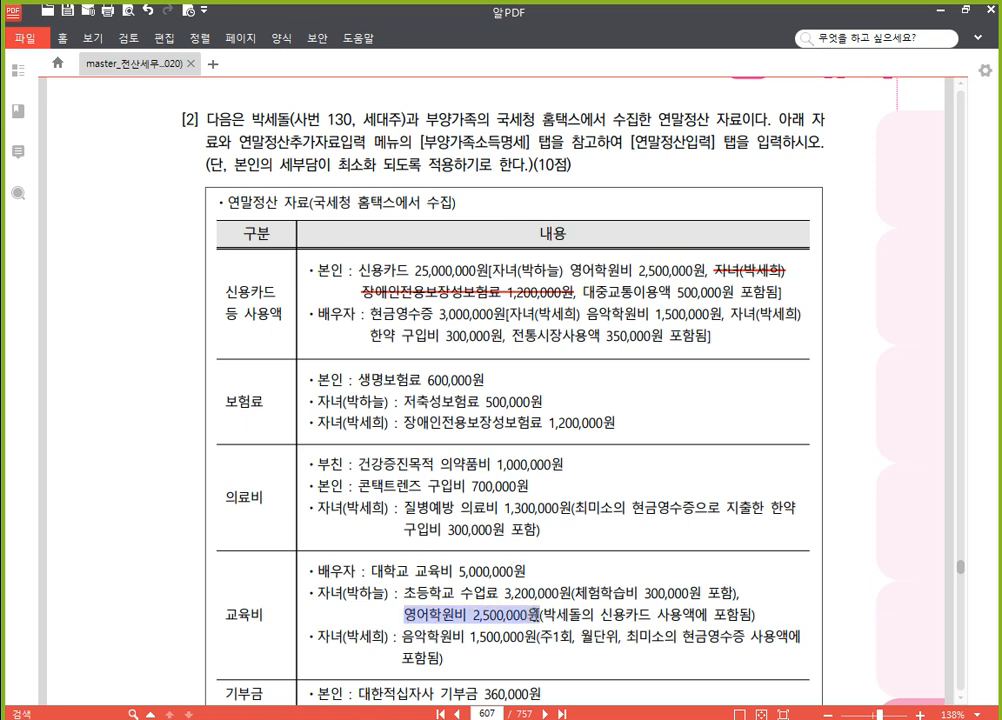
left_click(594, 591)
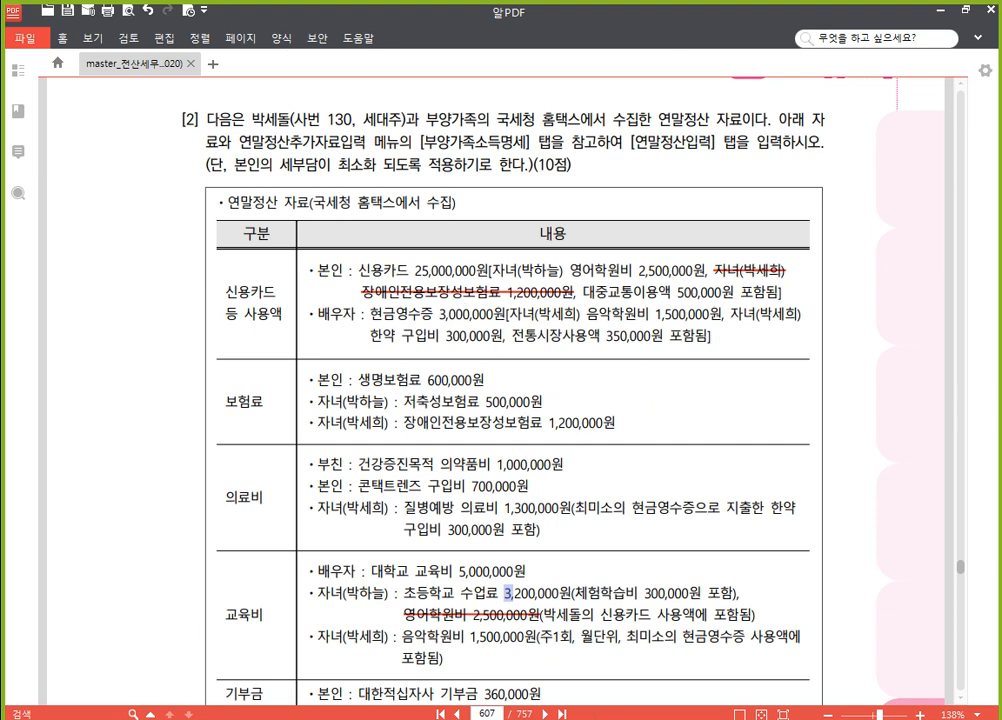
In KcLep's 연말정산입력 data, open the 42.신용카드 등 사용액 details and enter 23,300,000 as the 신용카드 amount
left_click(566, 704)
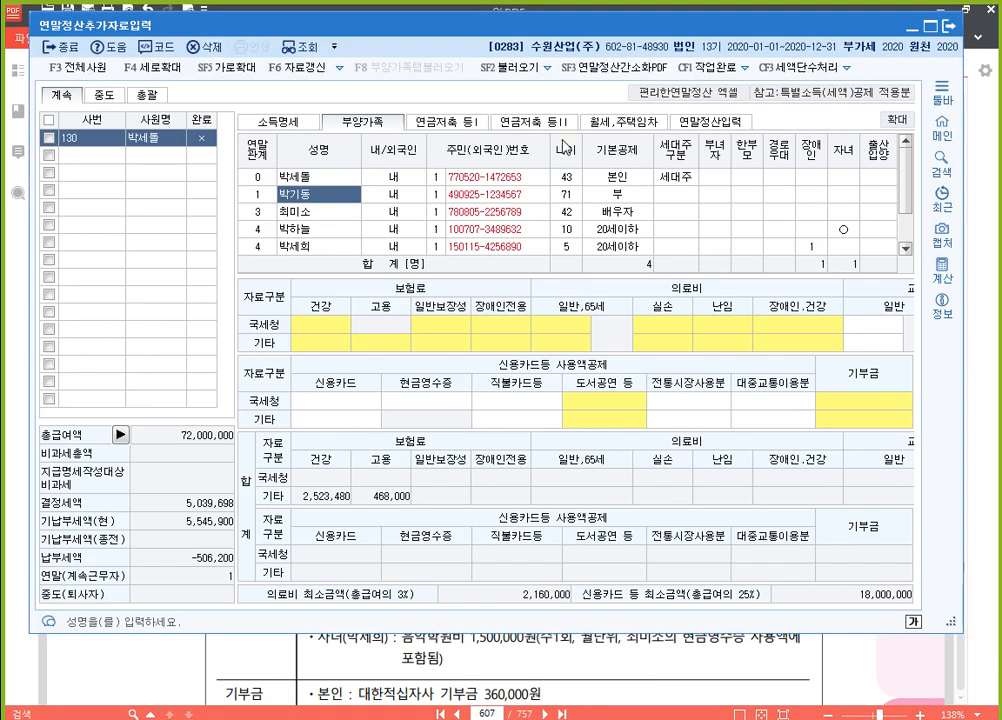
left_click(712, 122)
scroll(510, 340, "down", 5)
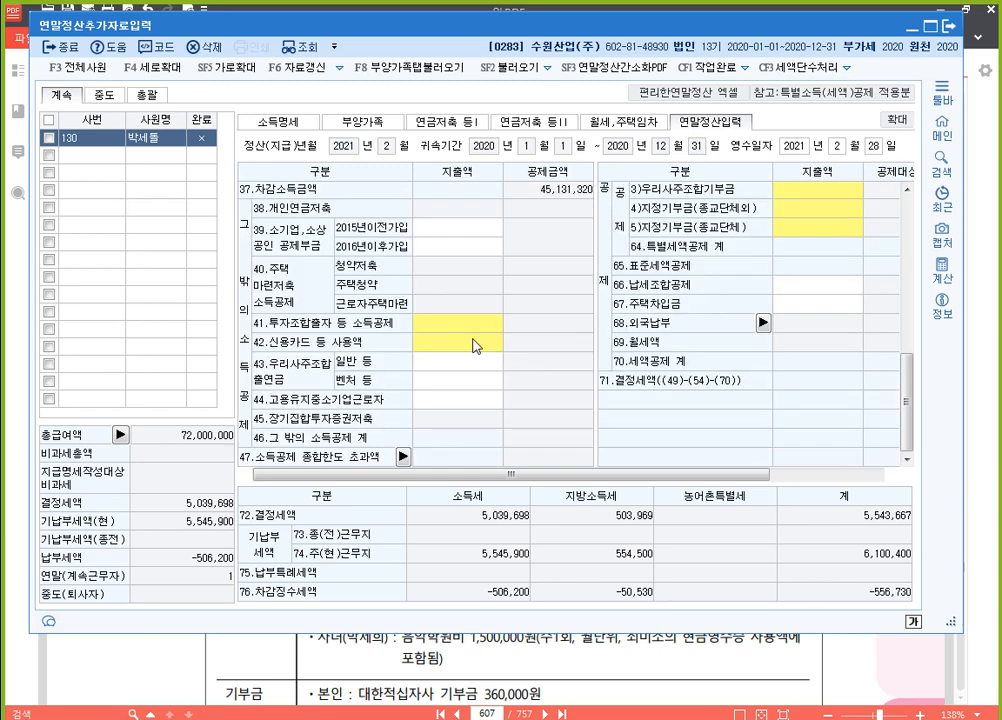
left_click(475, 346)
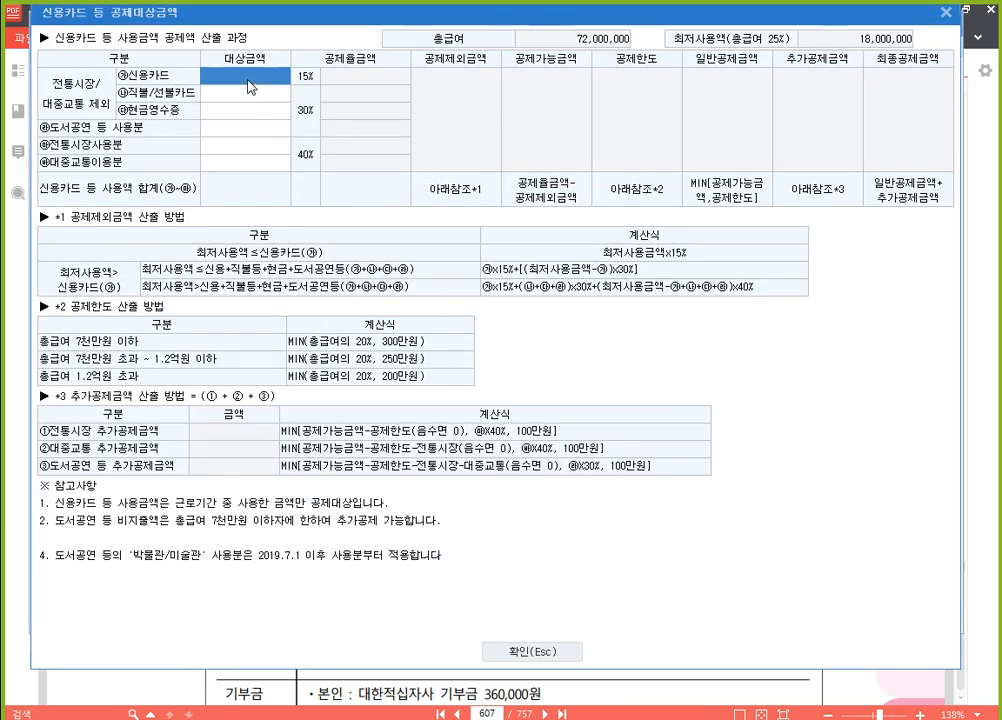
left_click(248, 82)
type("23,300,000")
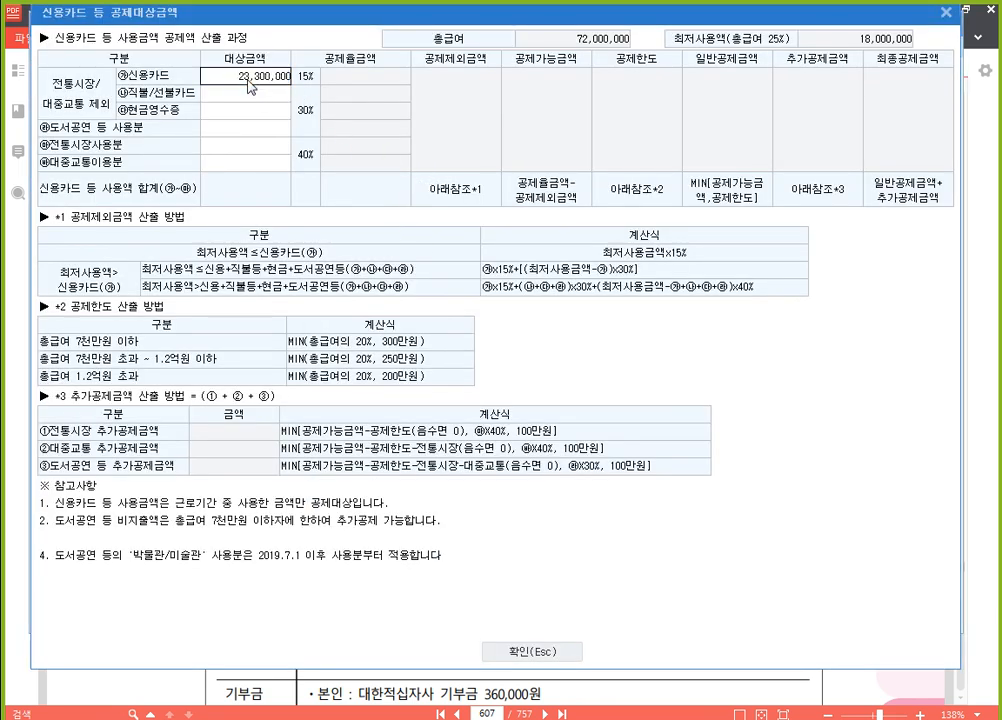
key("Return")
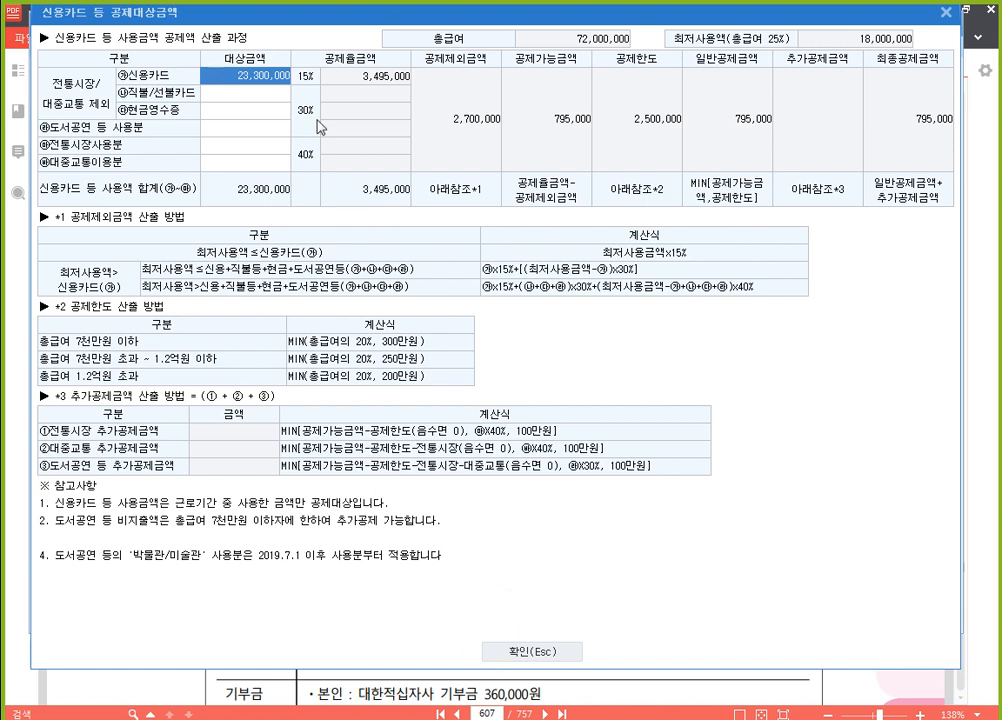
Enter 500,000 as the 대중교통이용분 amount and confirm the 신용카드 등 공제대상금액 details
left_click(267, 163)
type("5000000")
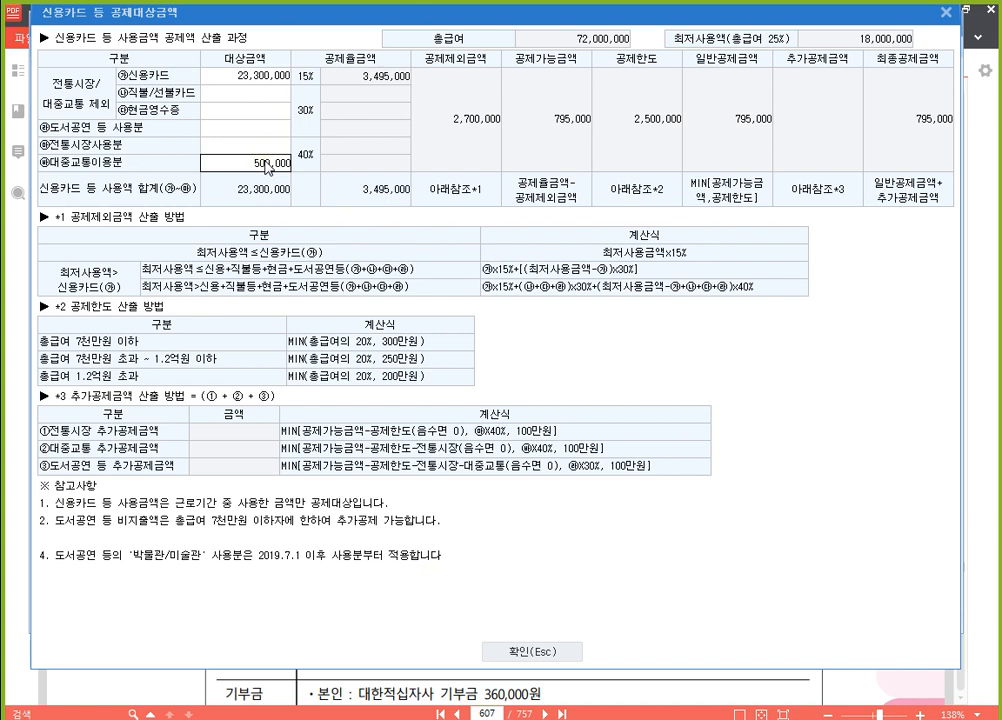
key("Return")
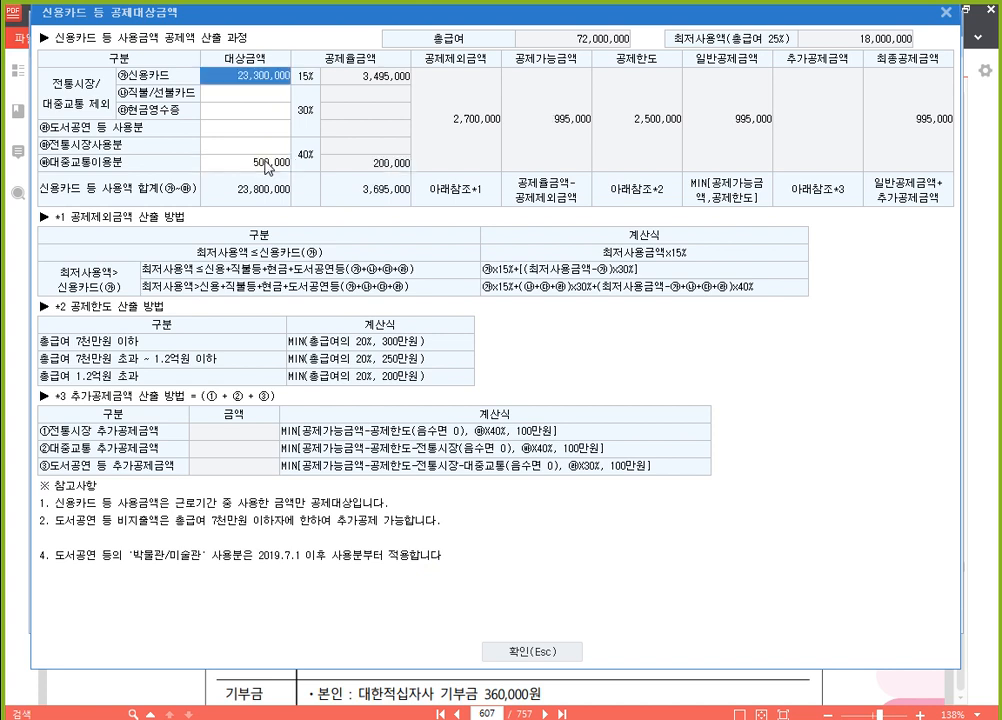
left_click(267, 163)
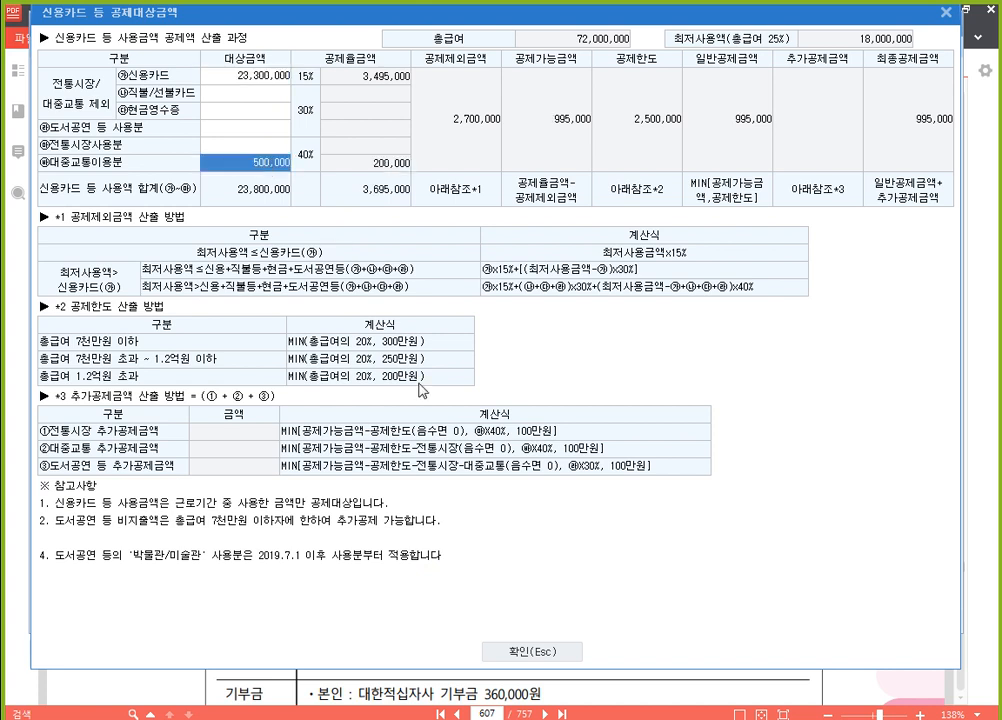
left_click(525, 653)
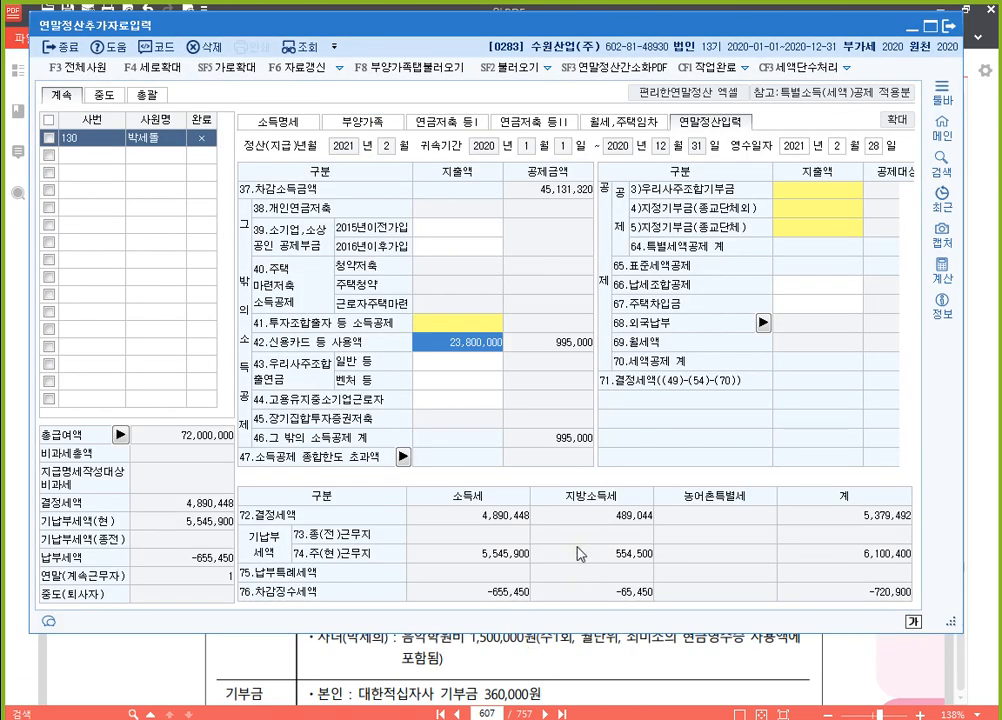
Check the spouse's cash receipt items in the exercise PDF against the dependants' age and basic deduction in the 부양가족 data
left_click(740, 655)
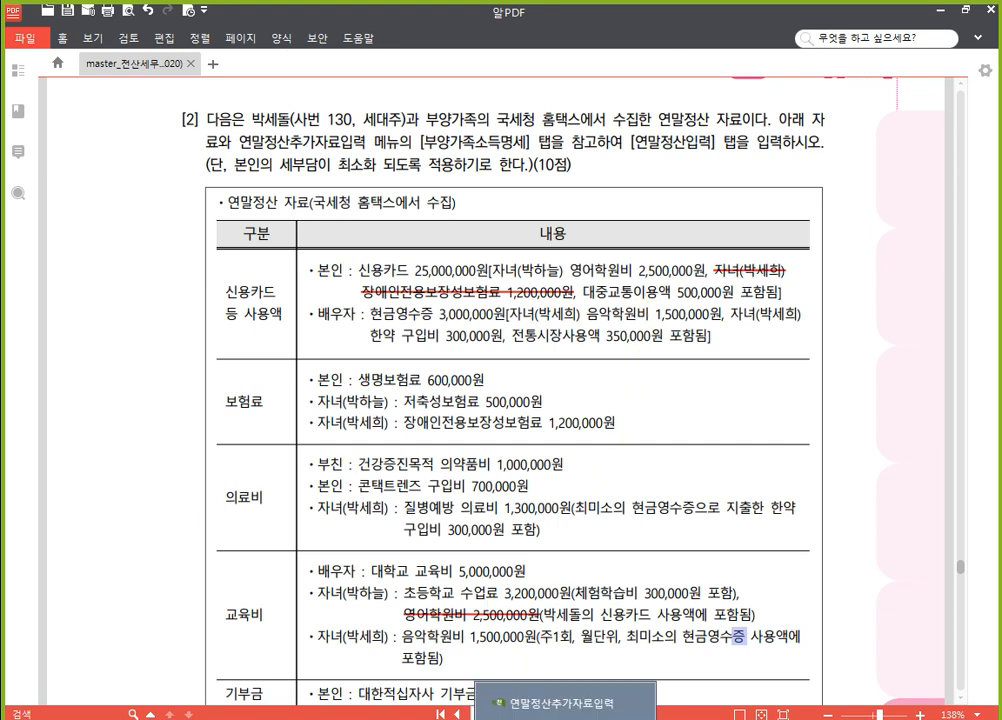
left_click(565, 703)
left_click(358, 122)
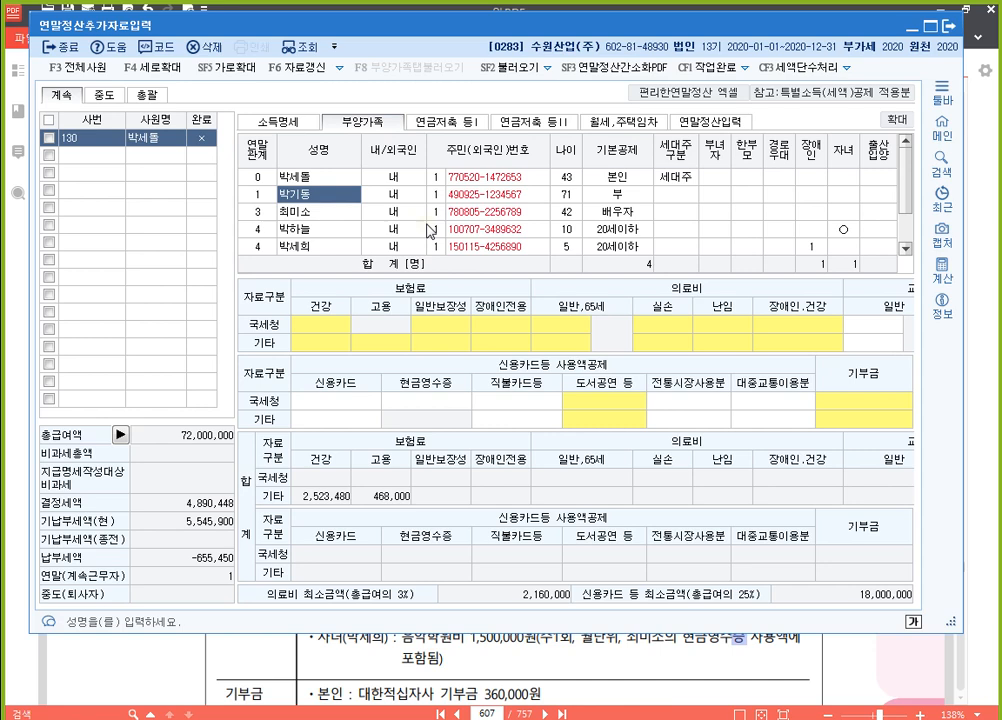
left_click(565, 248)
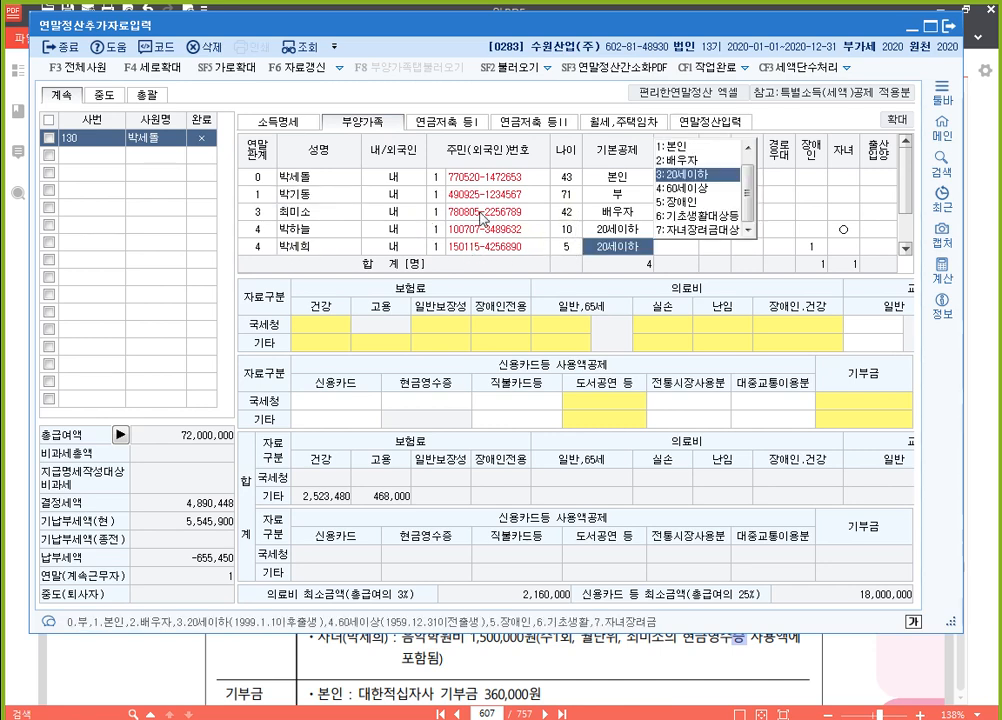
left_click(715, 122)
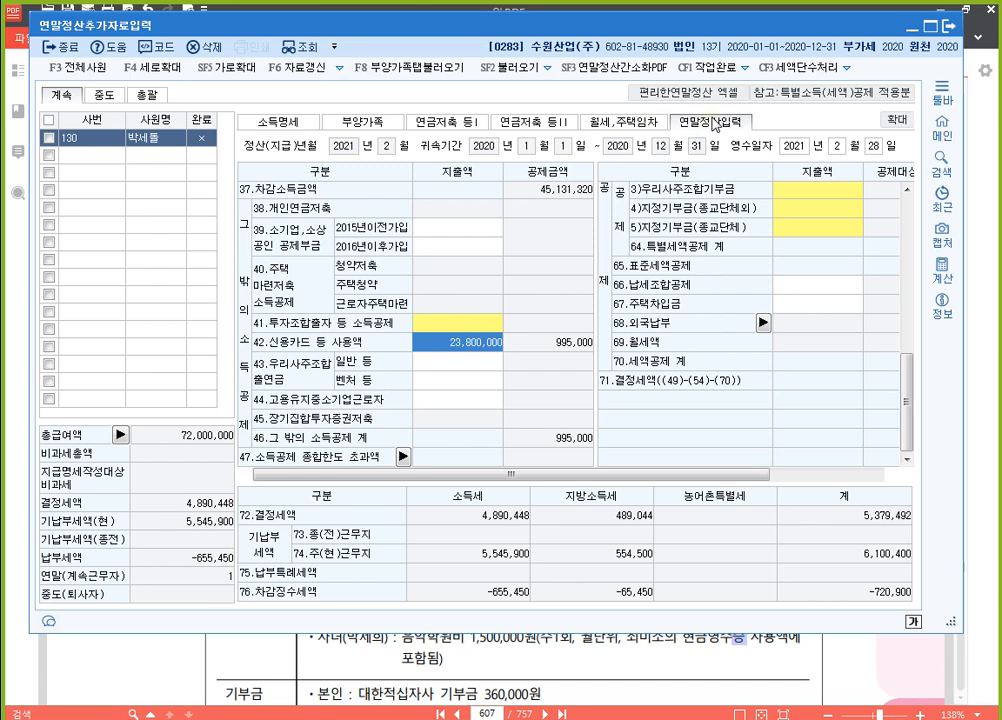
left_click(675, 673)
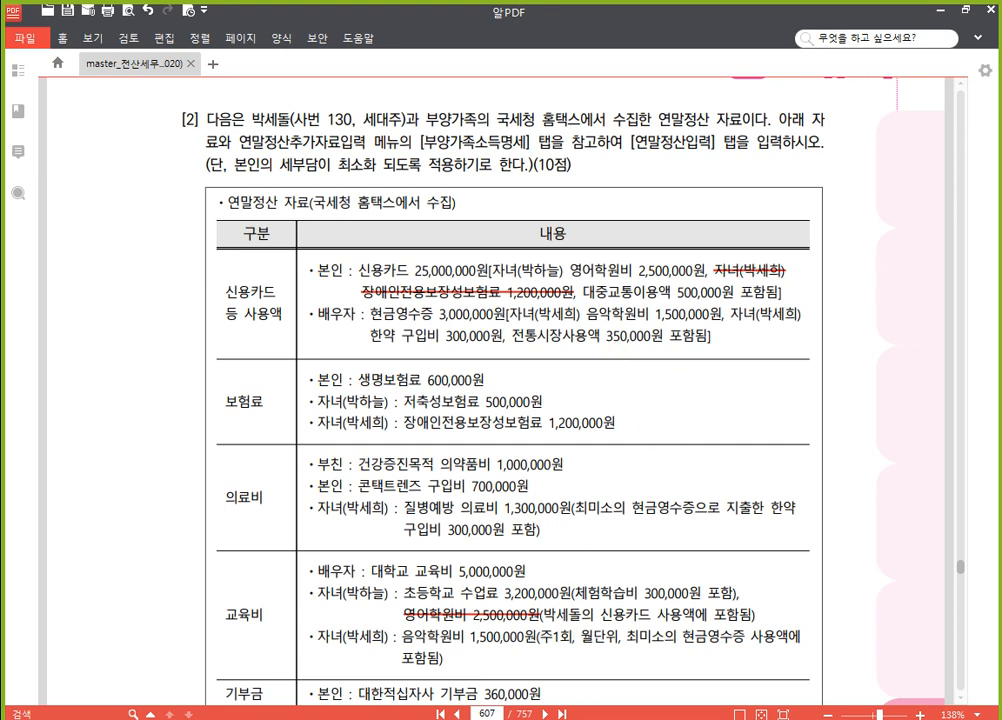
Back in KcLep's 42.신용카드 등 사용액 details, enter 2,650,000 for 현금영수증 and 350,000 for 전통시장사용분, and confirm
key("alt+Tab")
left_click(460, 344)
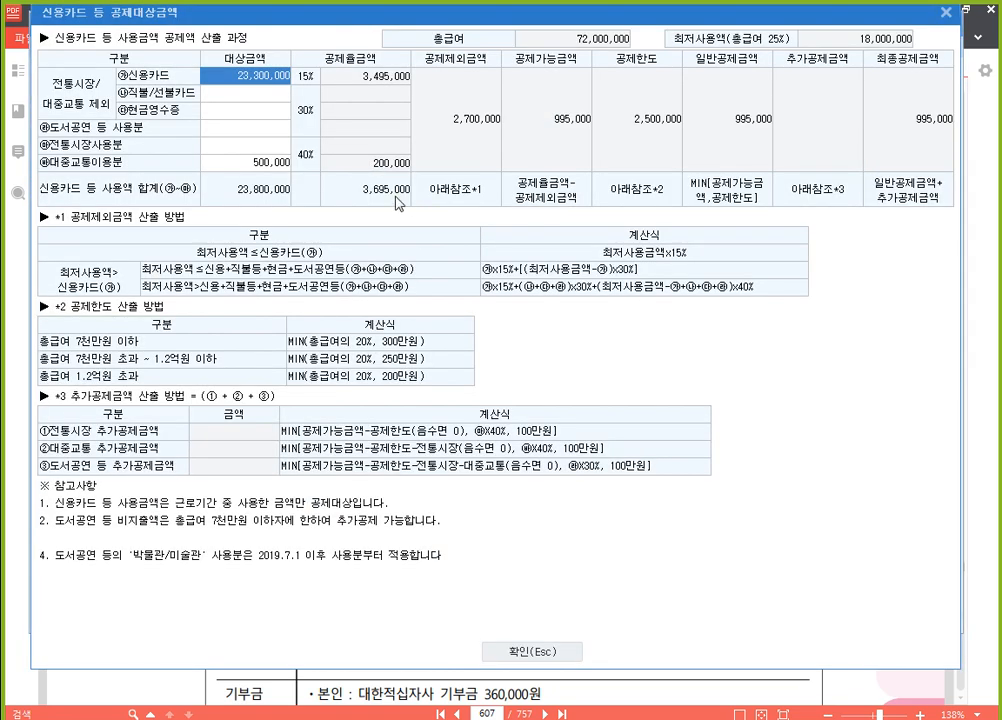
left_click(244, 112)
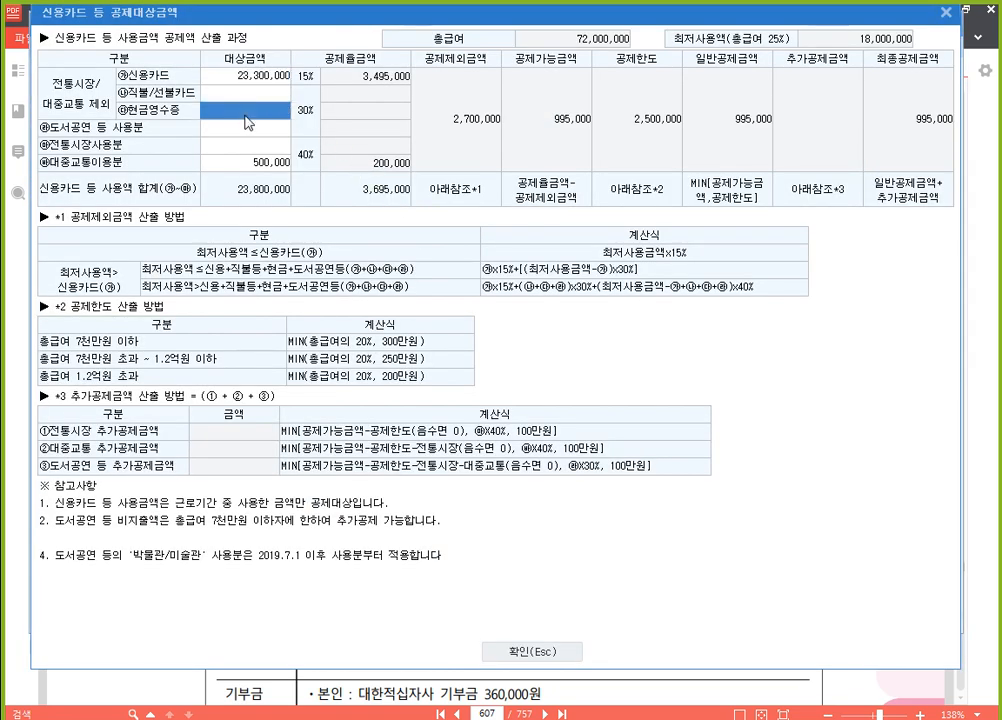
type("2650000")
key("Return")
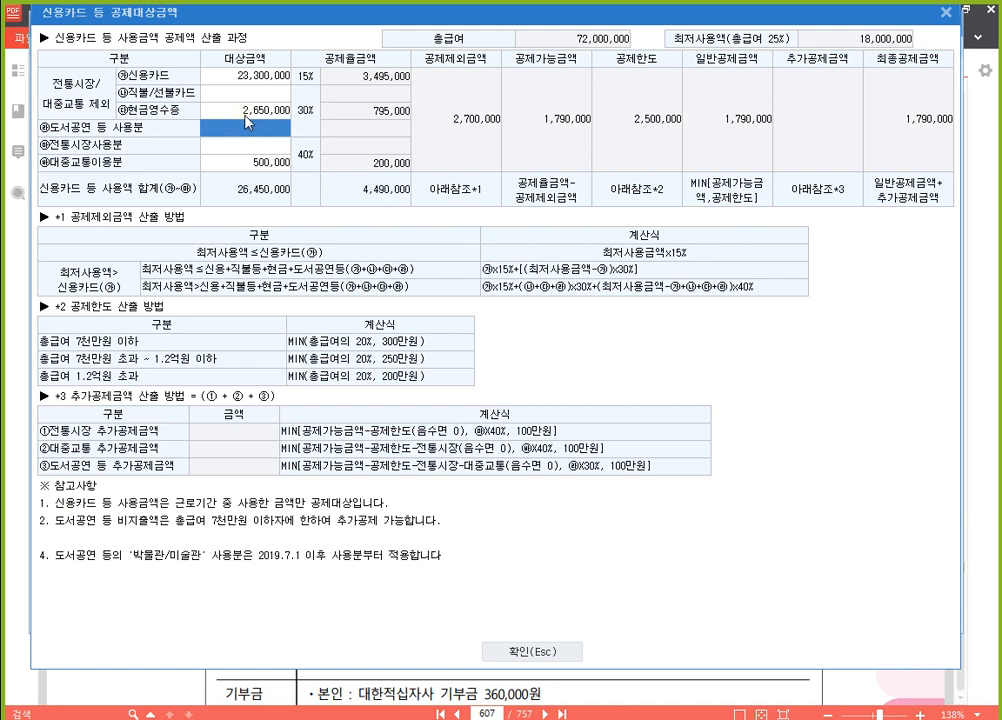
key("Return")
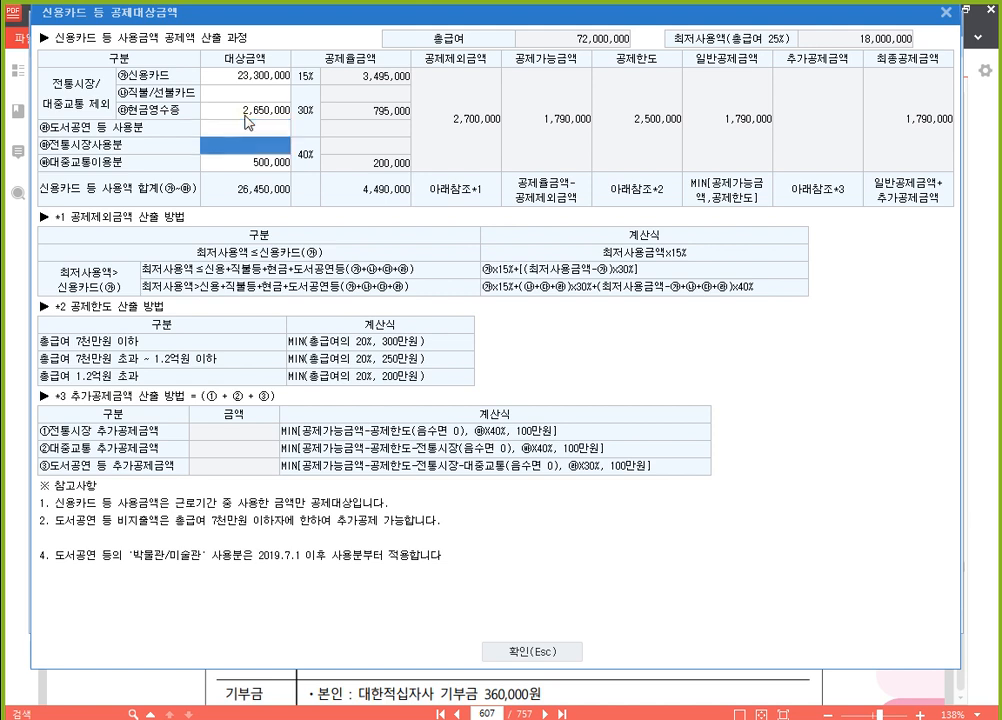
type("3500000")
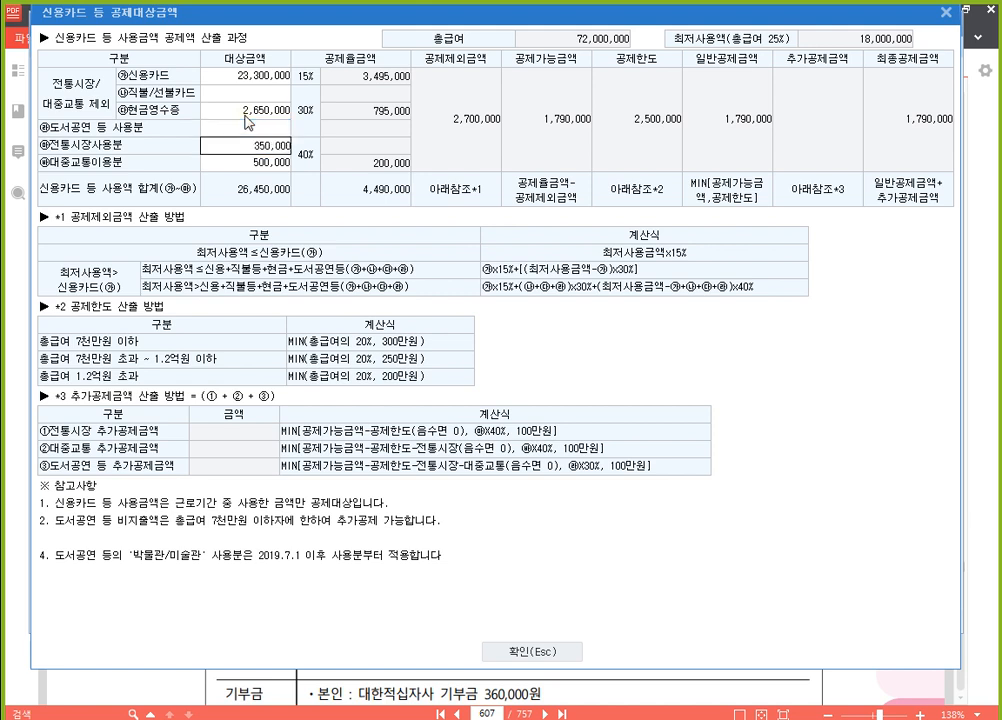
key("Return")
key("Up")
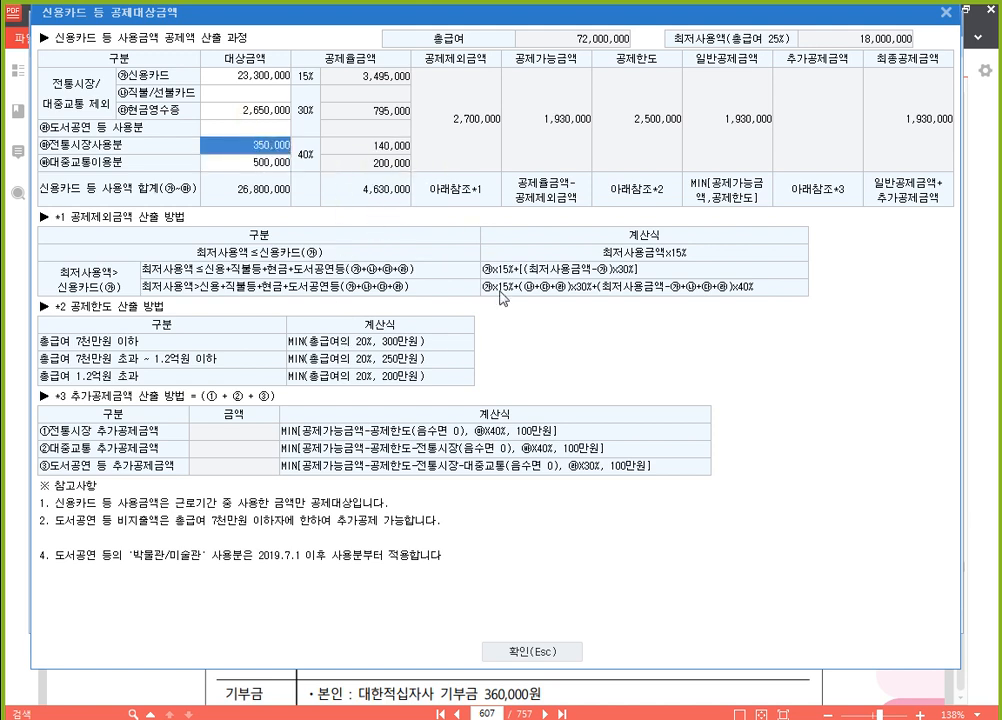
left_click(545, 651)
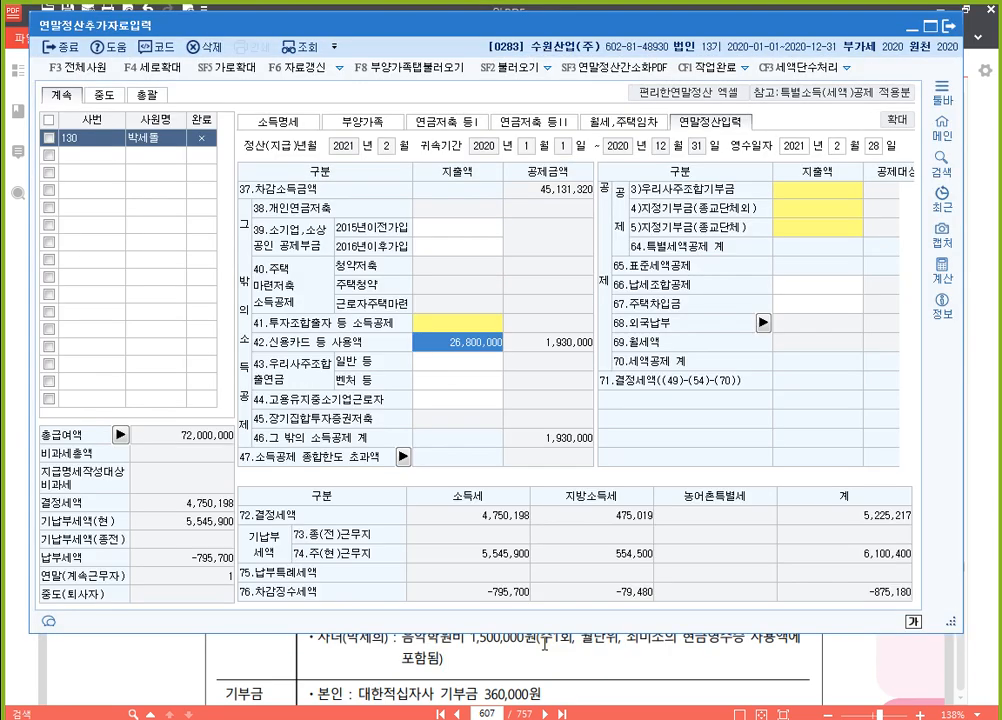
In the exercise PDF, strike out the child's 저축성보험료 500,000원 line in the 보험료 row
left_click(757, 683)
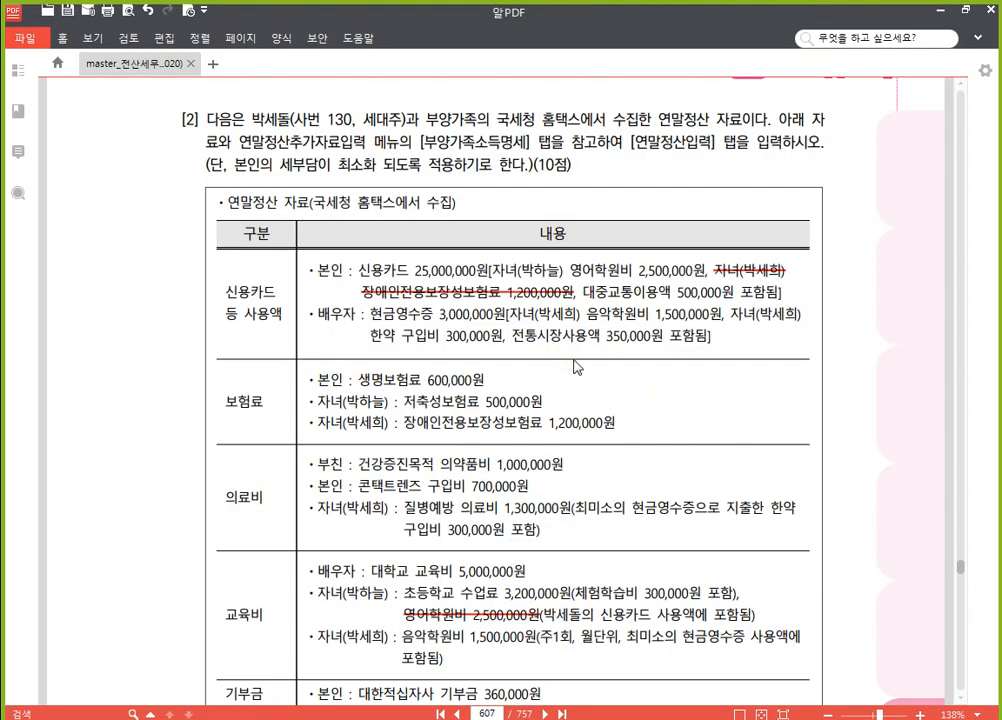
scroll(445, 290, "down", 2)
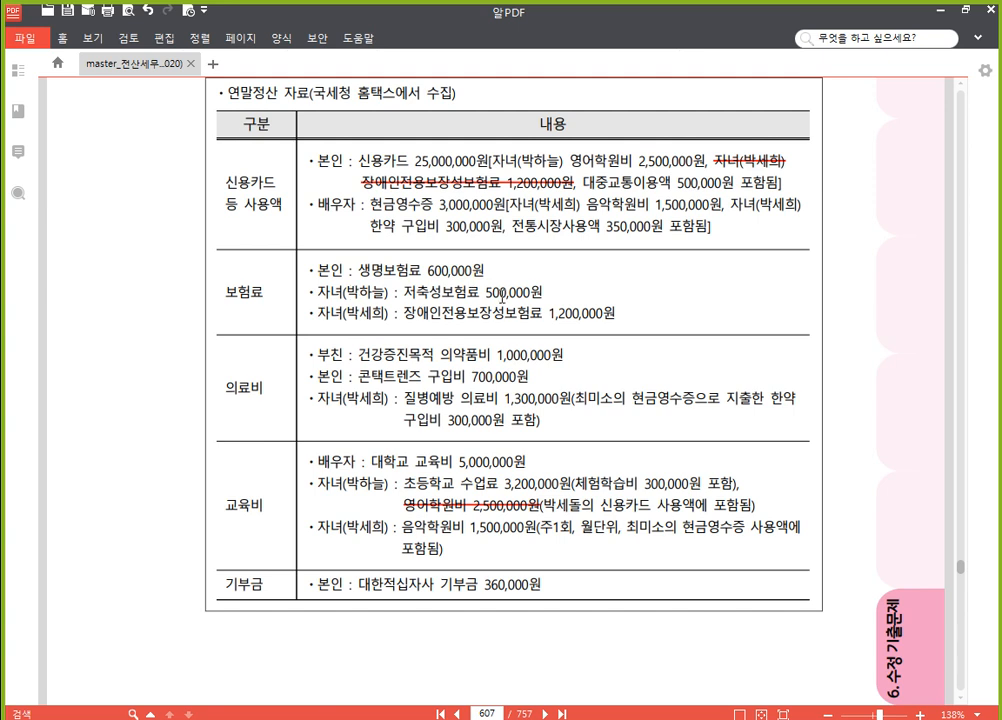
left_click_drag(538, 292, 303, 288)
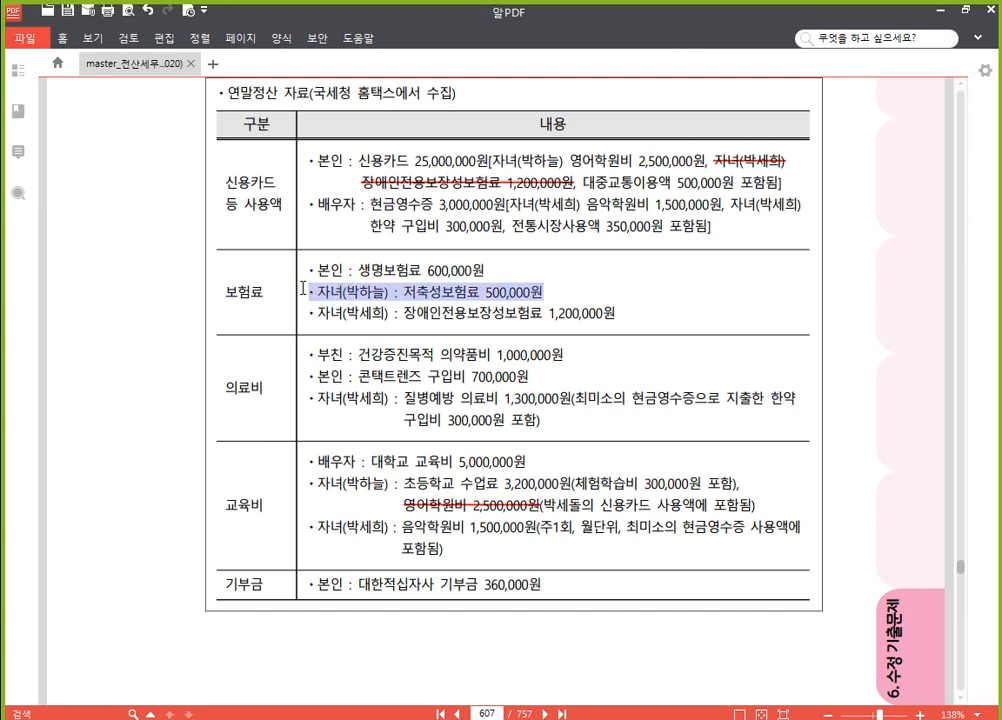
left_click(360, 263)
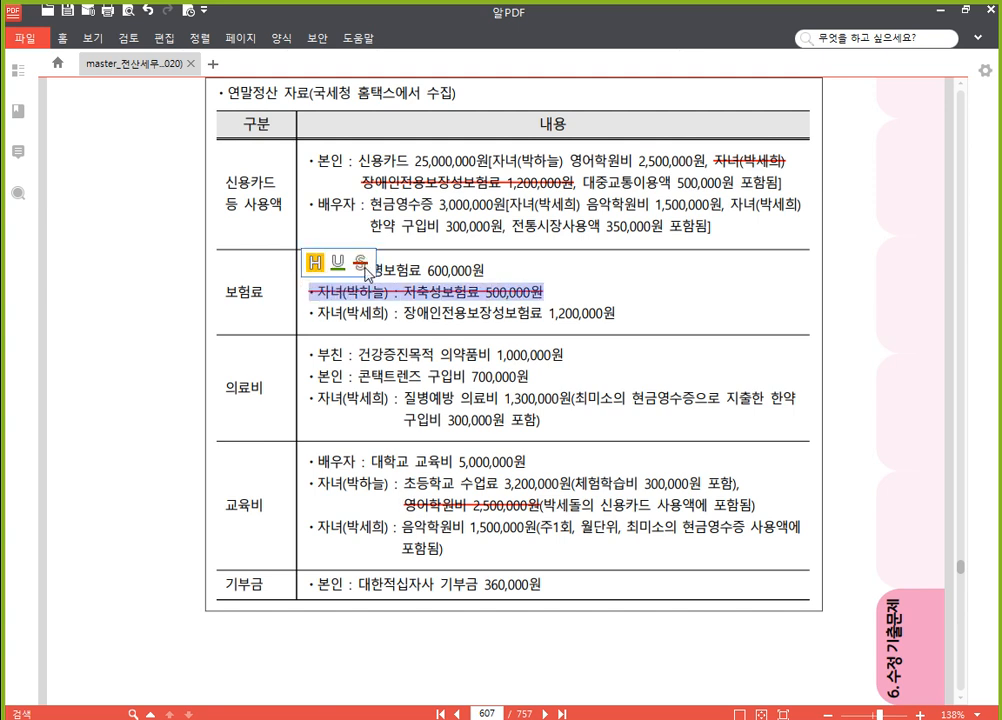
left_click(415, 319)
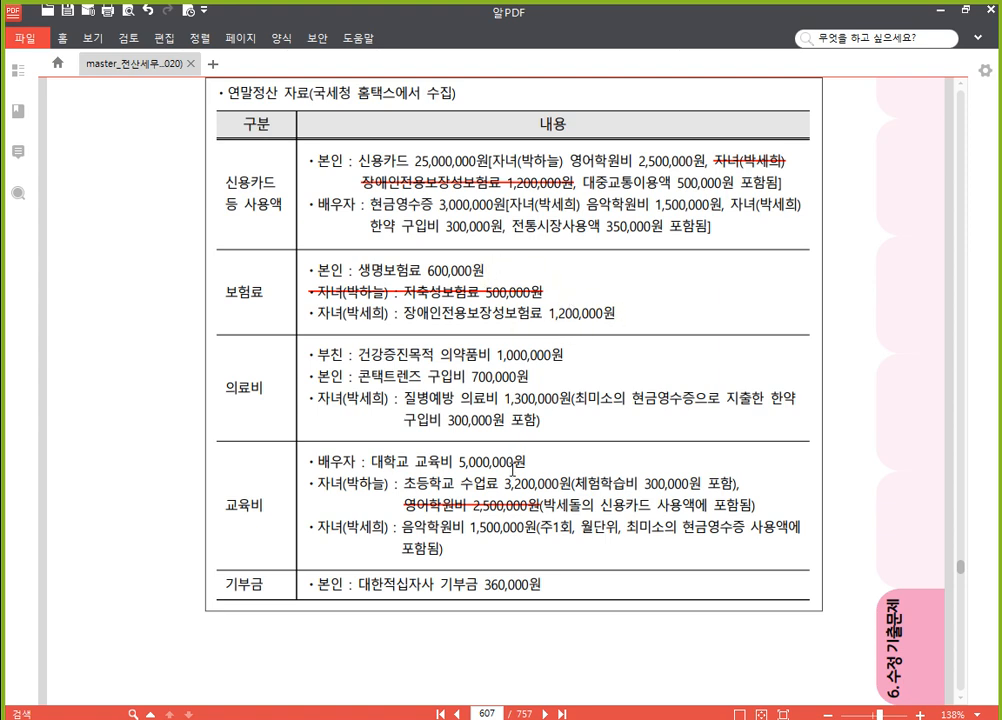
In KcLep, set the 60.보장성보험 expenditure to 600,000 for 일반 and 1,200,000 for 장애인
left_click(560, 718)
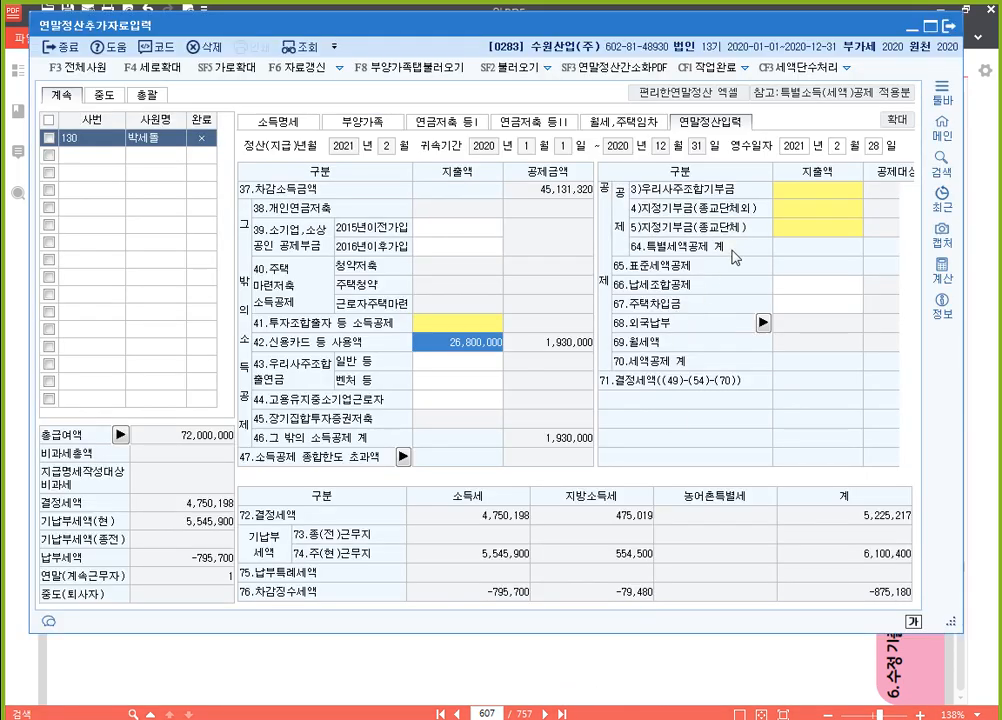
left_click(780, 214)
scroll(788, 223, "up", 4)
left_click(820, 245)
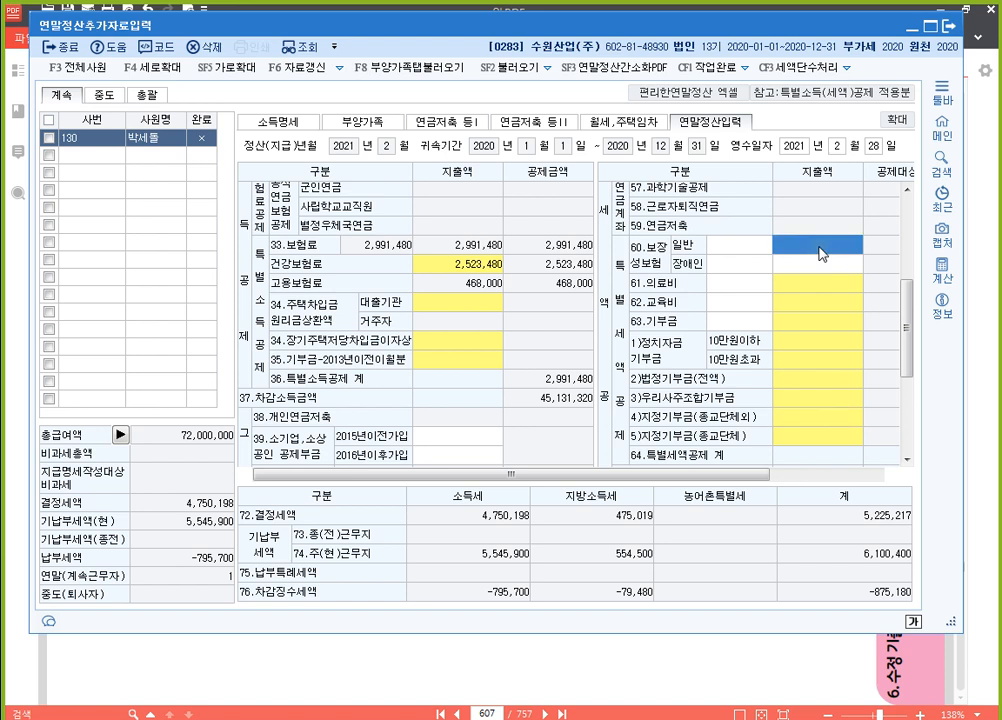
type("6000000")
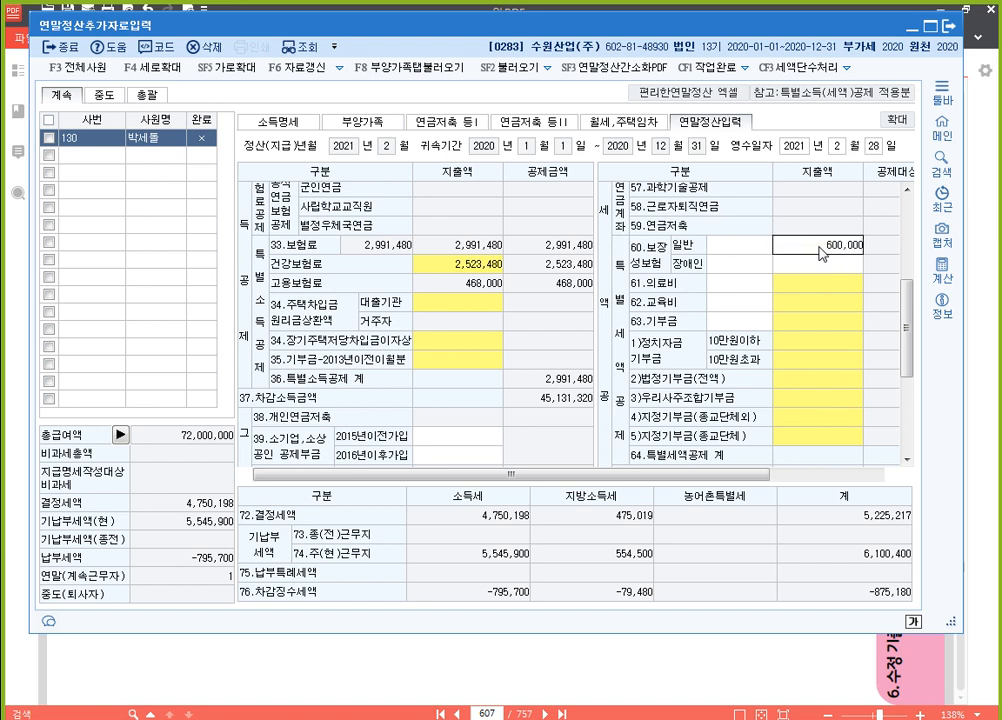
key("Return")
type("1200000")
key("Return")
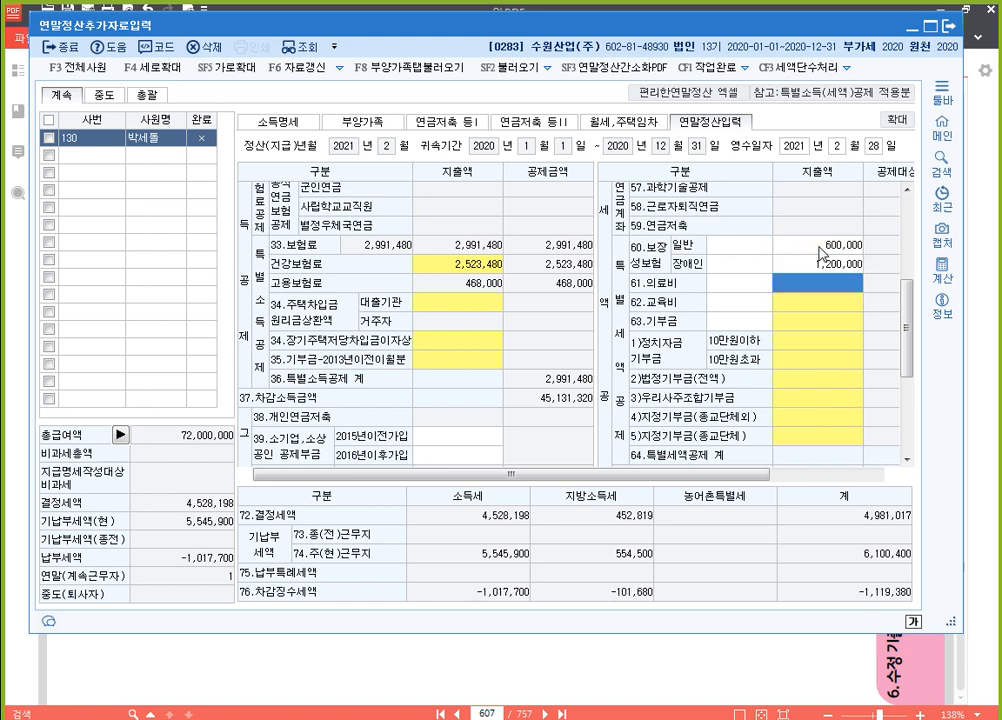
left_click(818, 245)
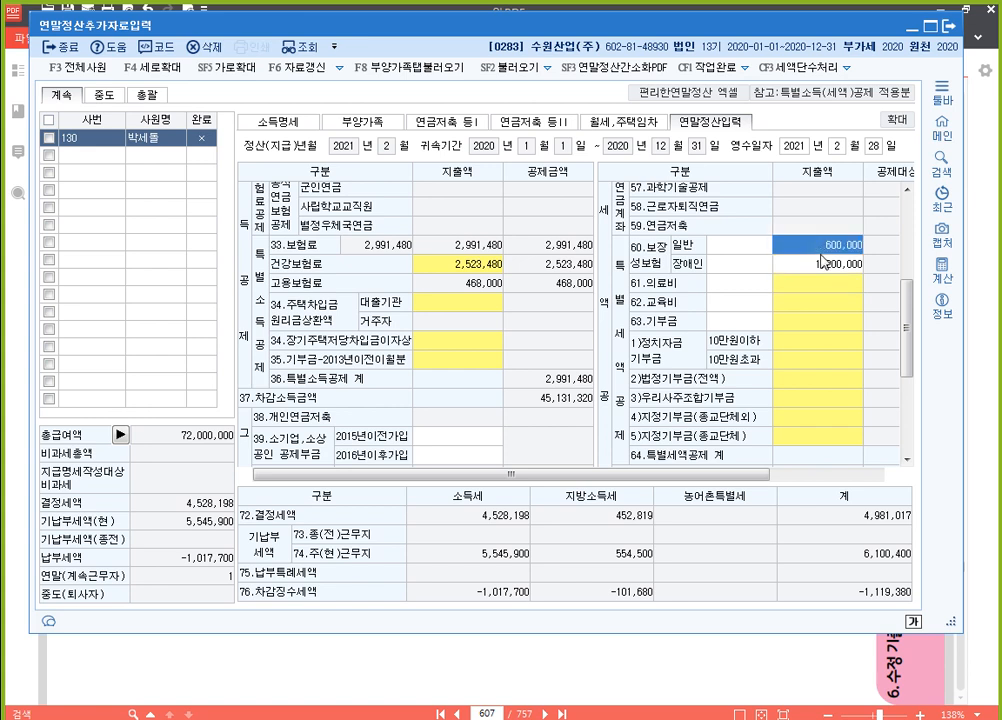
left_click(825, 268)
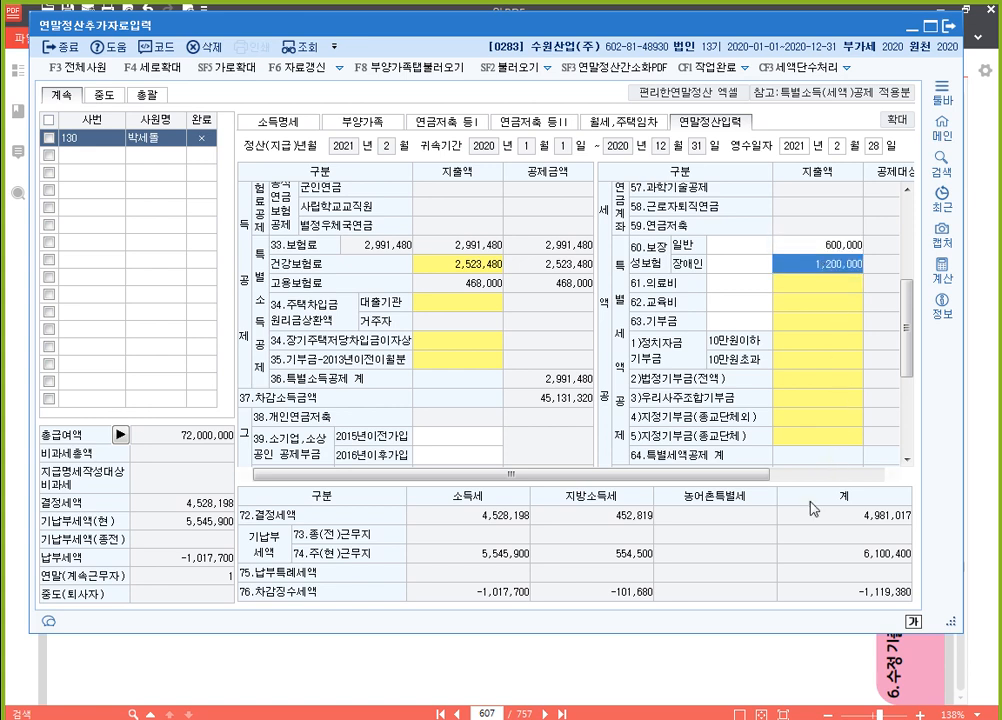
In the exercise PDF, strike out the father's 건강증진목적 의약품비 1,000,000원 line in the 의료비 row
left_click(670, 668)
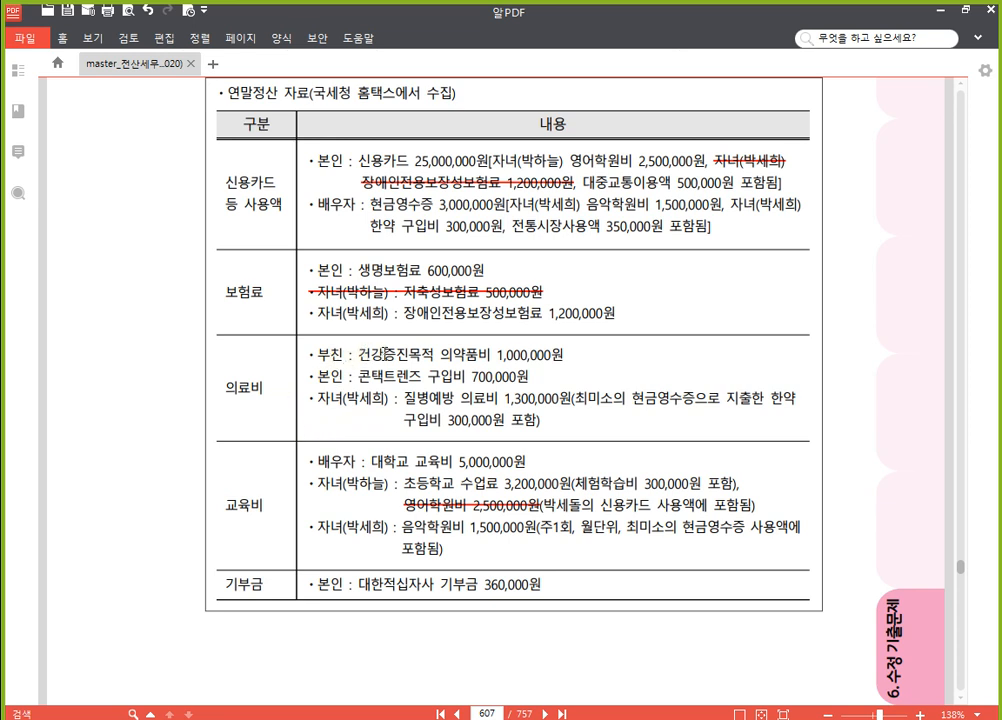
left_click_drag(566, 354, 306, 354)
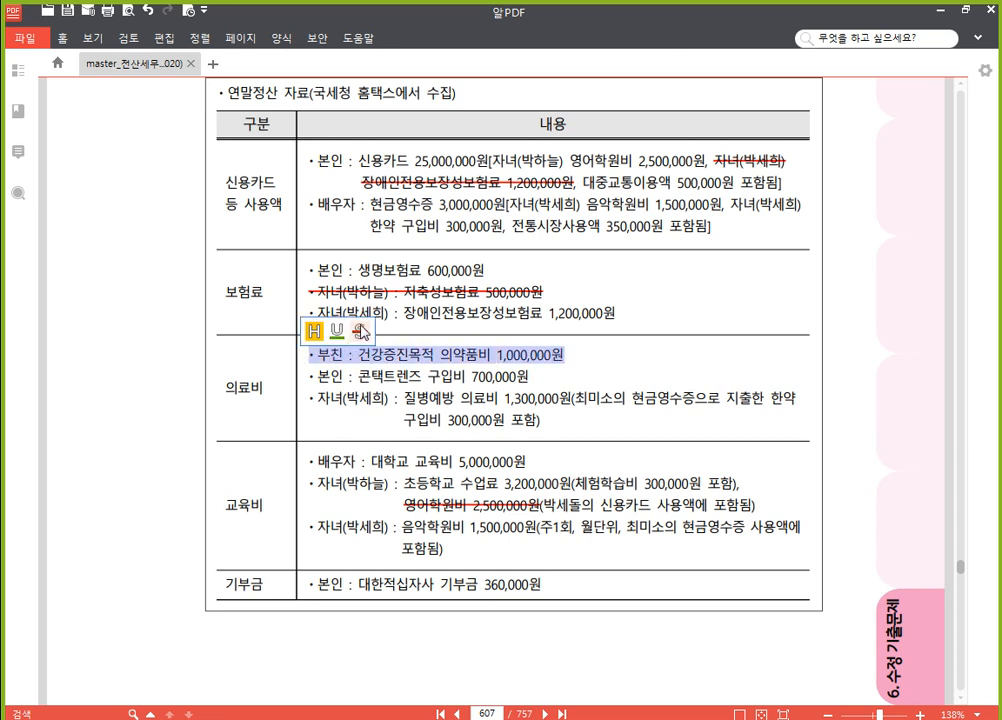
left_click(360, 331)
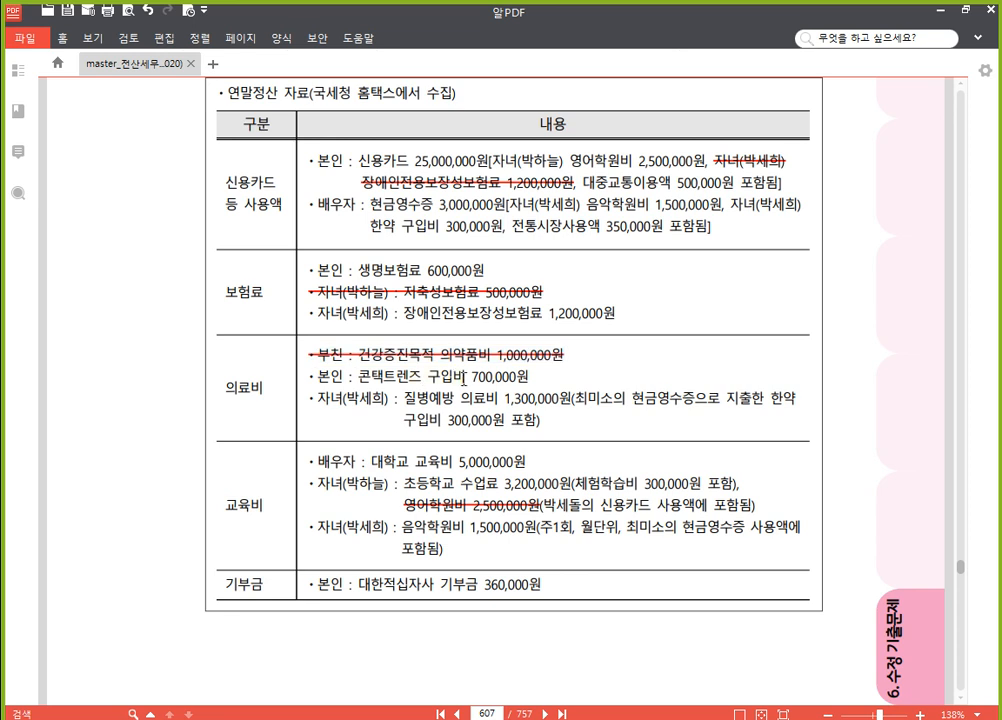
In the exercise PDF, underline the 700,000원 amount of the 콘택트렌즈 구입비 line in the 의료비 row
left_click_drag(472, 377, 529, 377)
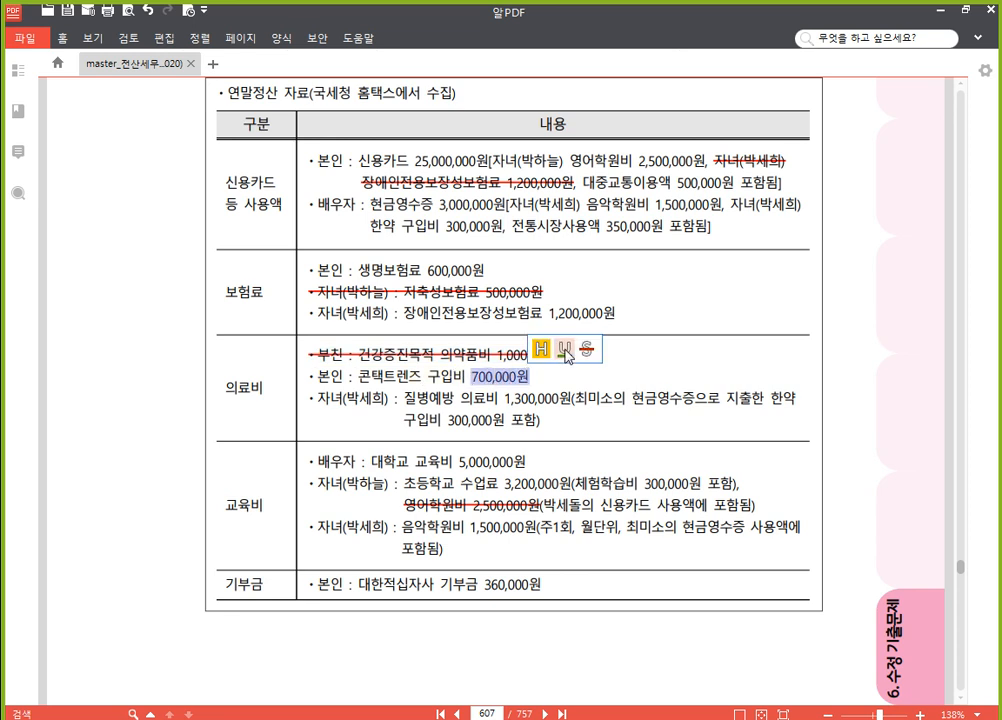
left_click(564, 350)
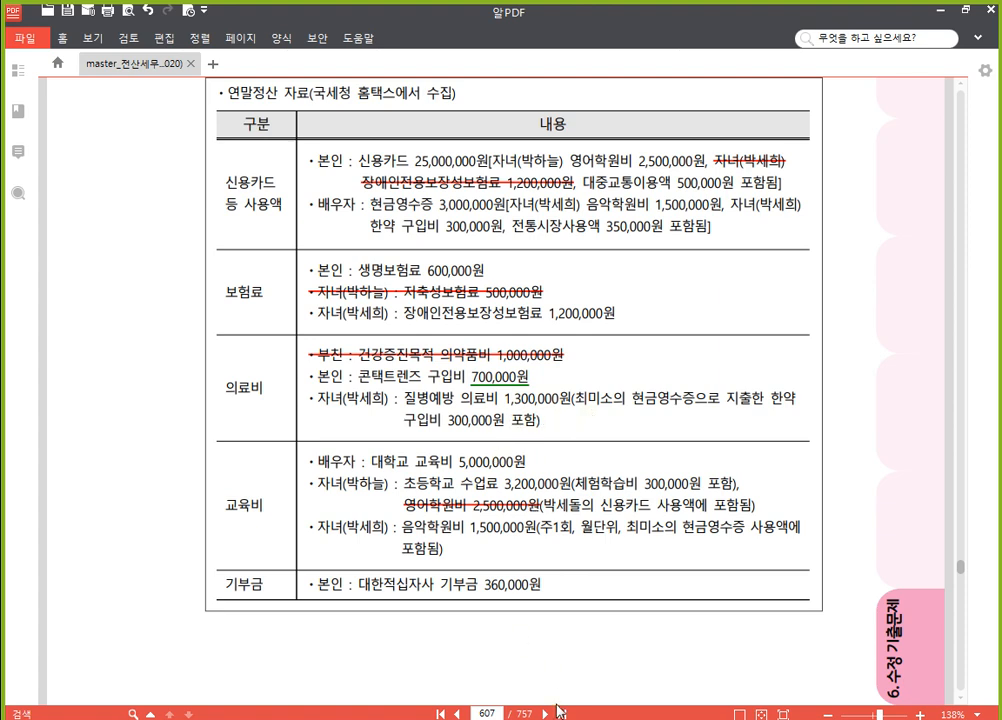
In KcLep's 61.의료비 details, enter 500,000 for 본인,65세 이상자 and 1,300,000 for 장애인.건강보험산정특례자, and confirm
key("alt+Tab")
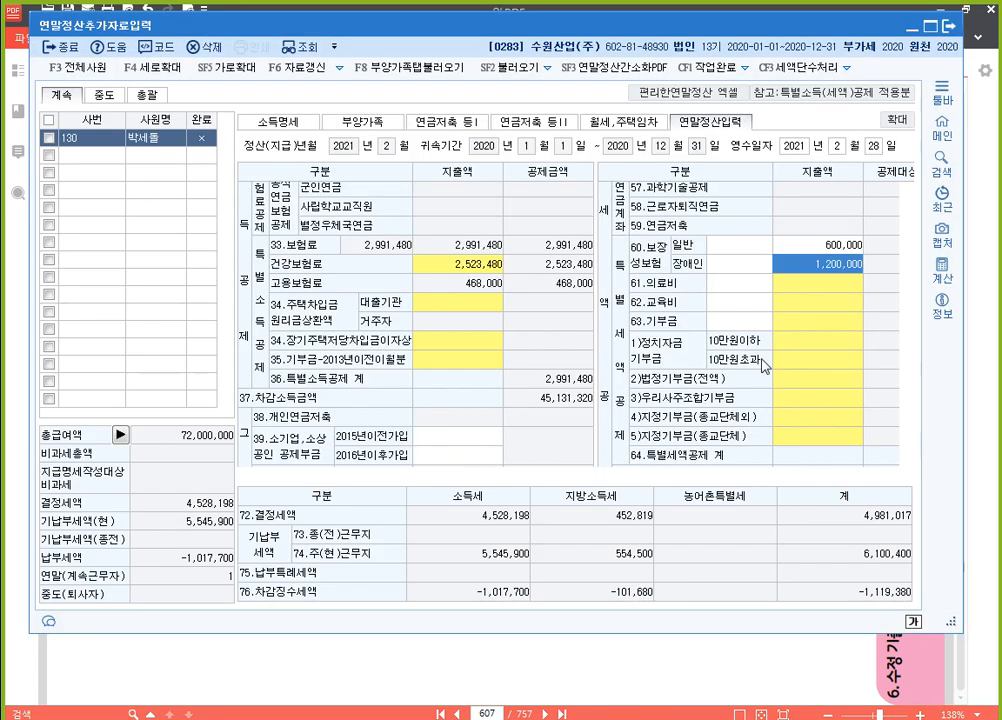
double_click(823, 283)
key("Return")
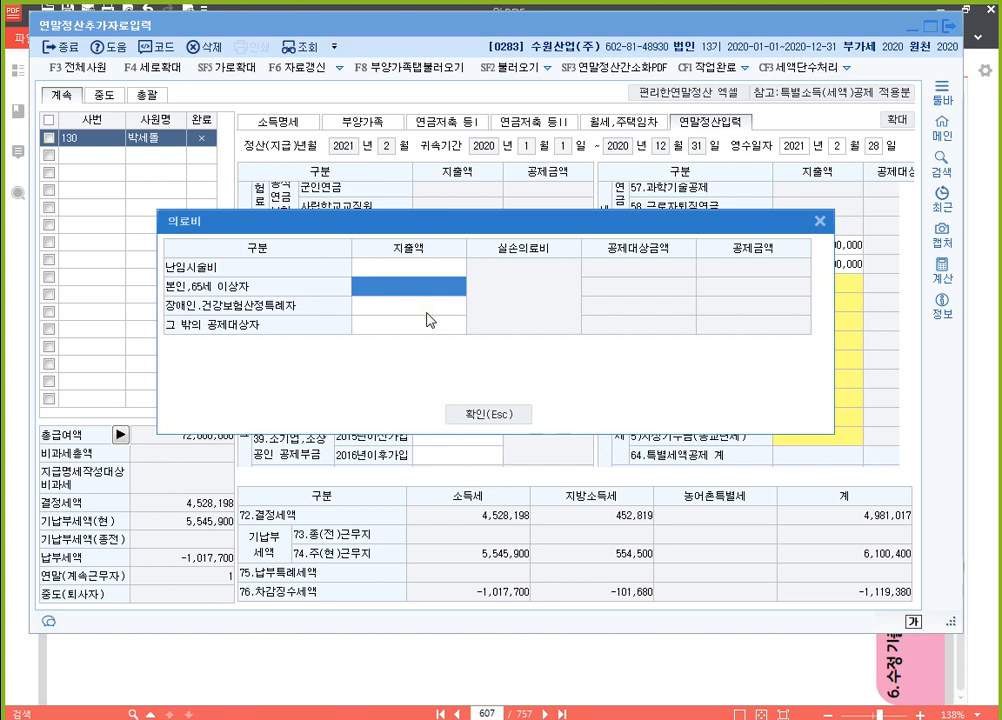
type("5000000")
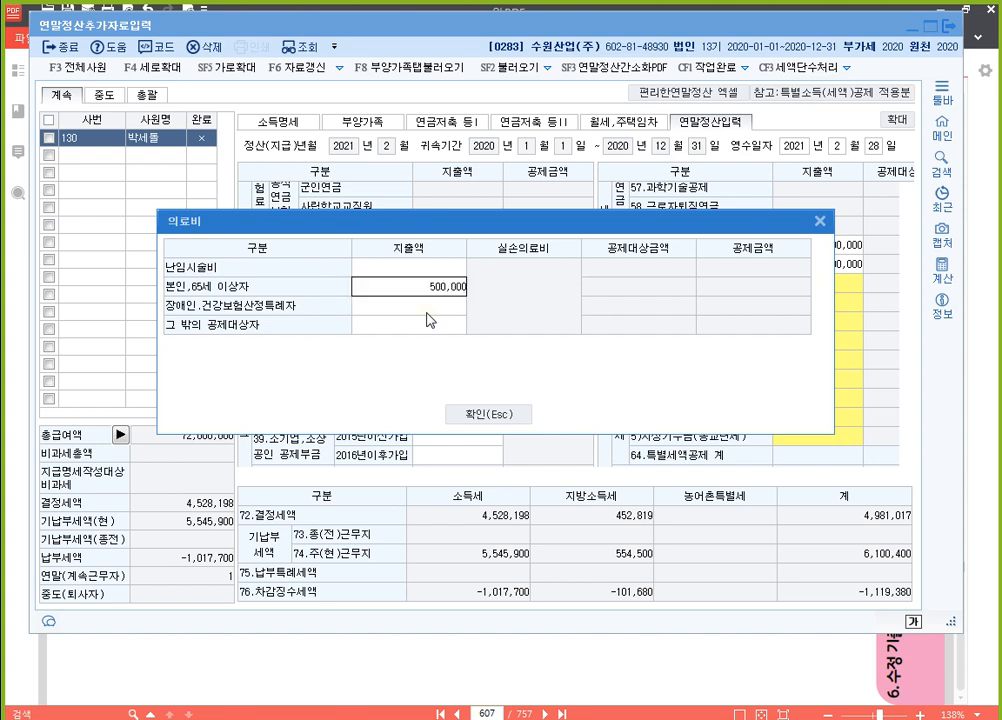
key("Return")
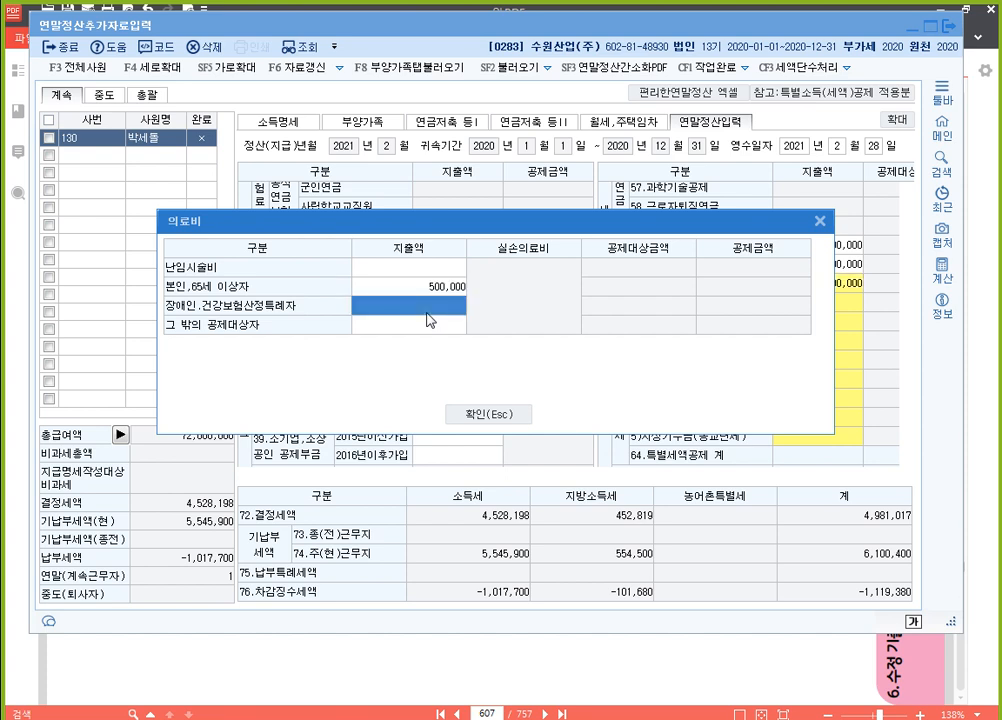
type("1300000")
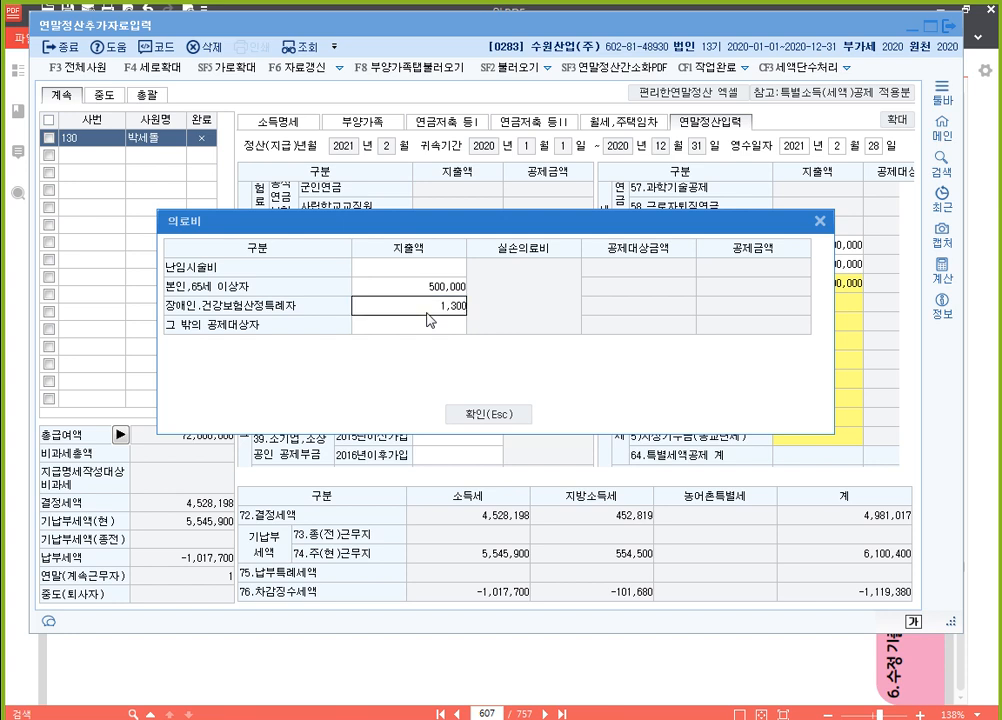
key("Return")
left_click(426, 312)
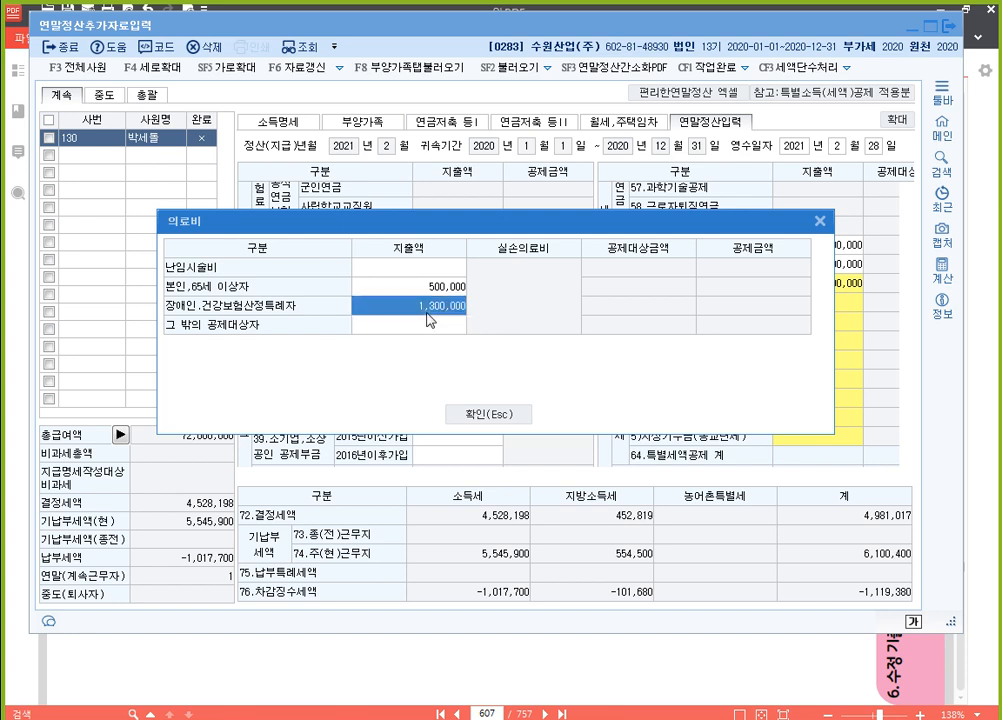
left_click(495, 415)
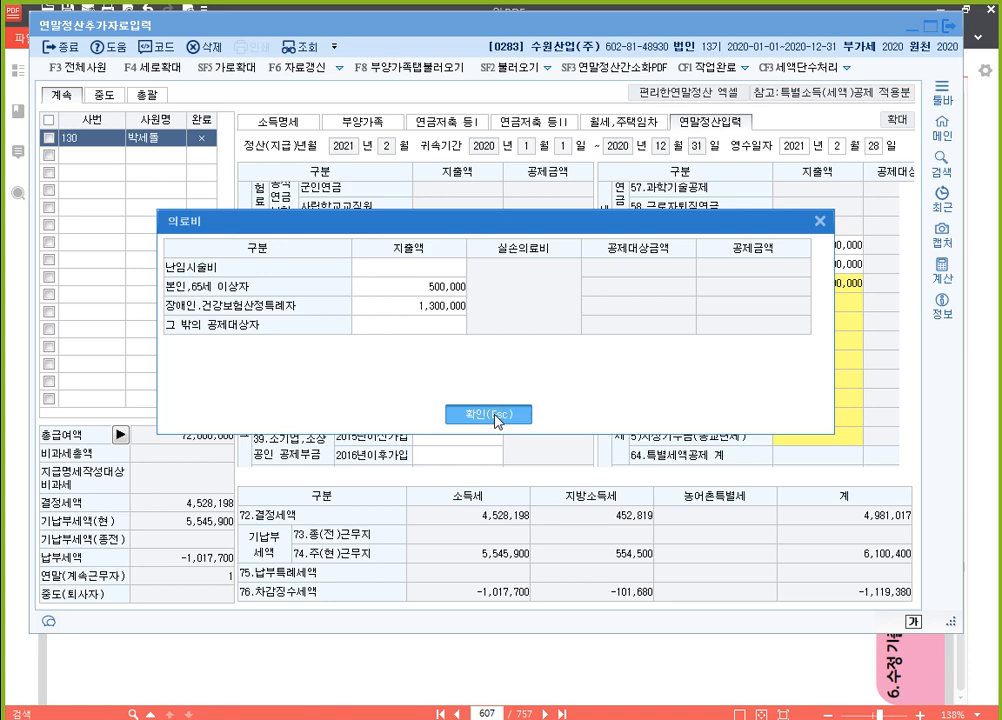
left_click(495, 415)
Check the 교육비 row in the exercise PDF, and in KcLep's 62.교육비 details enter 5,000,000 as the 대학생 expenditure
left_click(751, 671)
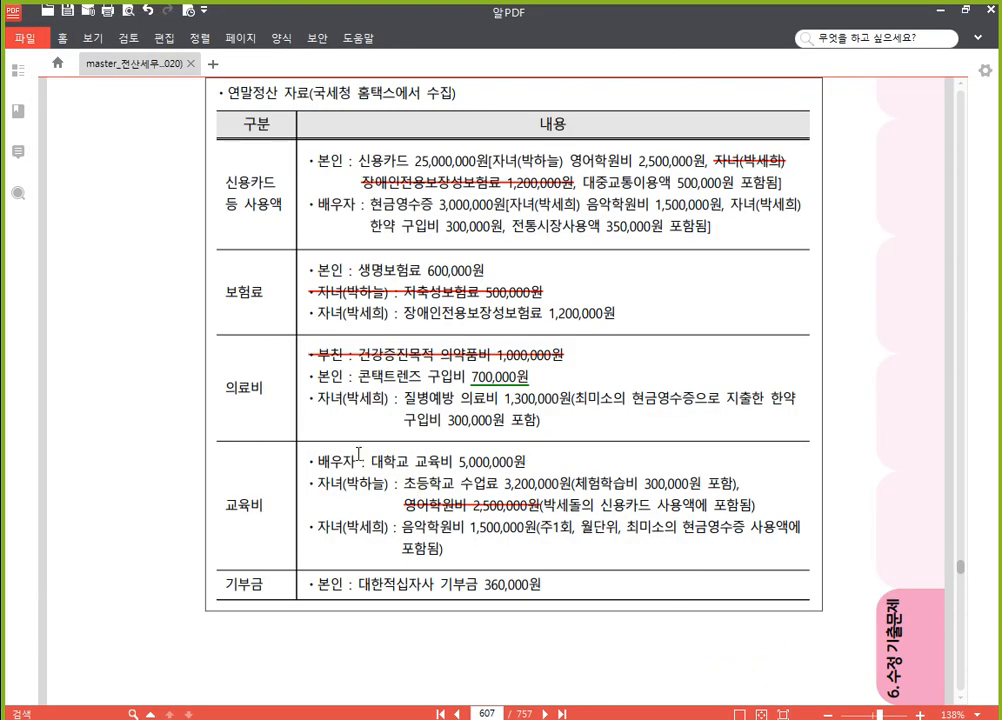
scroll(300, 440, "down", 1)
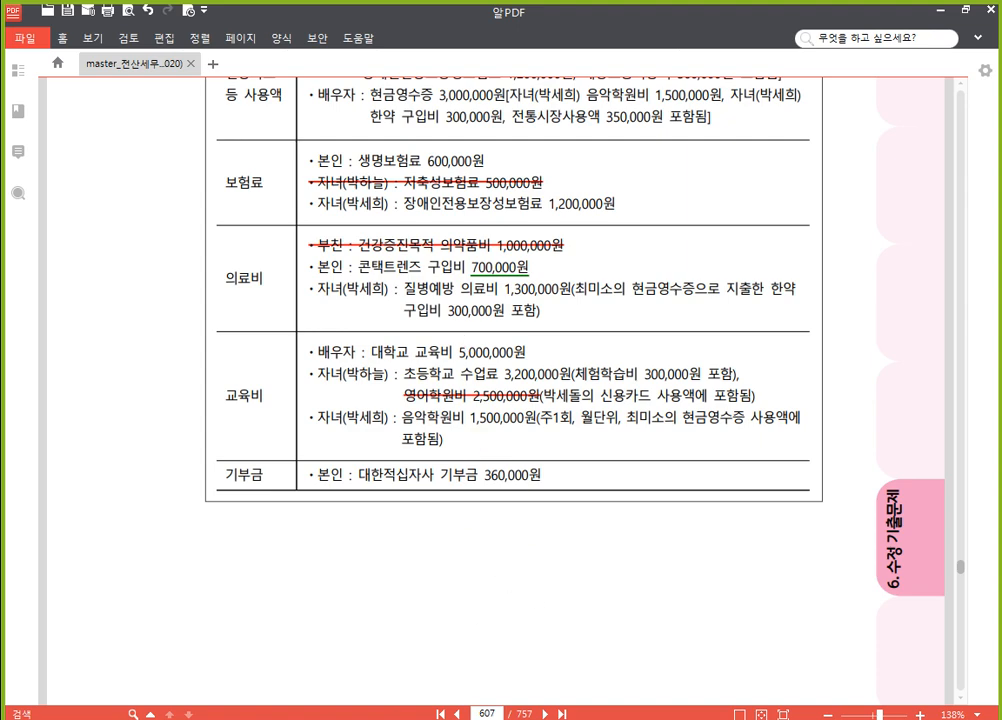
key("alt+Tab")
left_click(828, 306)
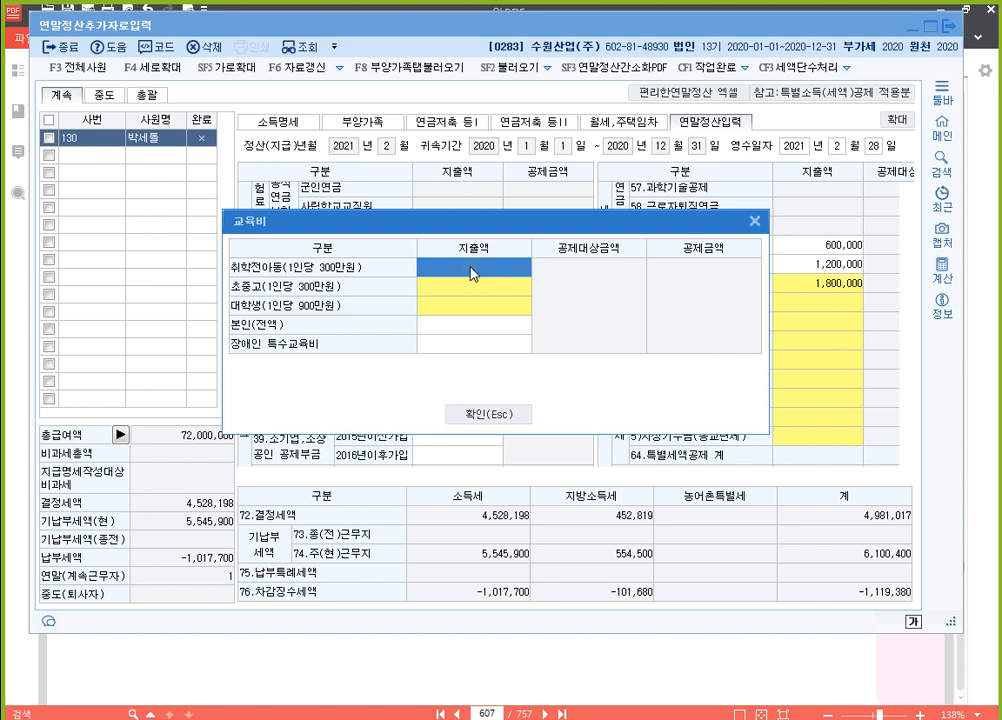
left_click(461, 305)
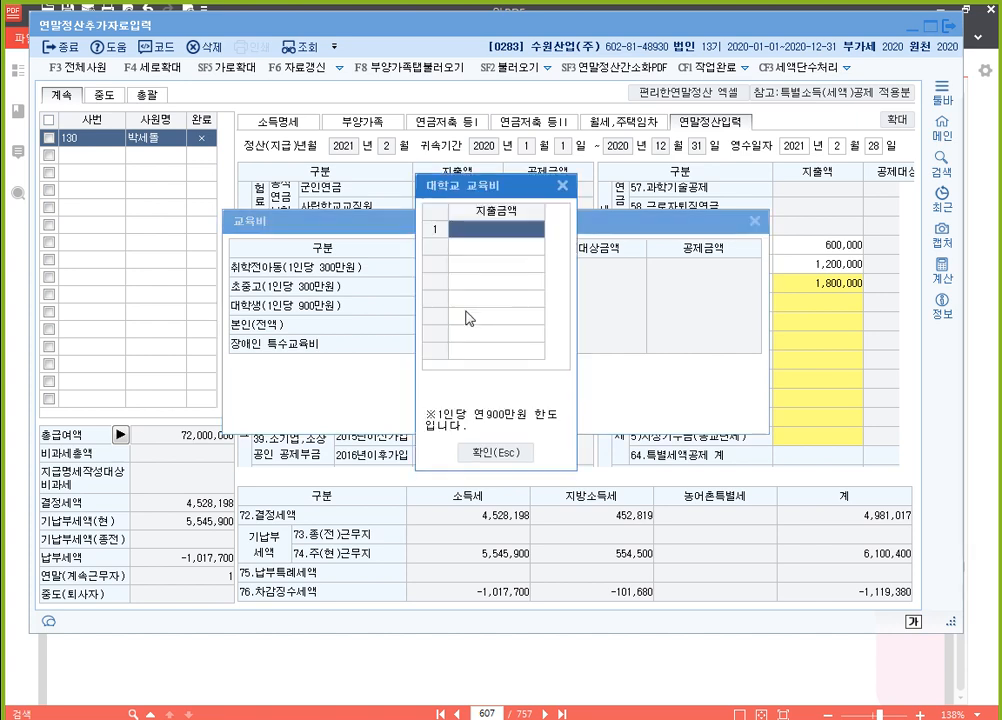
type("5000000")
key("Return")
left_click(520, 230)
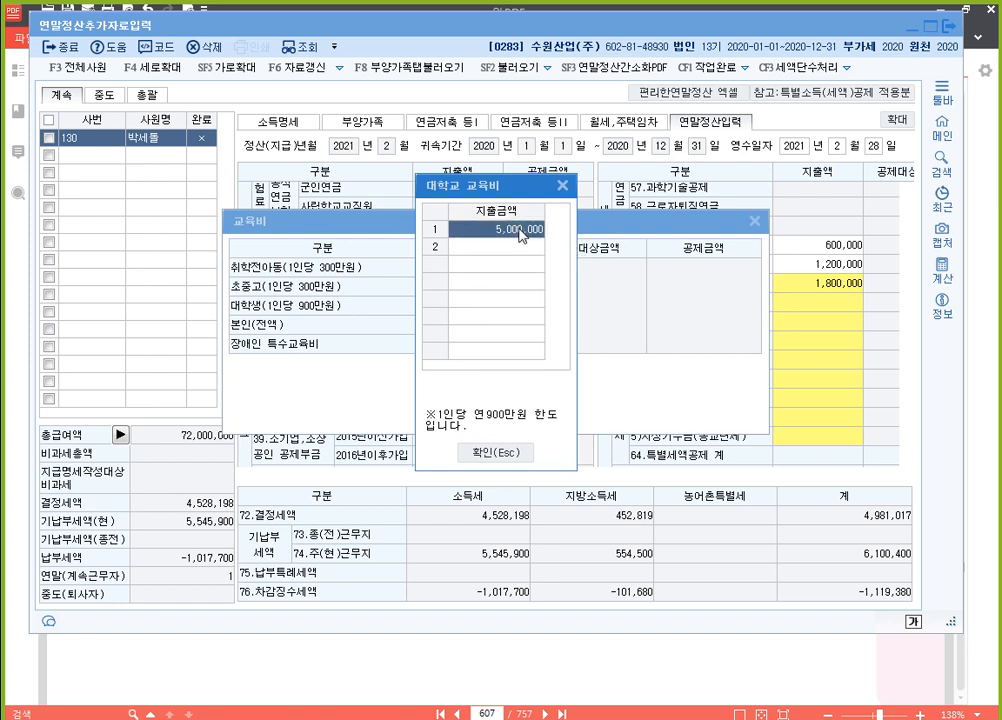
left_click(507, 455)
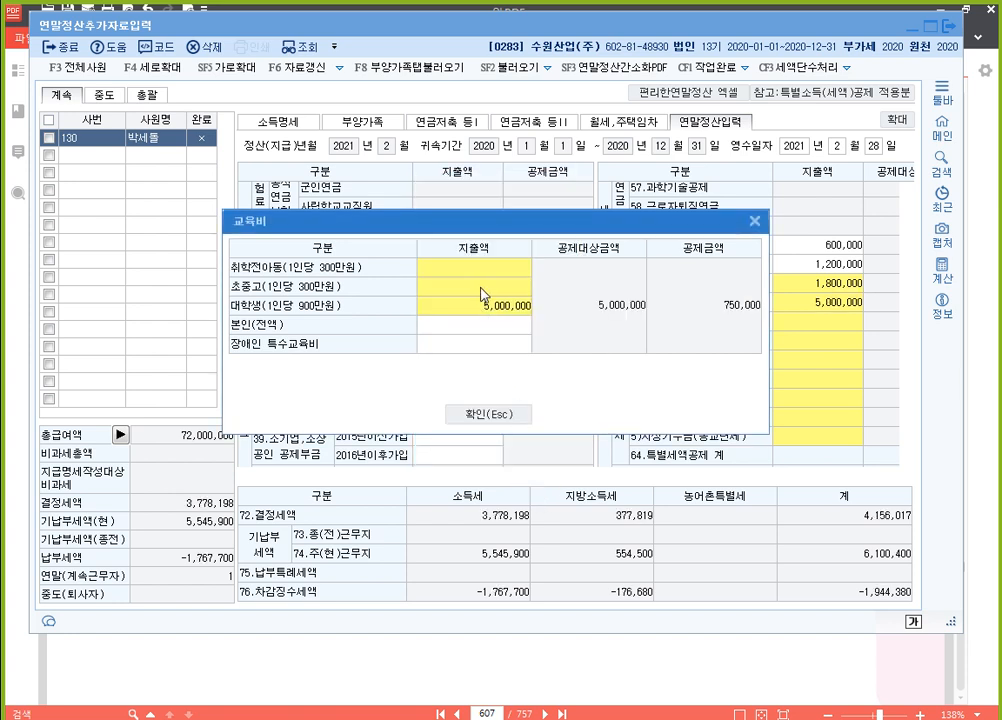
Enter 3,200,000 as the 초중고 expenditure in the 교육비 details
double_click(482, 294)
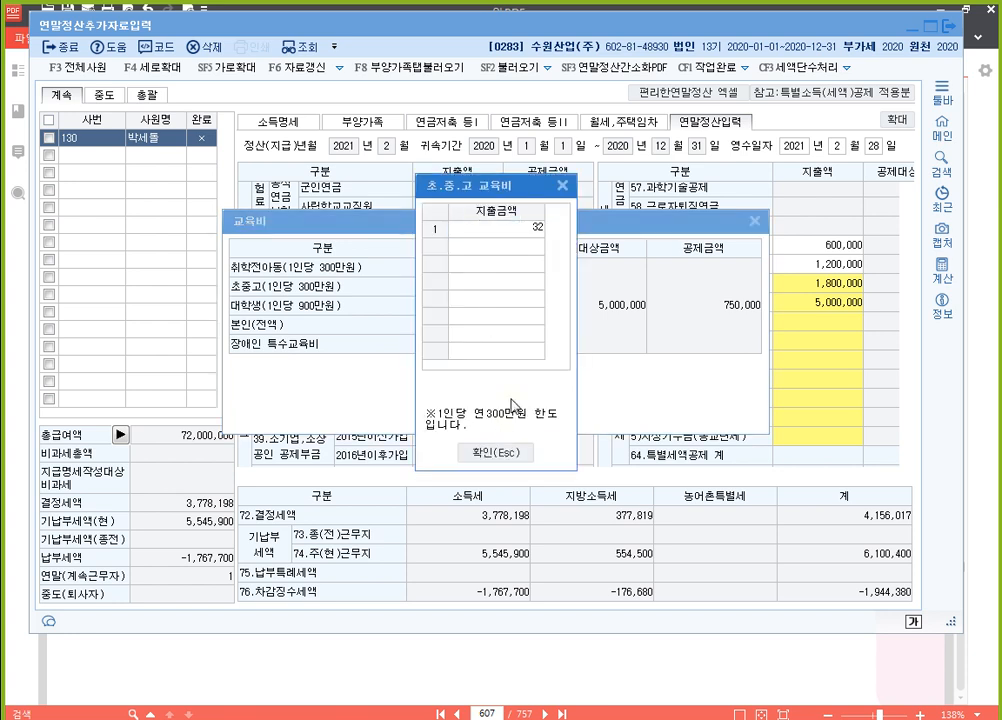
type("3200000")
key("Return")
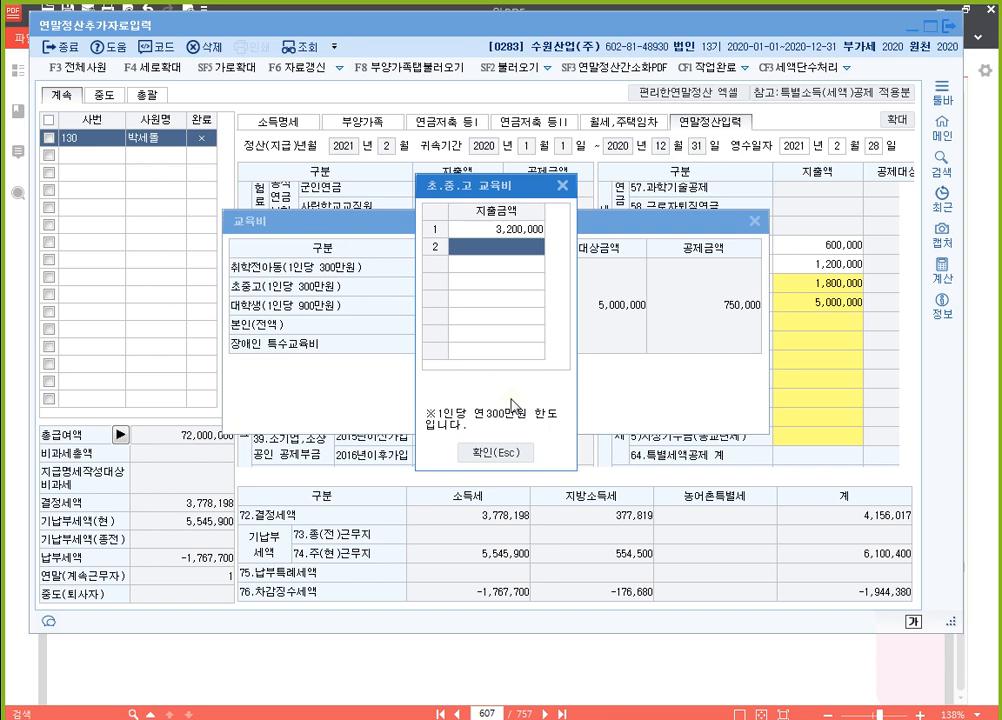
left_click(498, 459)
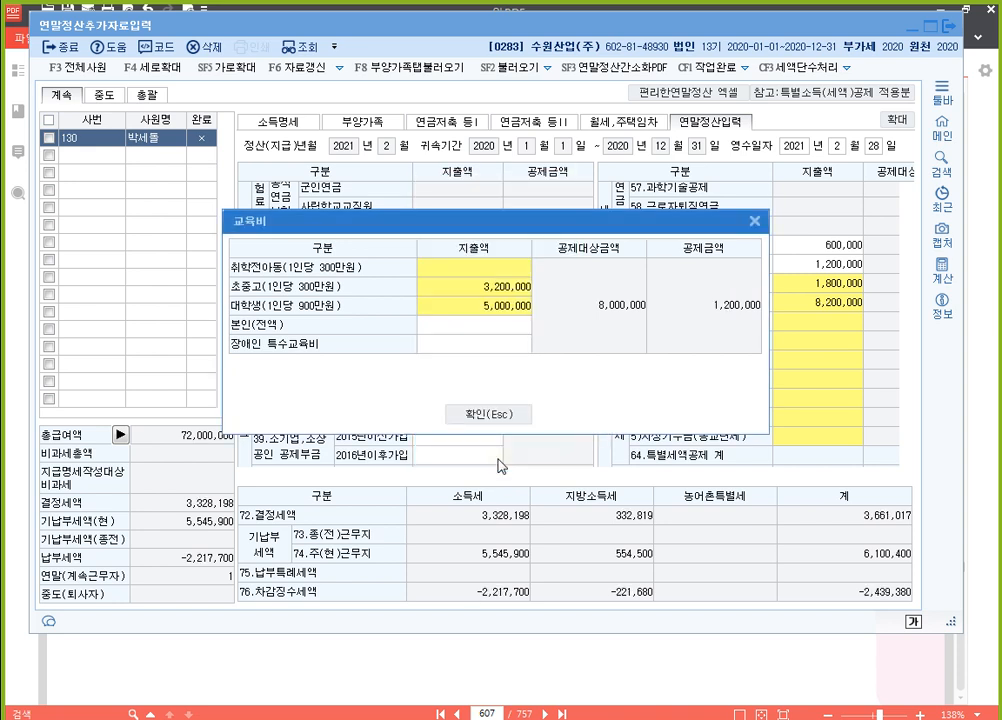
Enter 1,500,000 as the 취학전아동 expenditure and confirm the 교육비 details
left_click(494, 267)
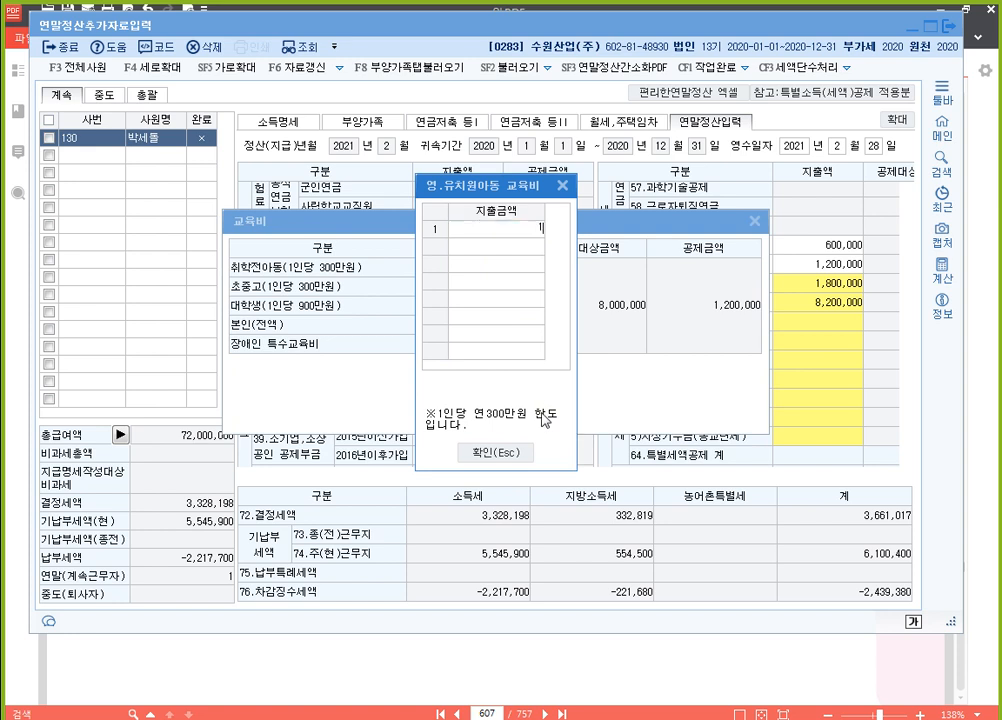
type("1500000")
key("Return")
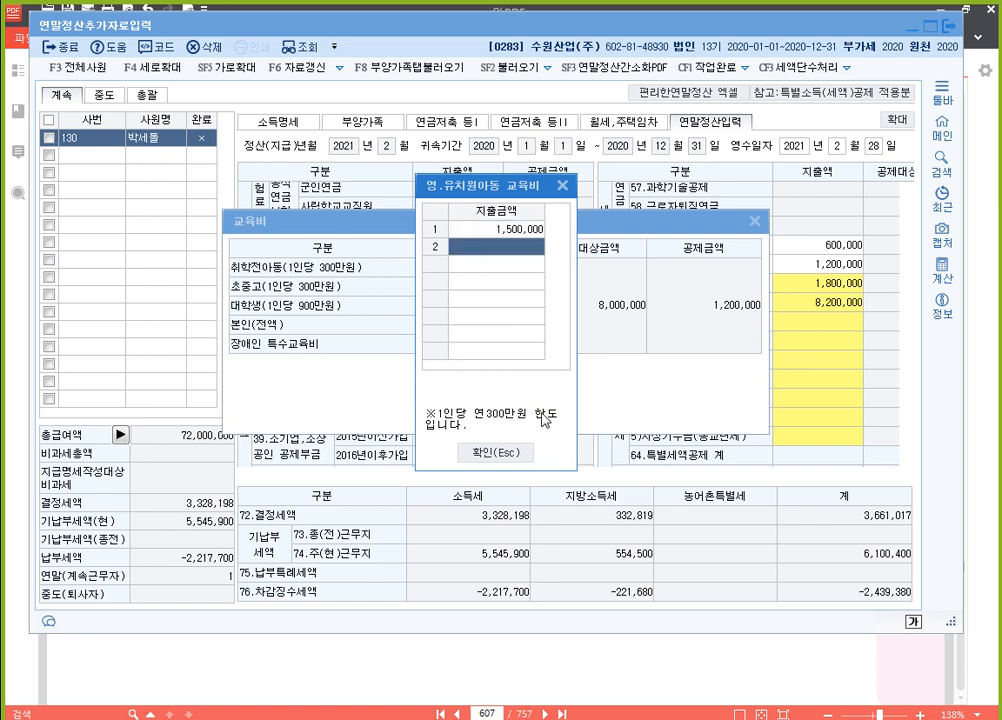
left_click(499, 450)
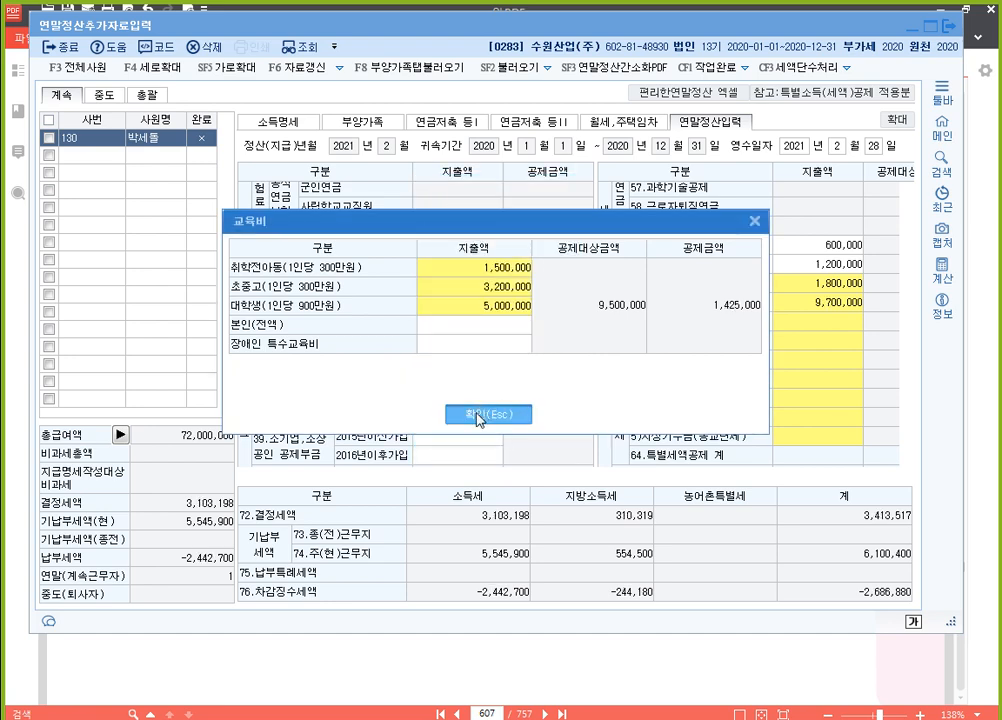
left_click(477, 414)
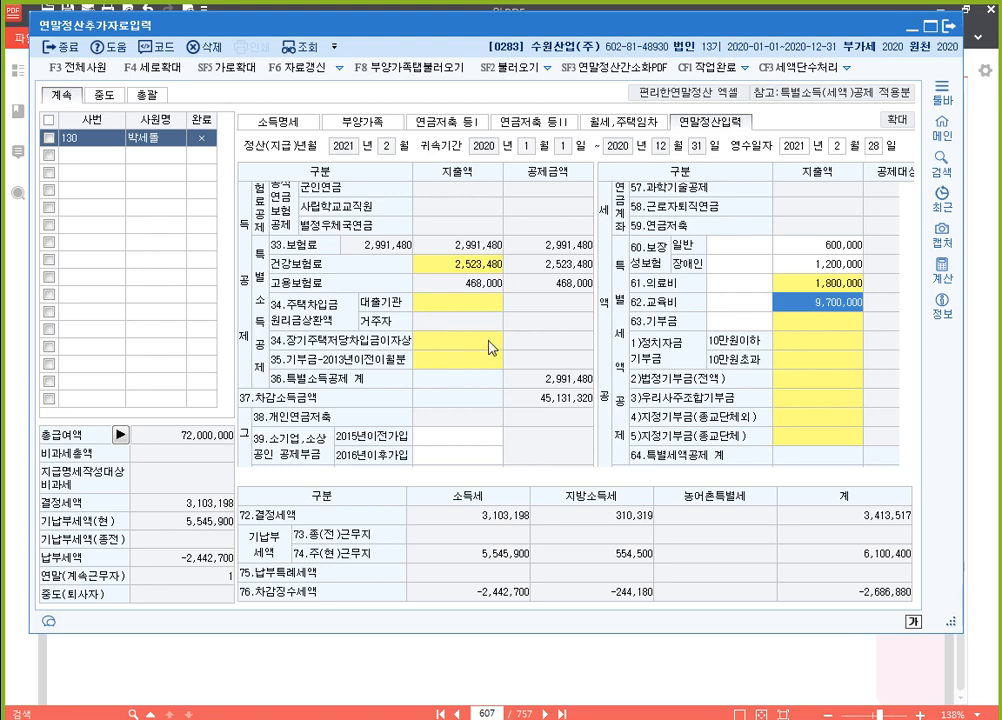
In the 63.기부금 details, enter 360,000 for 법정당해기부금 and confirm
left_click(818, 378)
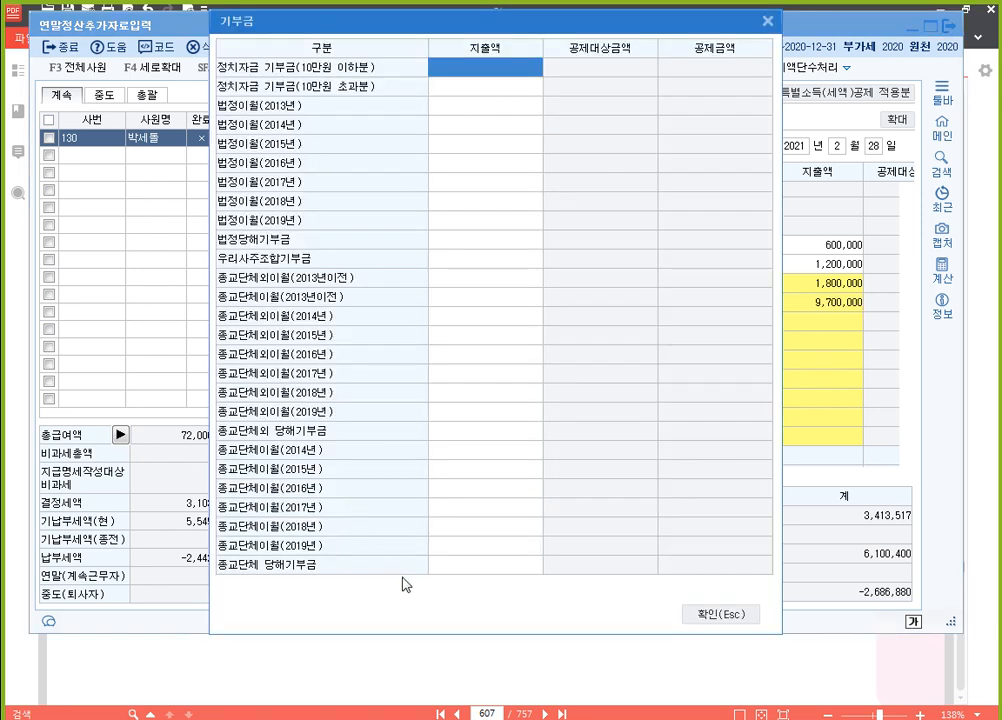
left_click(479, 244)
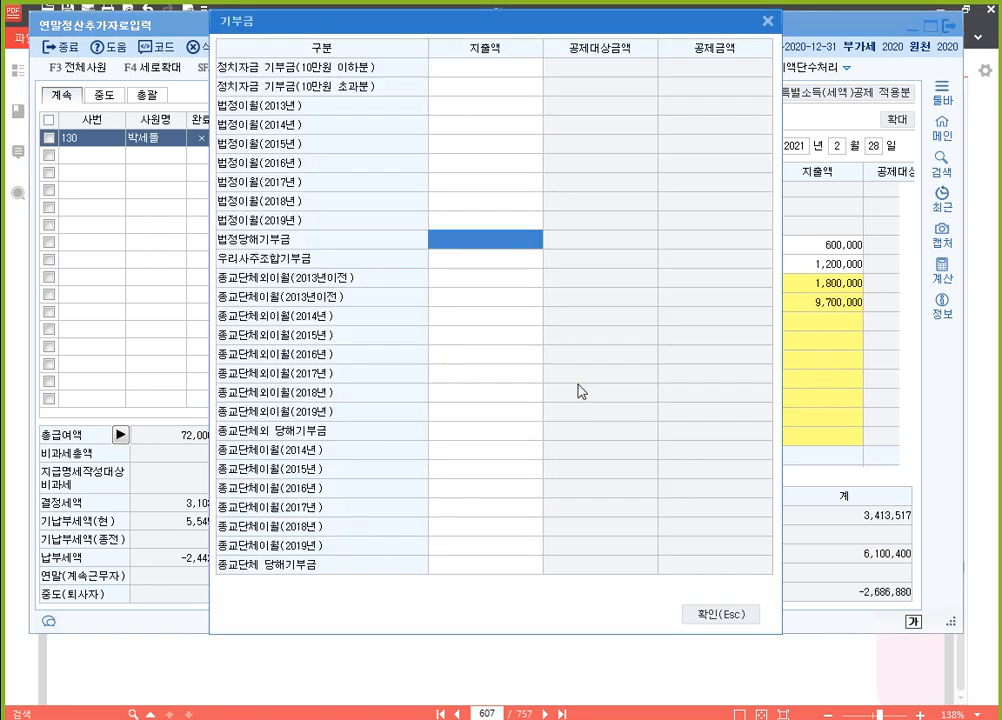
type("3600000")
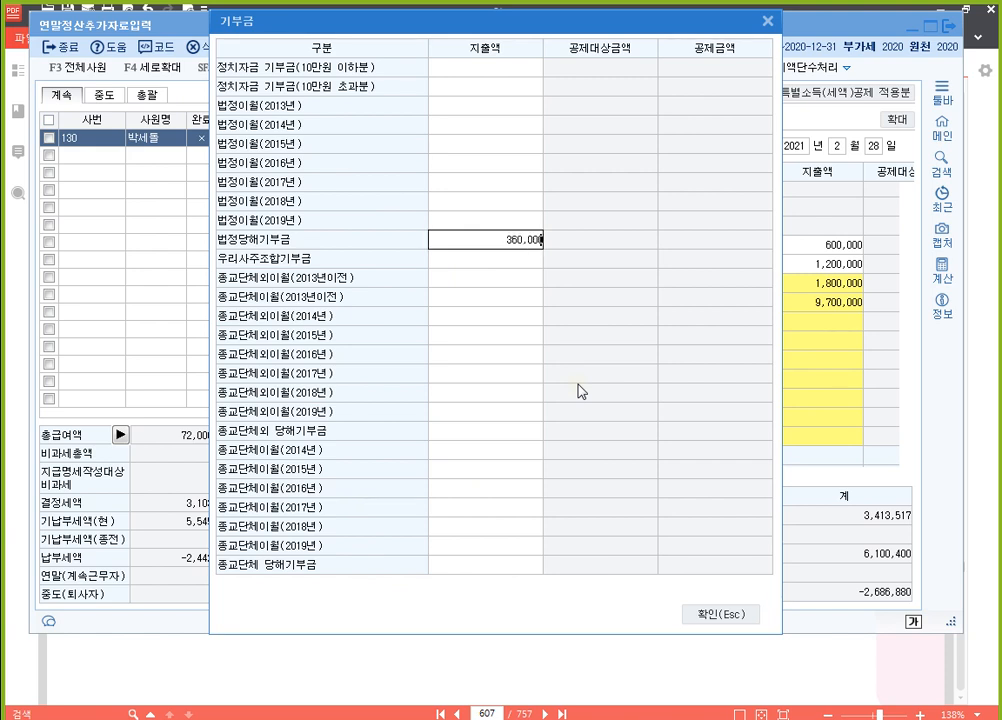
key("Return")
key("Up")
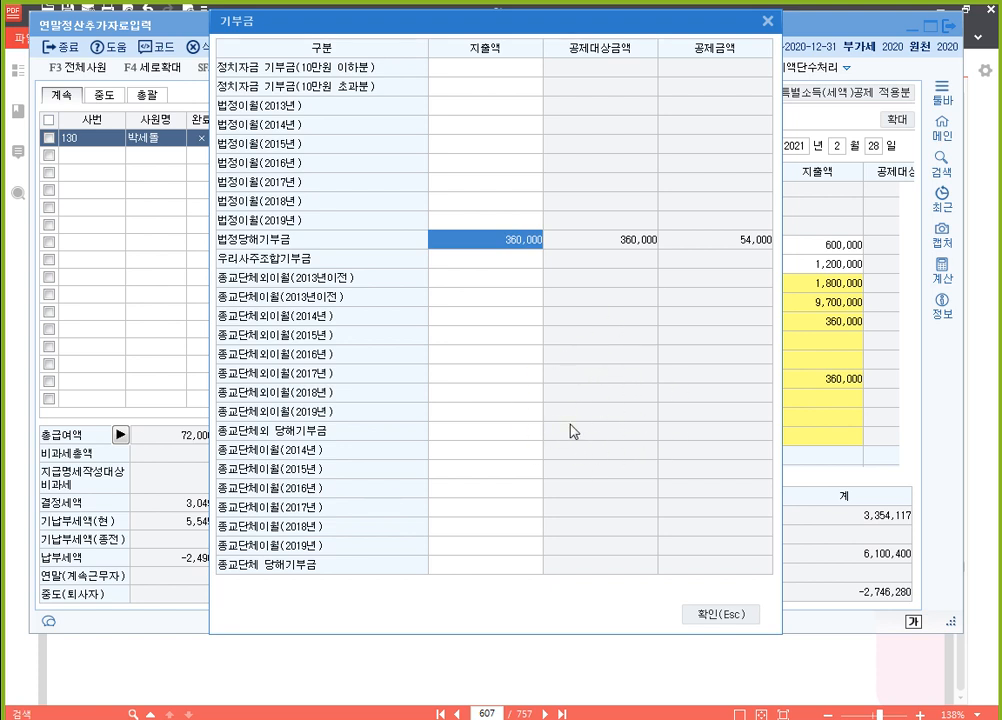
left_click(720, 614)
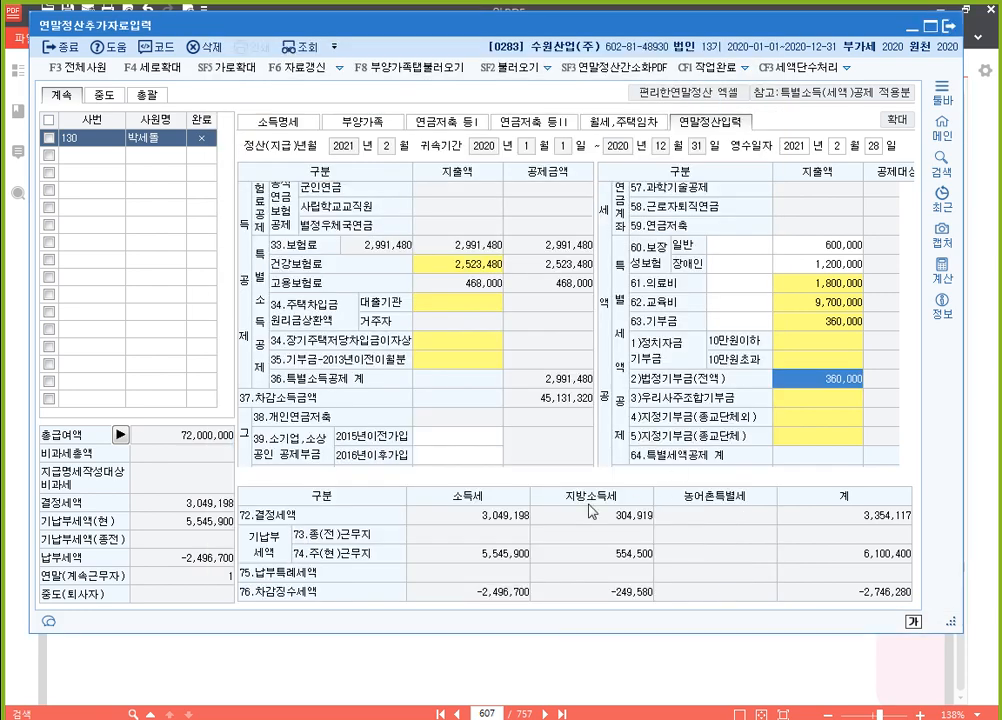